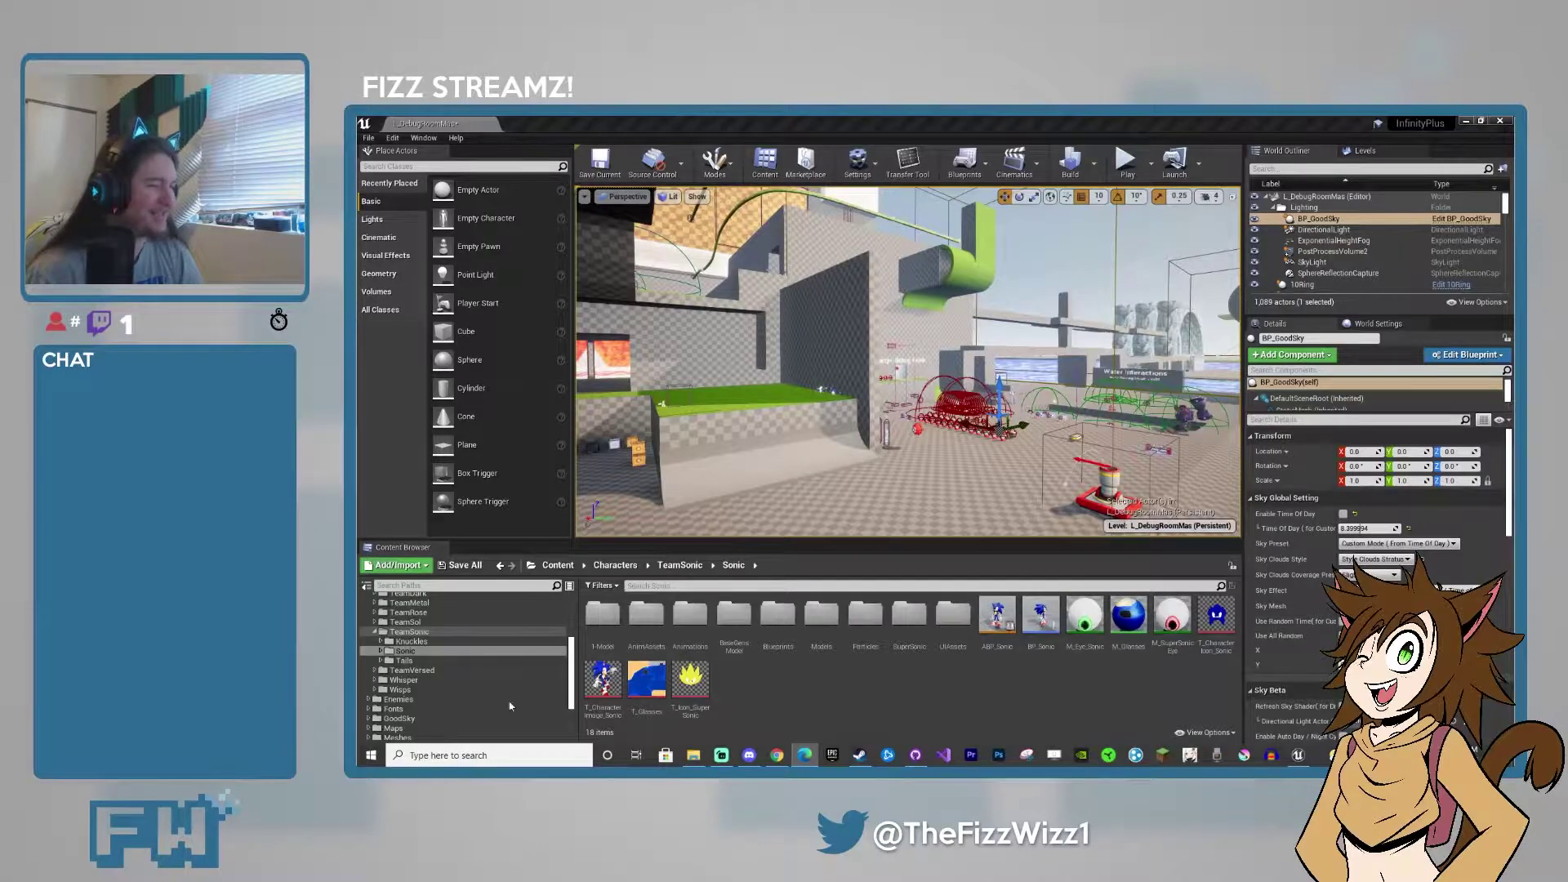
Step: Examine the ring rows, enemies and props around the "Sonic Infinity+ Debug Room" sign in the level
right_click_drag(906, 360, 1086, 360)
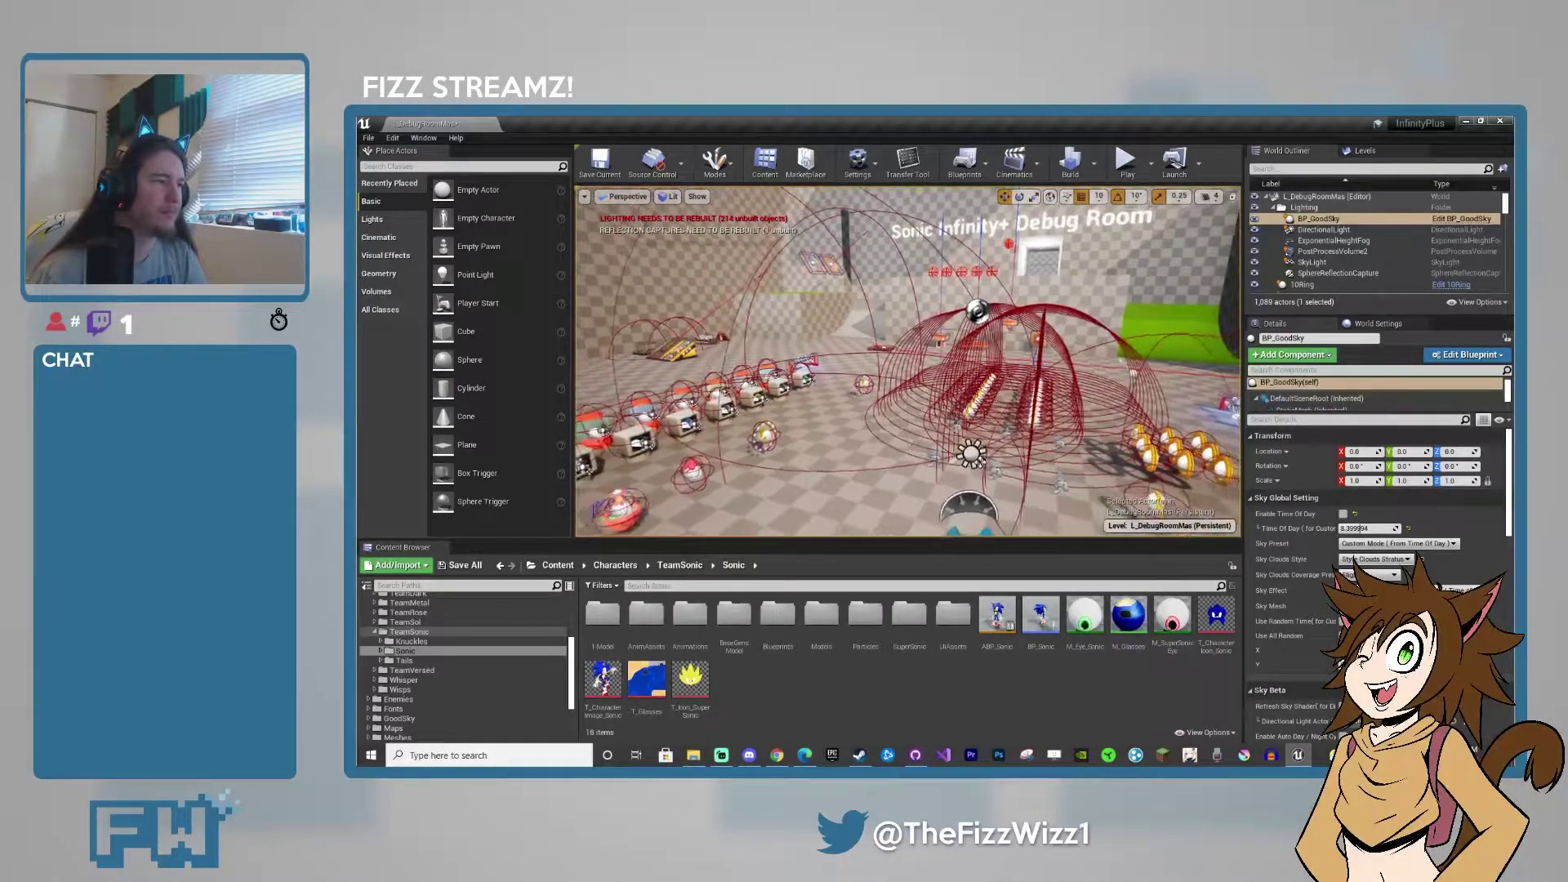
right_click_drag(1086, 359, 1252, 360)
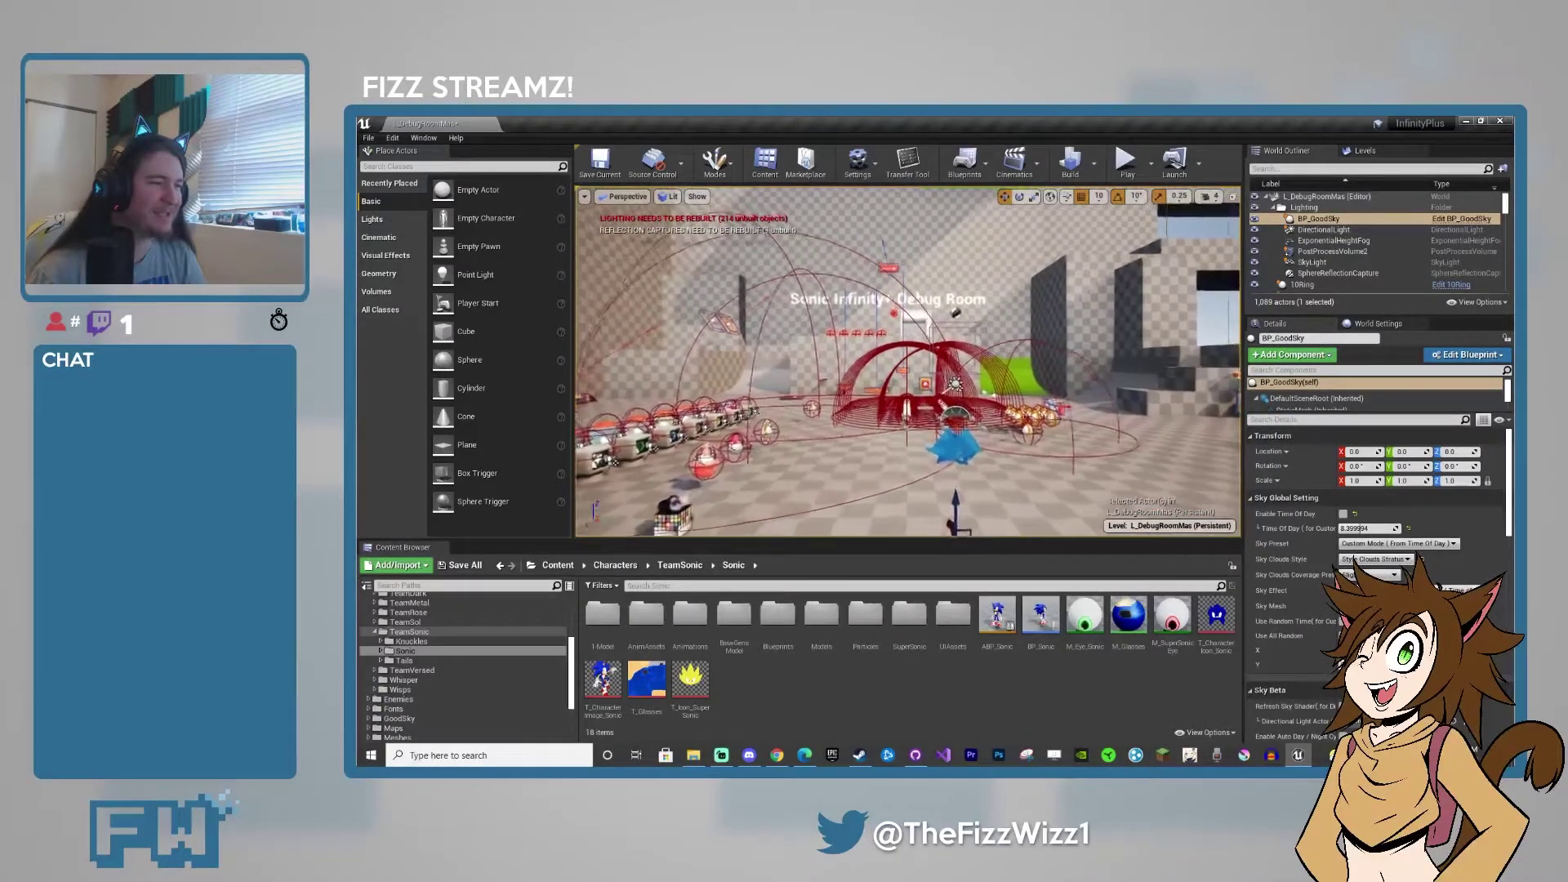
right_click_drag(1251, 359, 1253, 359)
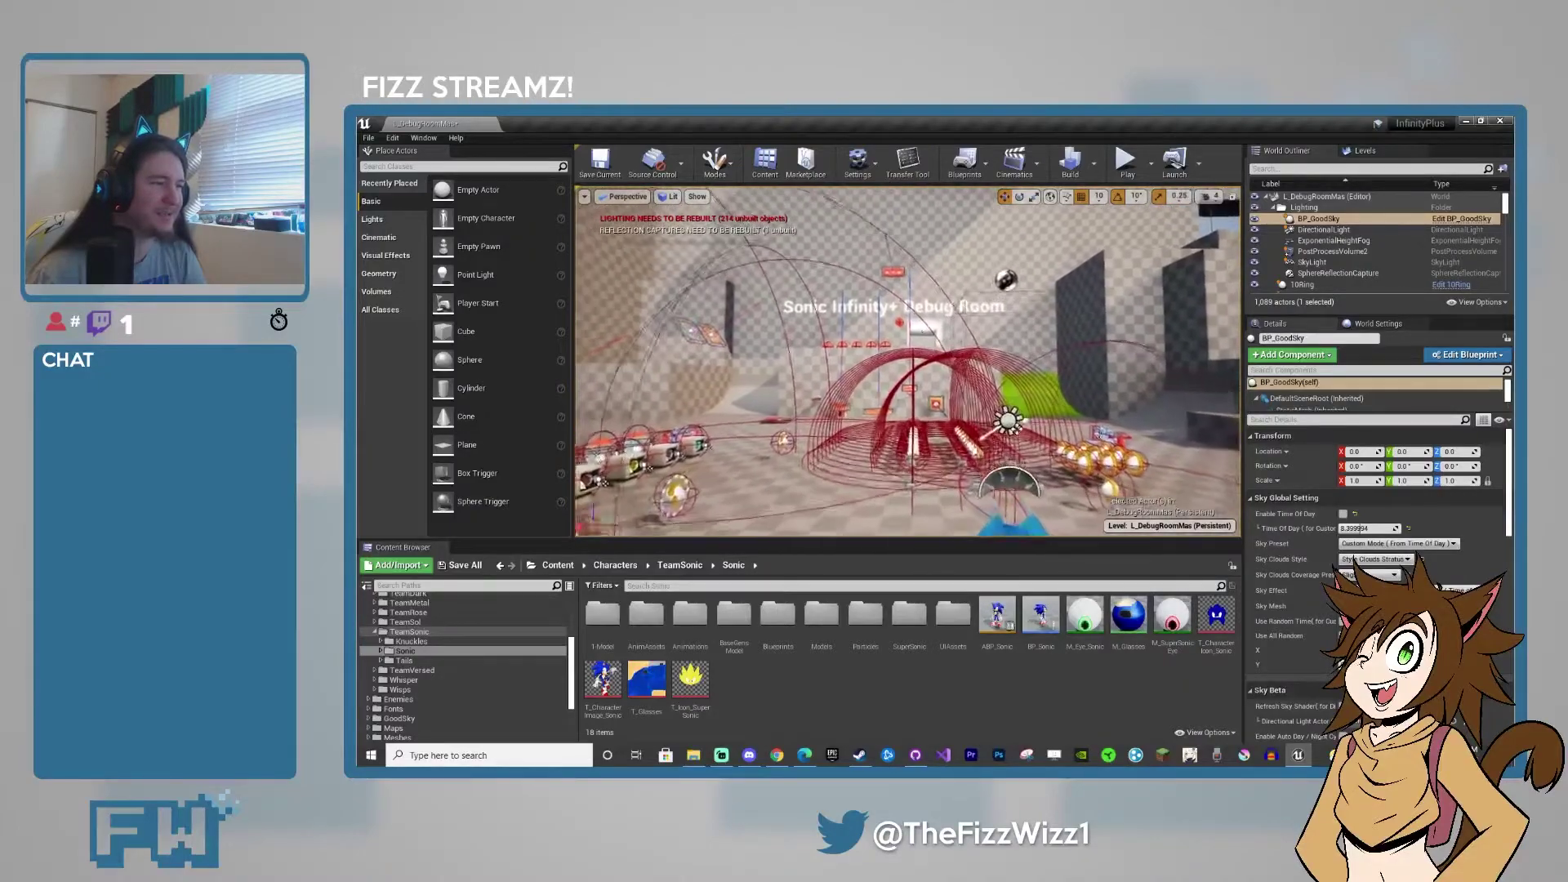
right_click_drag(1253, 359, 1254, 359)
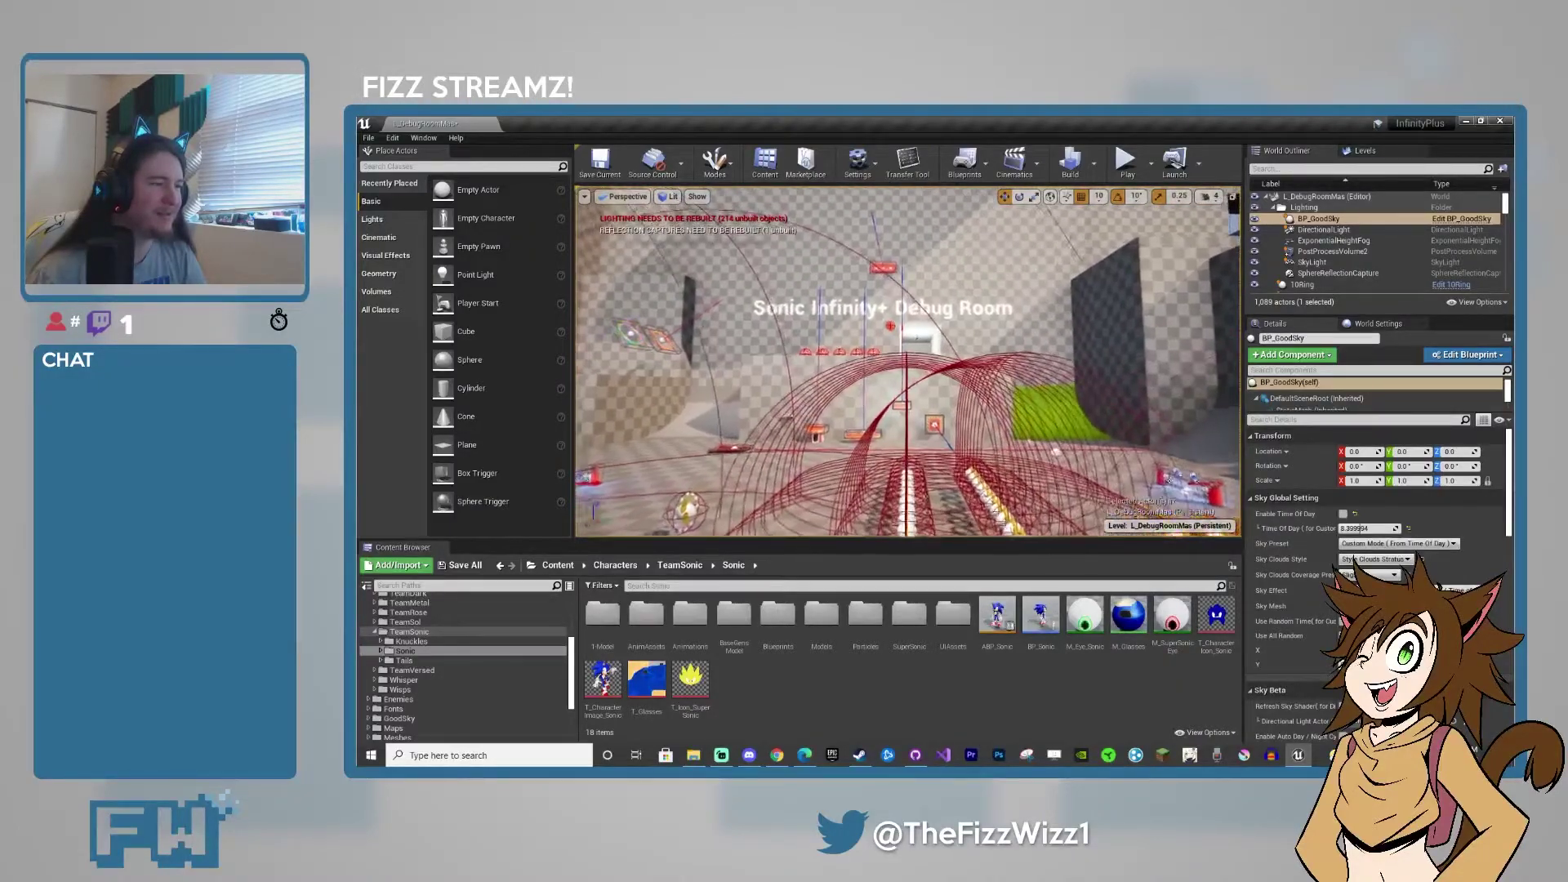
key("a")
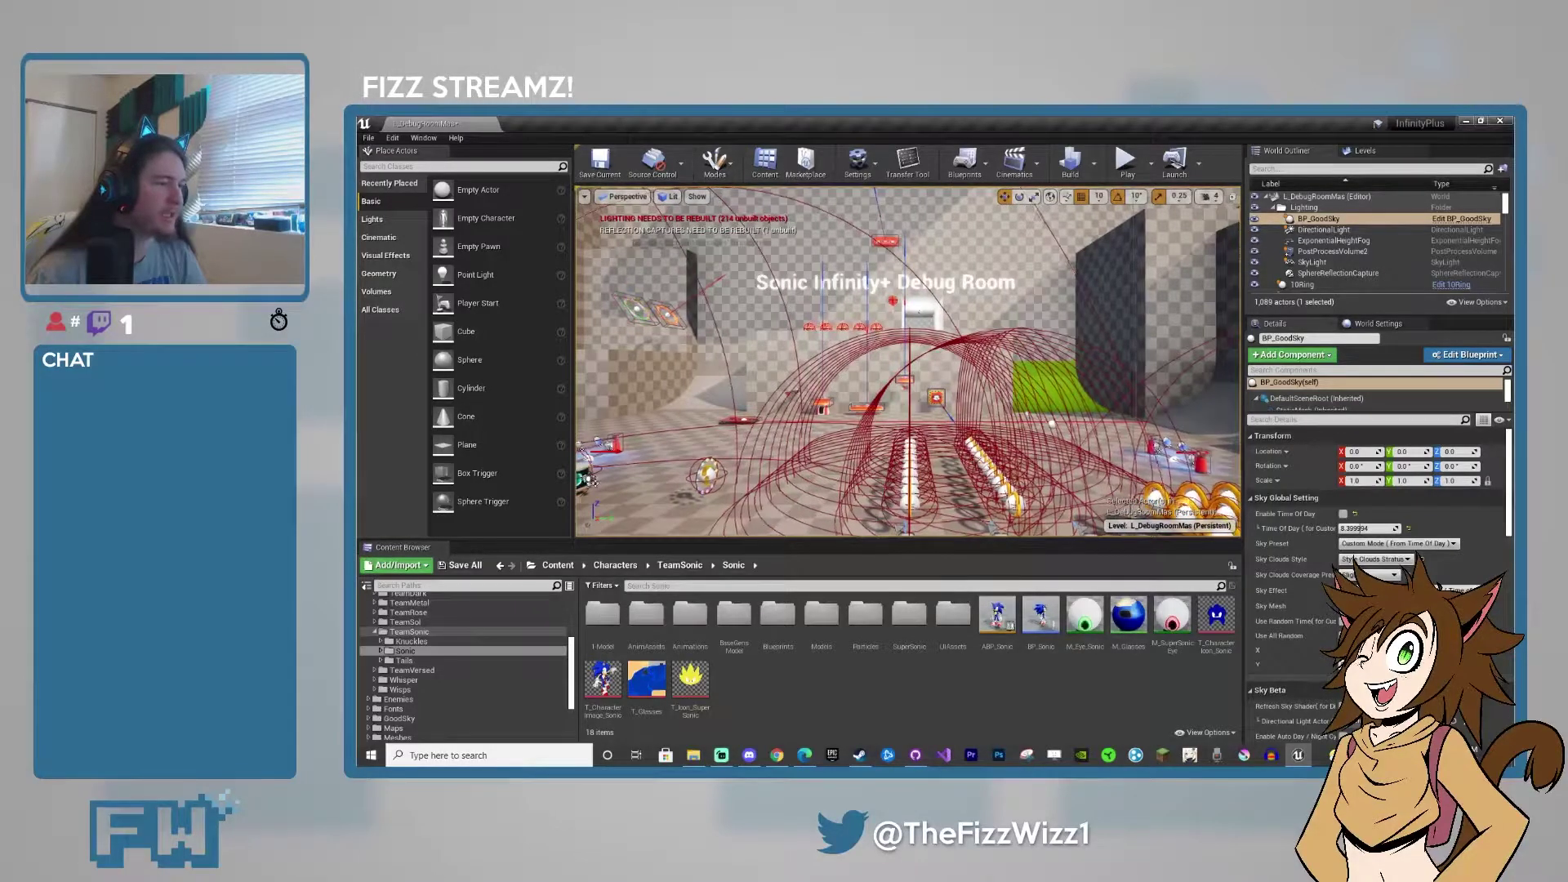
key("w")
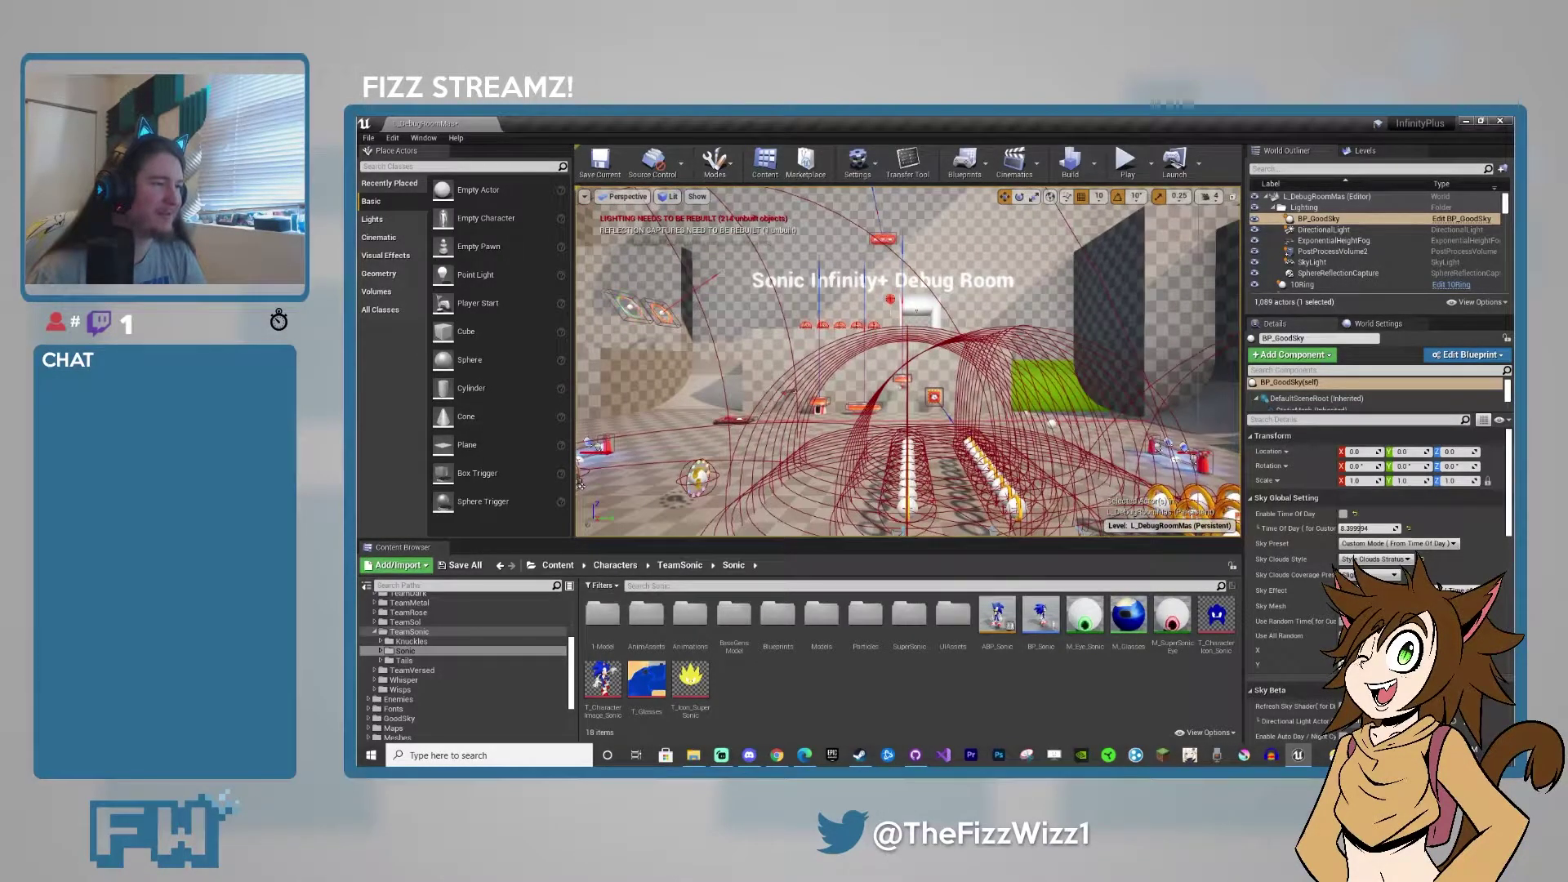
key("a")
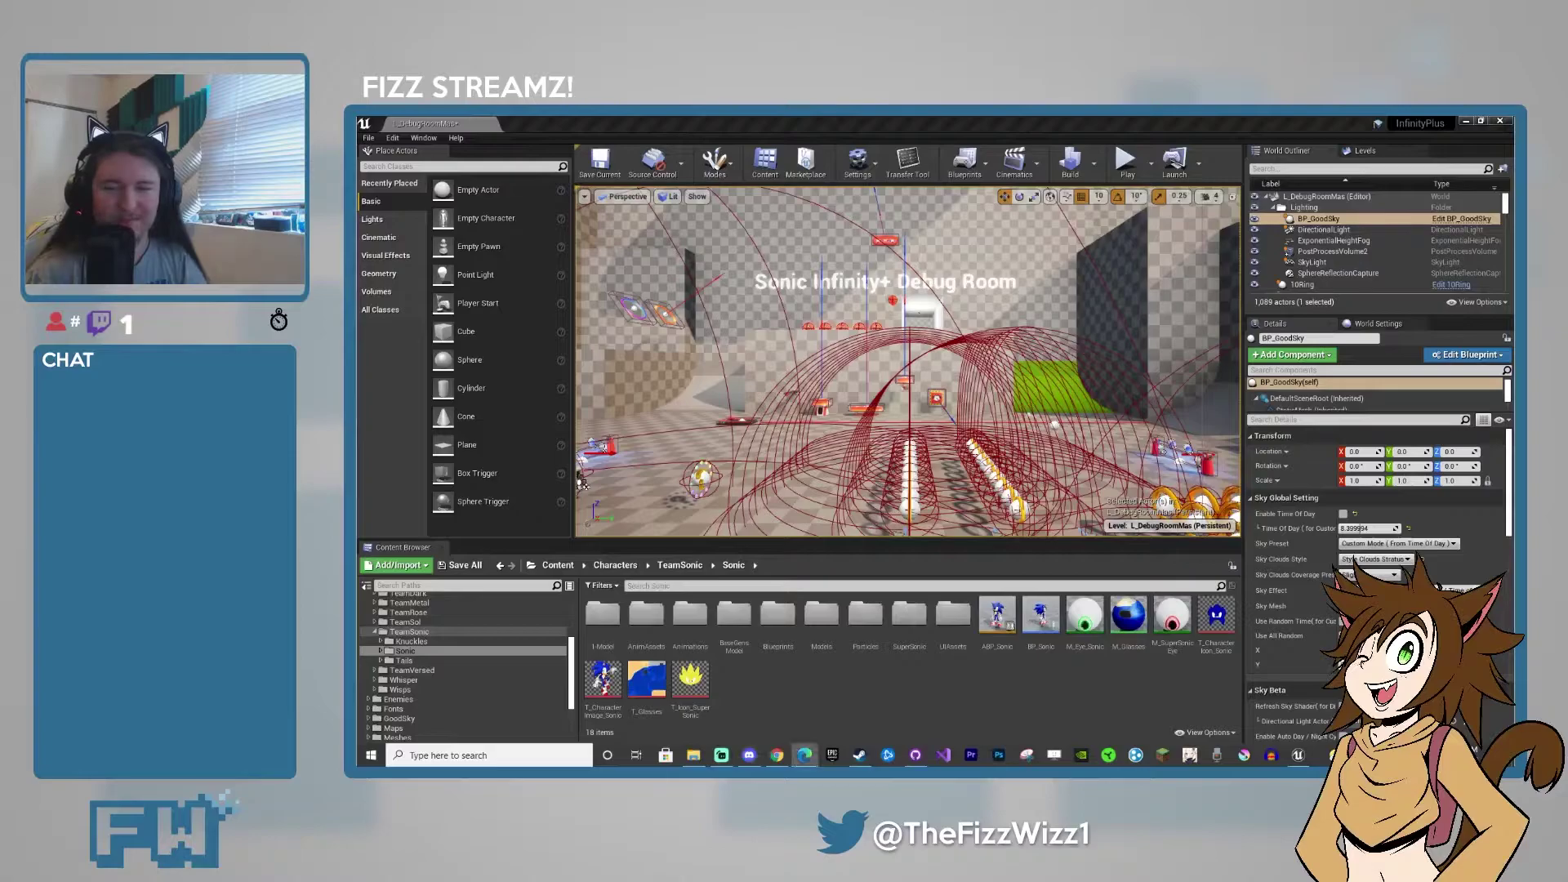
key("1")
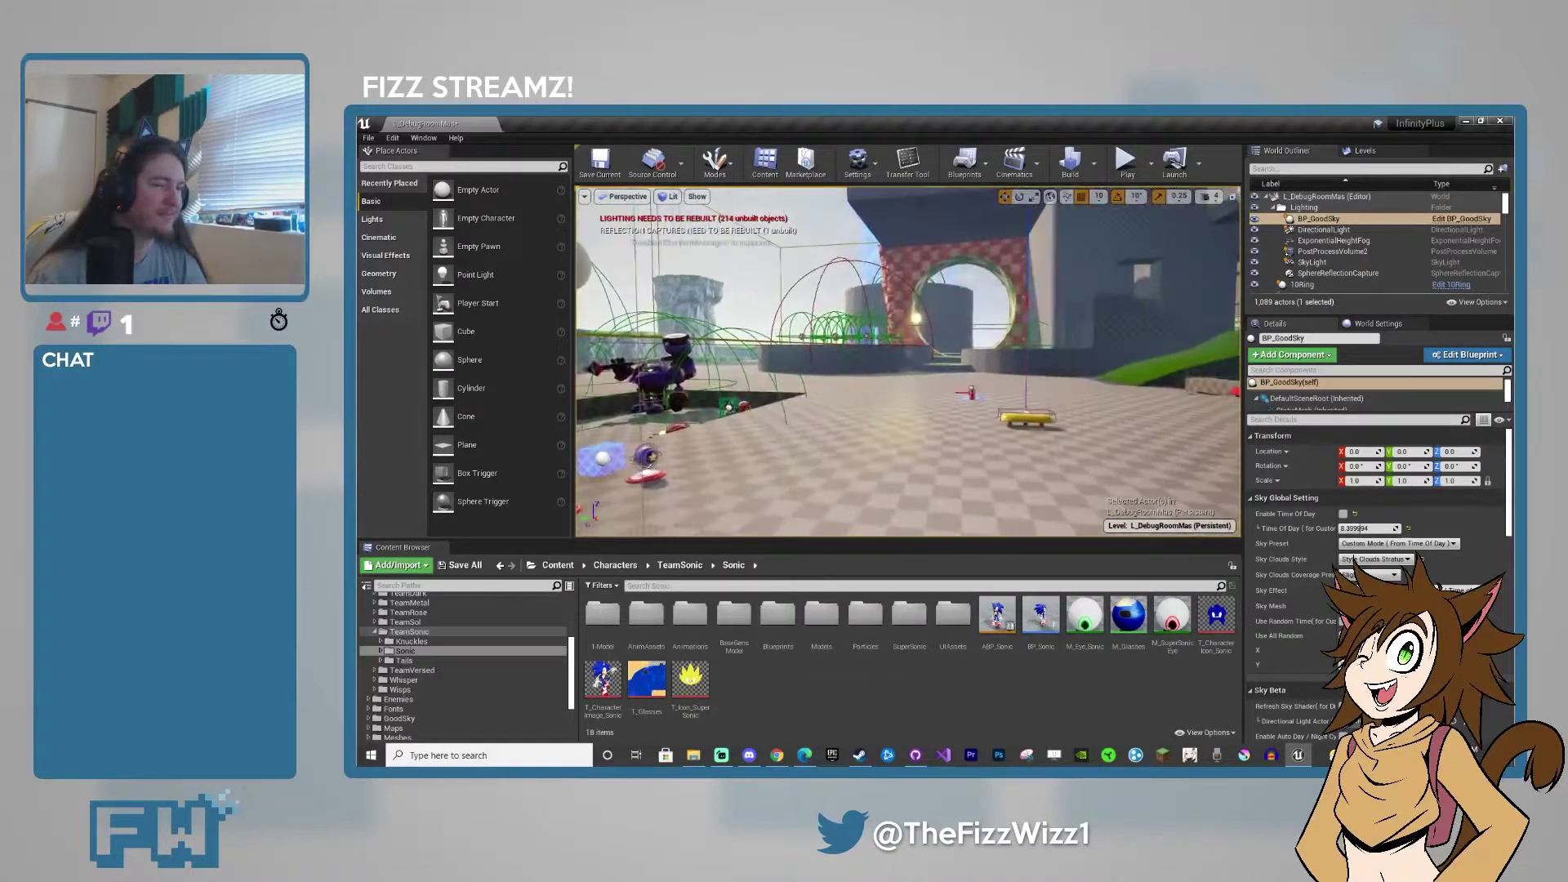
Step: Tour the rest of the debug room, including the loop, the green ramps and the Wisp and combat testing areas
key("w")
key("d")
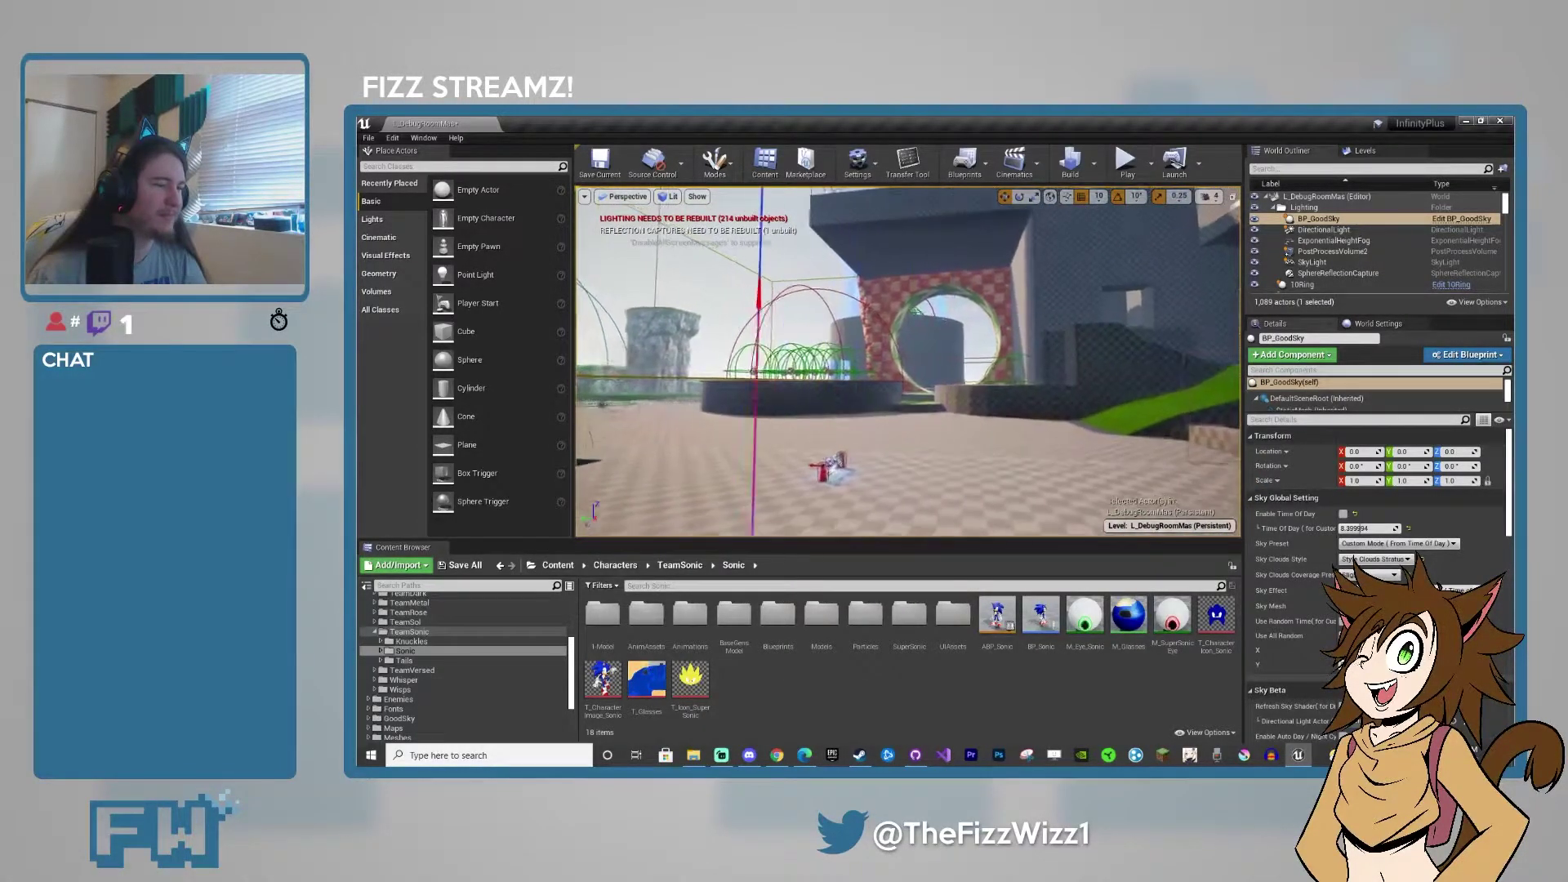
key("w")
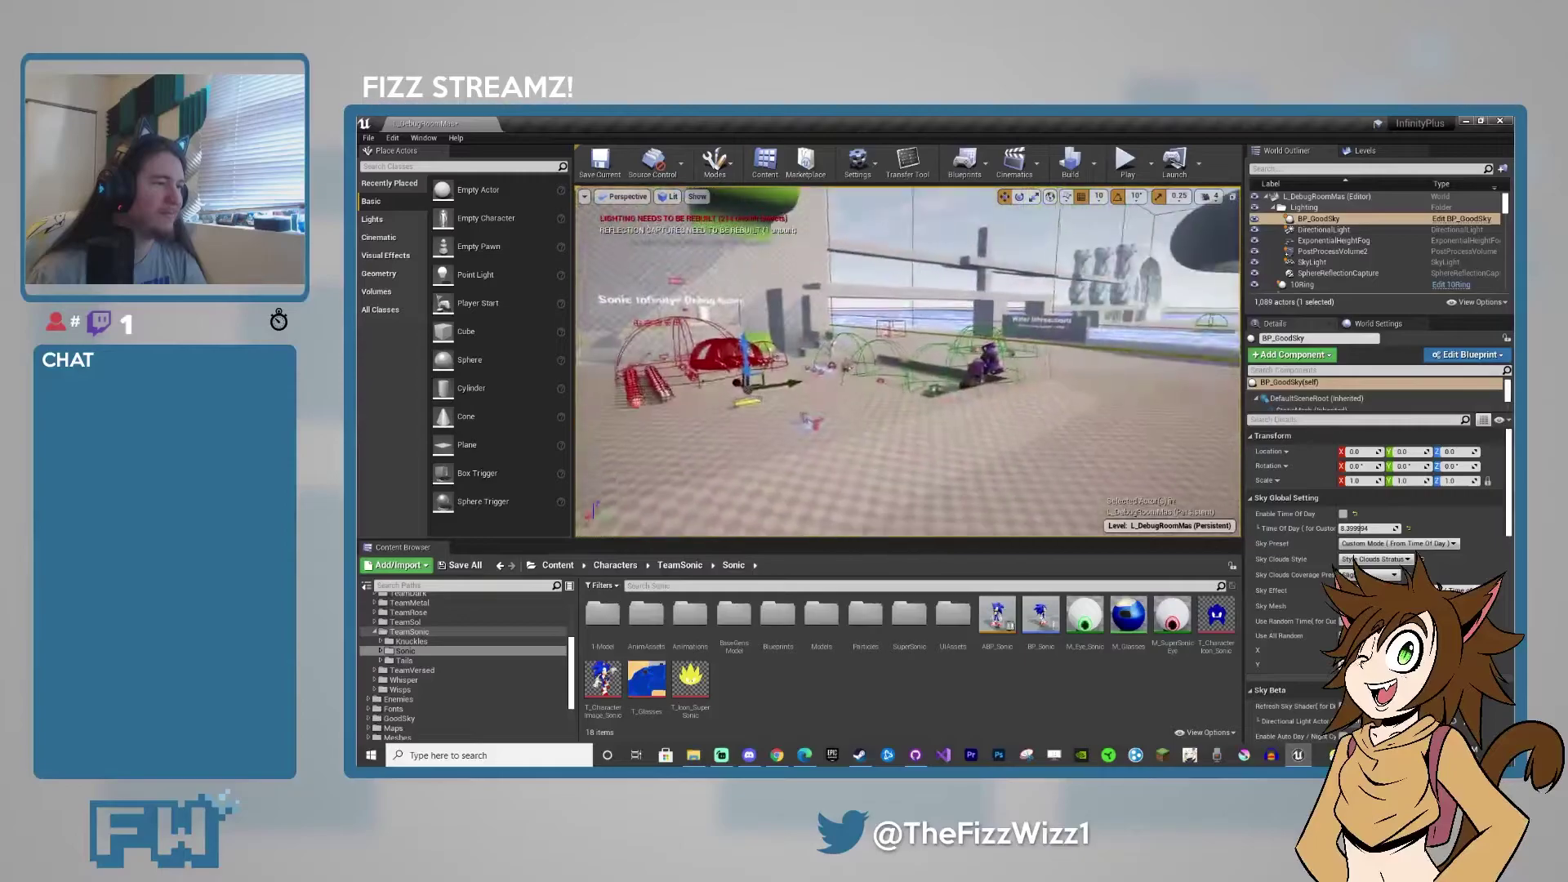
key("w")
right_click_drag(908, 362, 686, 359)
key("w")
right_click_drag(908, 362, 596, 360)
right_click_drag(908, 361, 841, 364)
key("w")
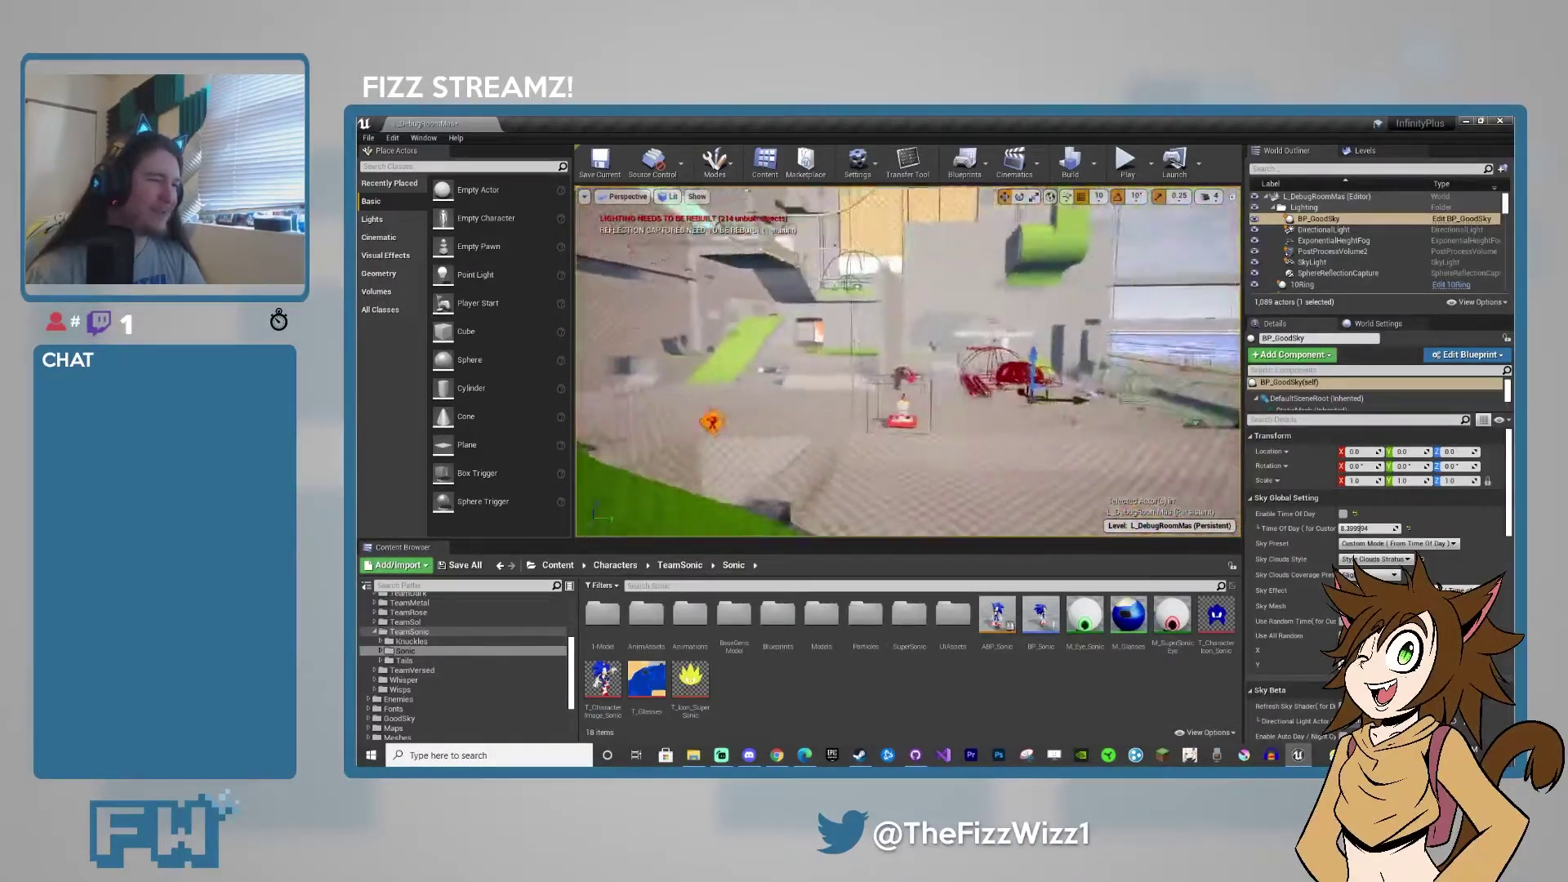
right_click_drag(841, 364, 808, 363)
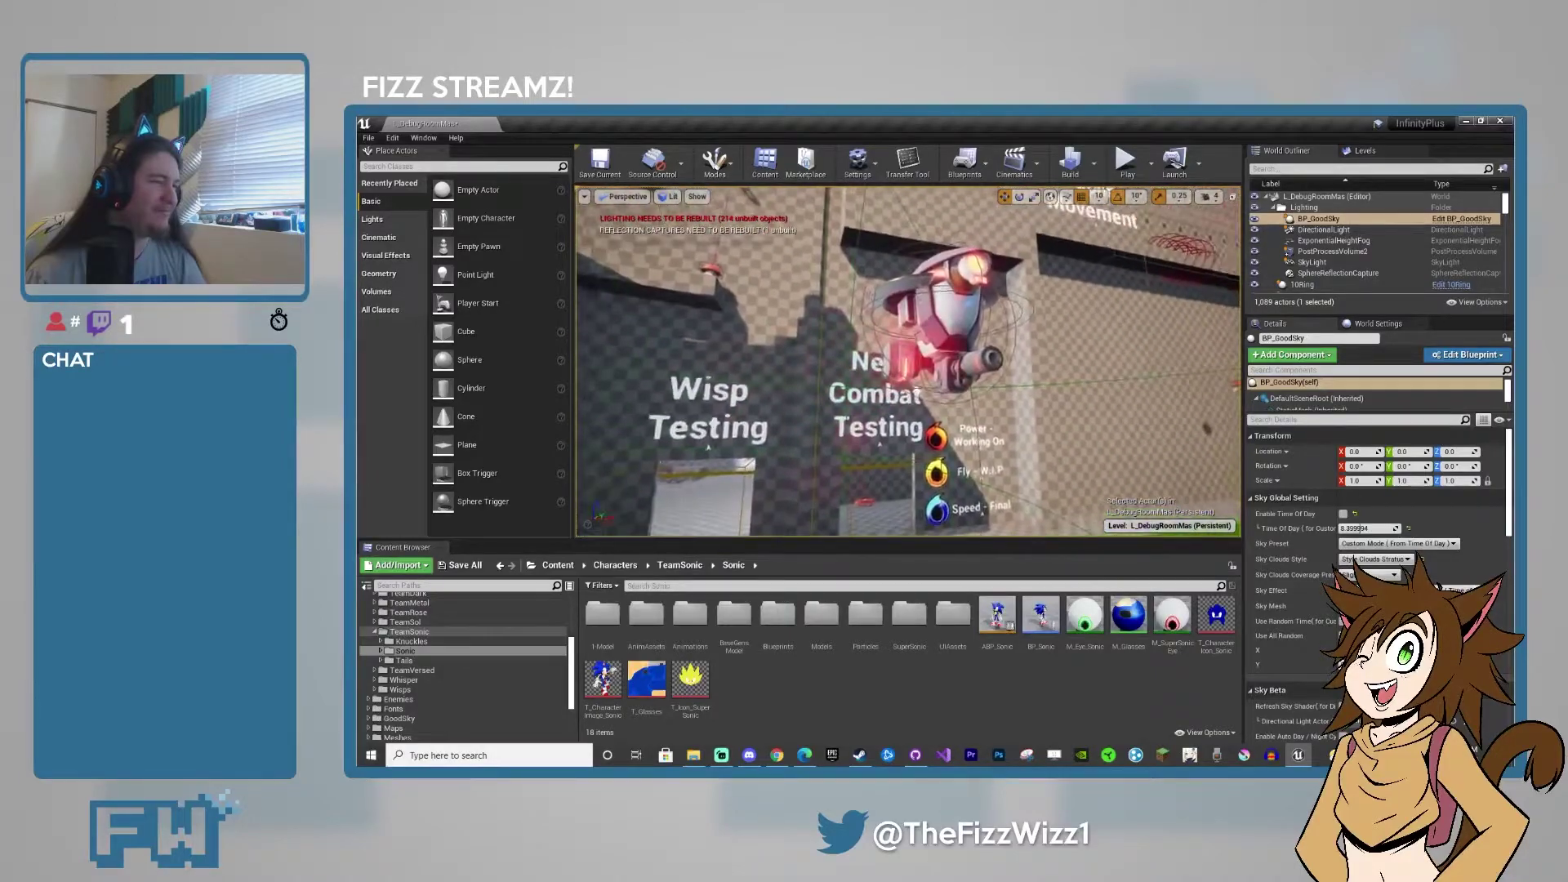
right_click_drag(808, 364, 759, 364)
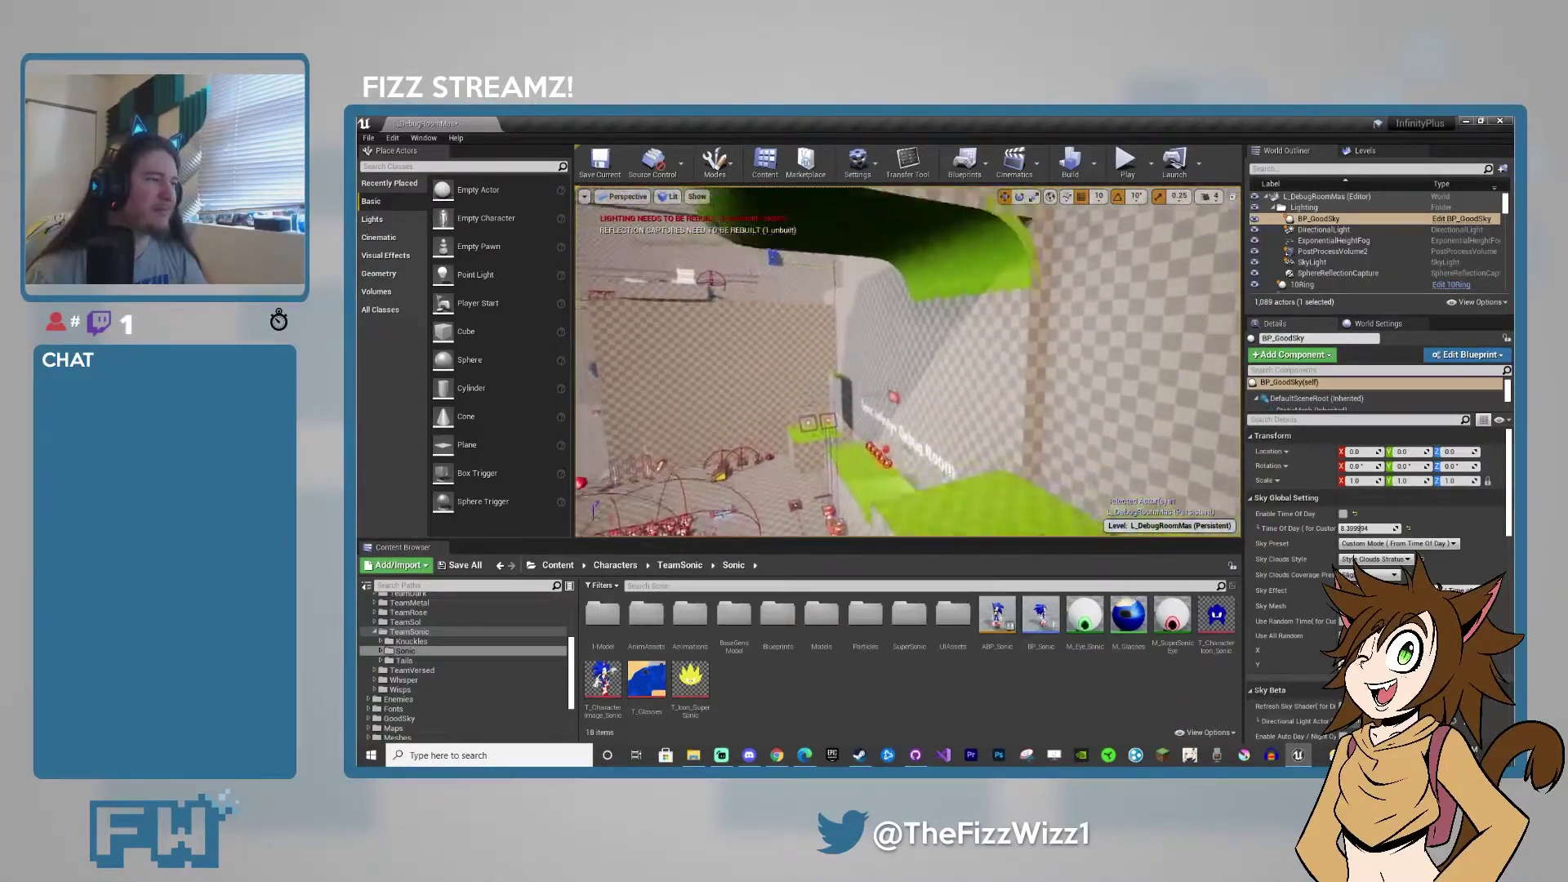
right_click_drag(759, 363, 702, 363)
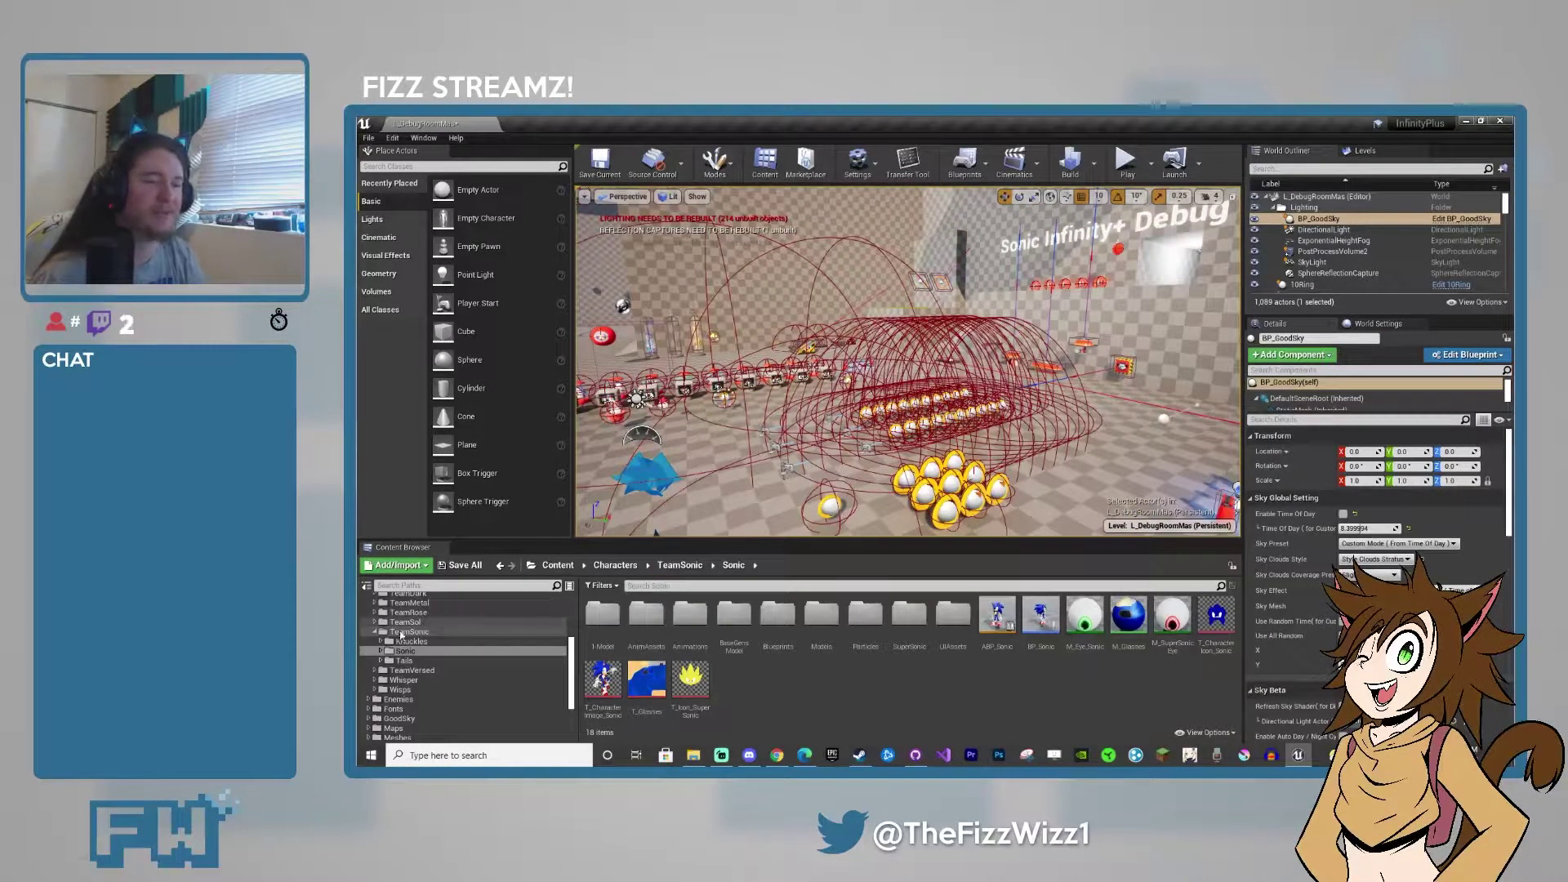
Step: Collapse the TeamSonic folder and open the BP_GI_Instance blueprint from the 1-Vital_BPs folder
left_click(375, 633)
scroll(418, 670, "up", 5)
left_click(405, 631)
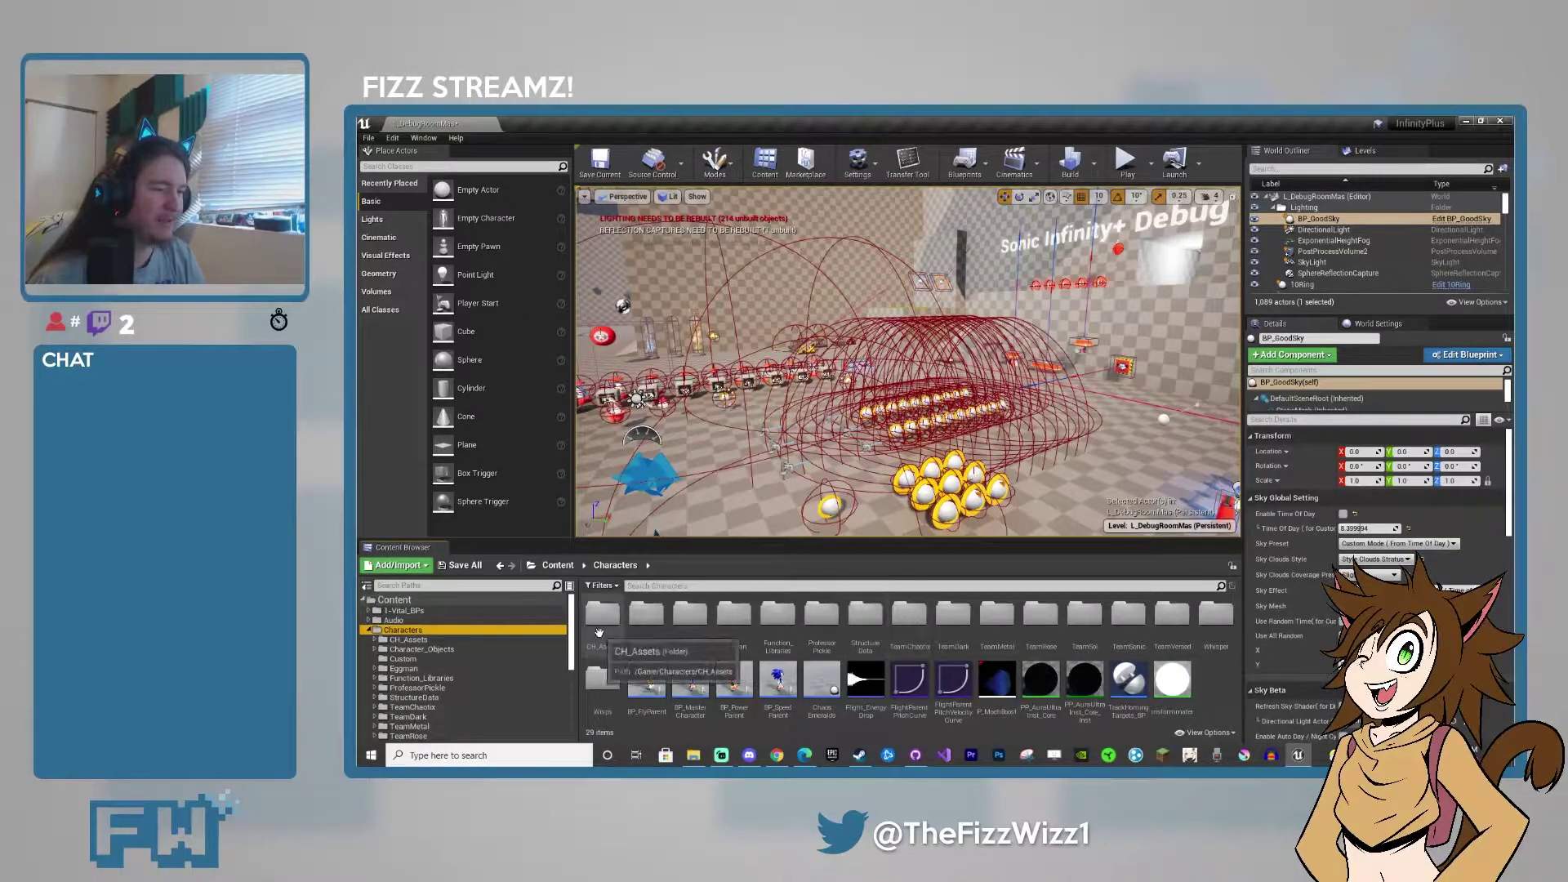
left_click(418, 612)
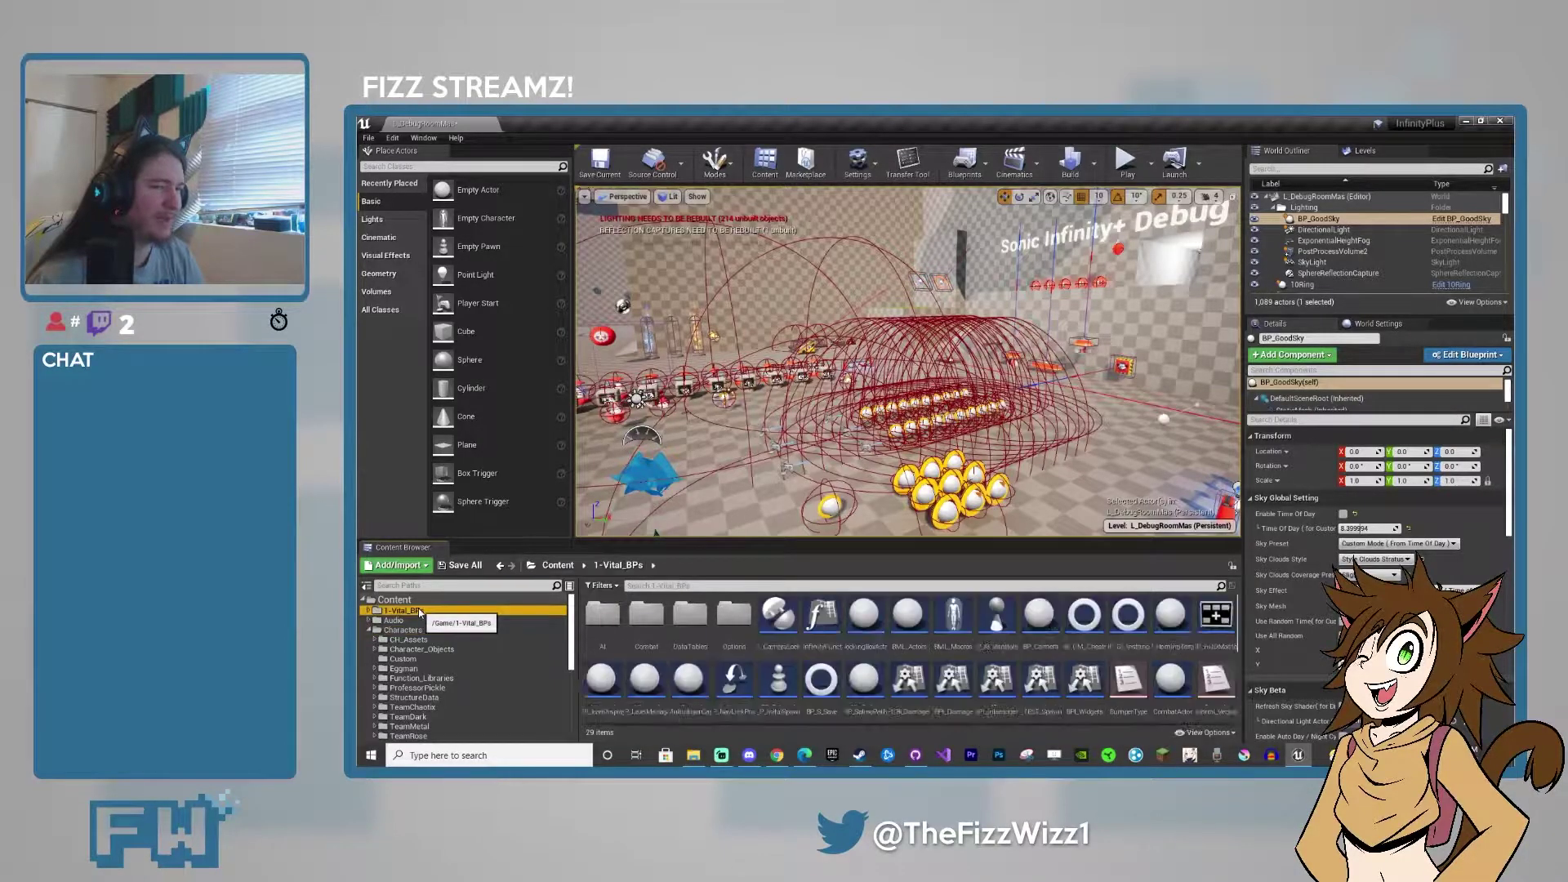
left_click(1121, 638)
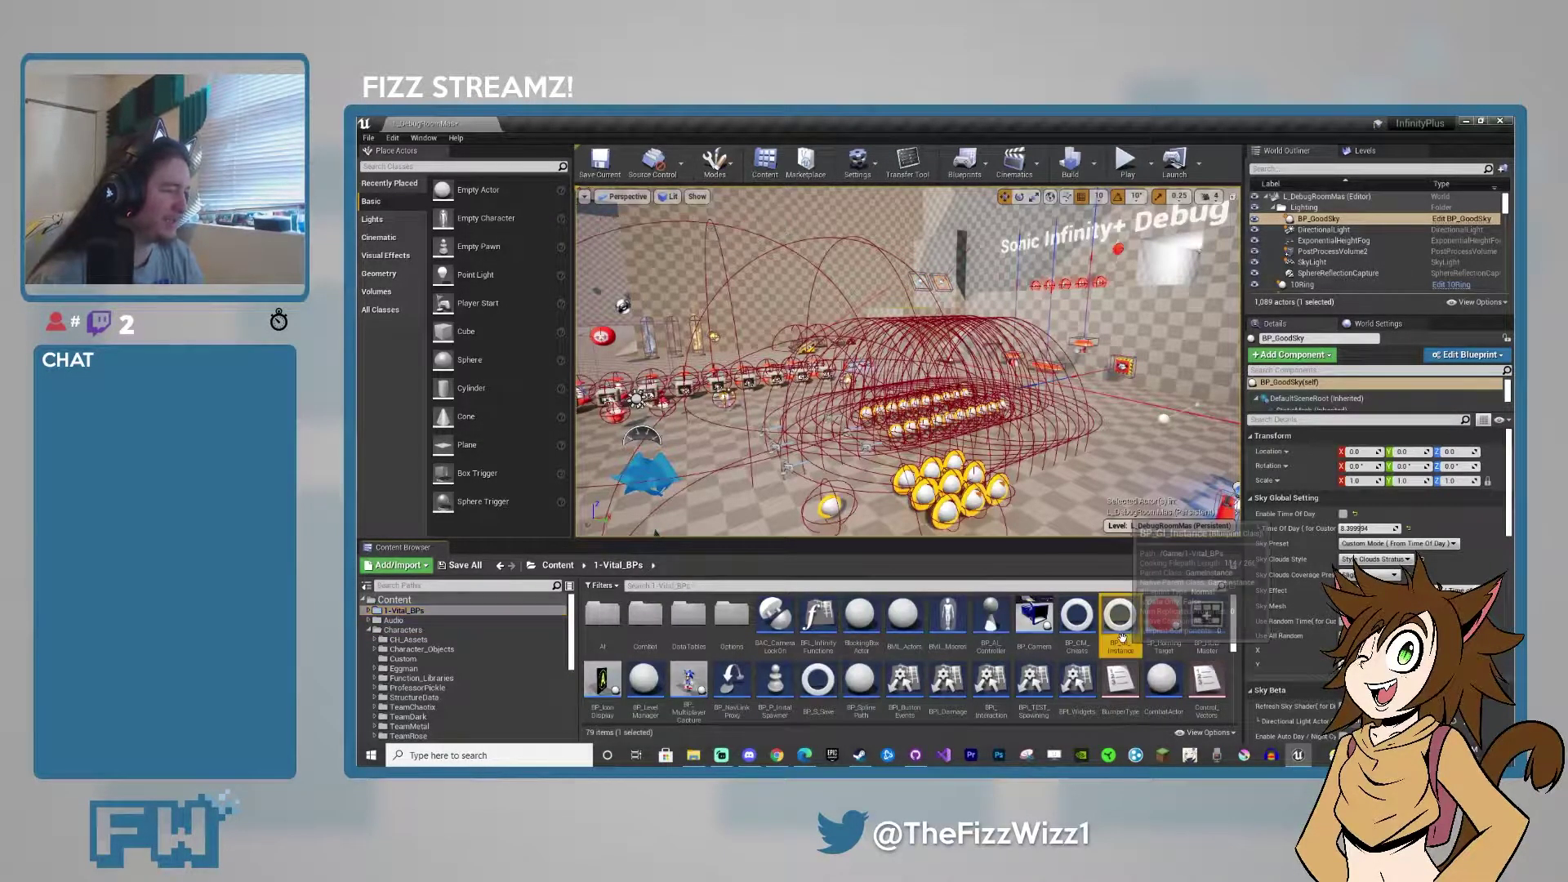
double_click(1124, 621)
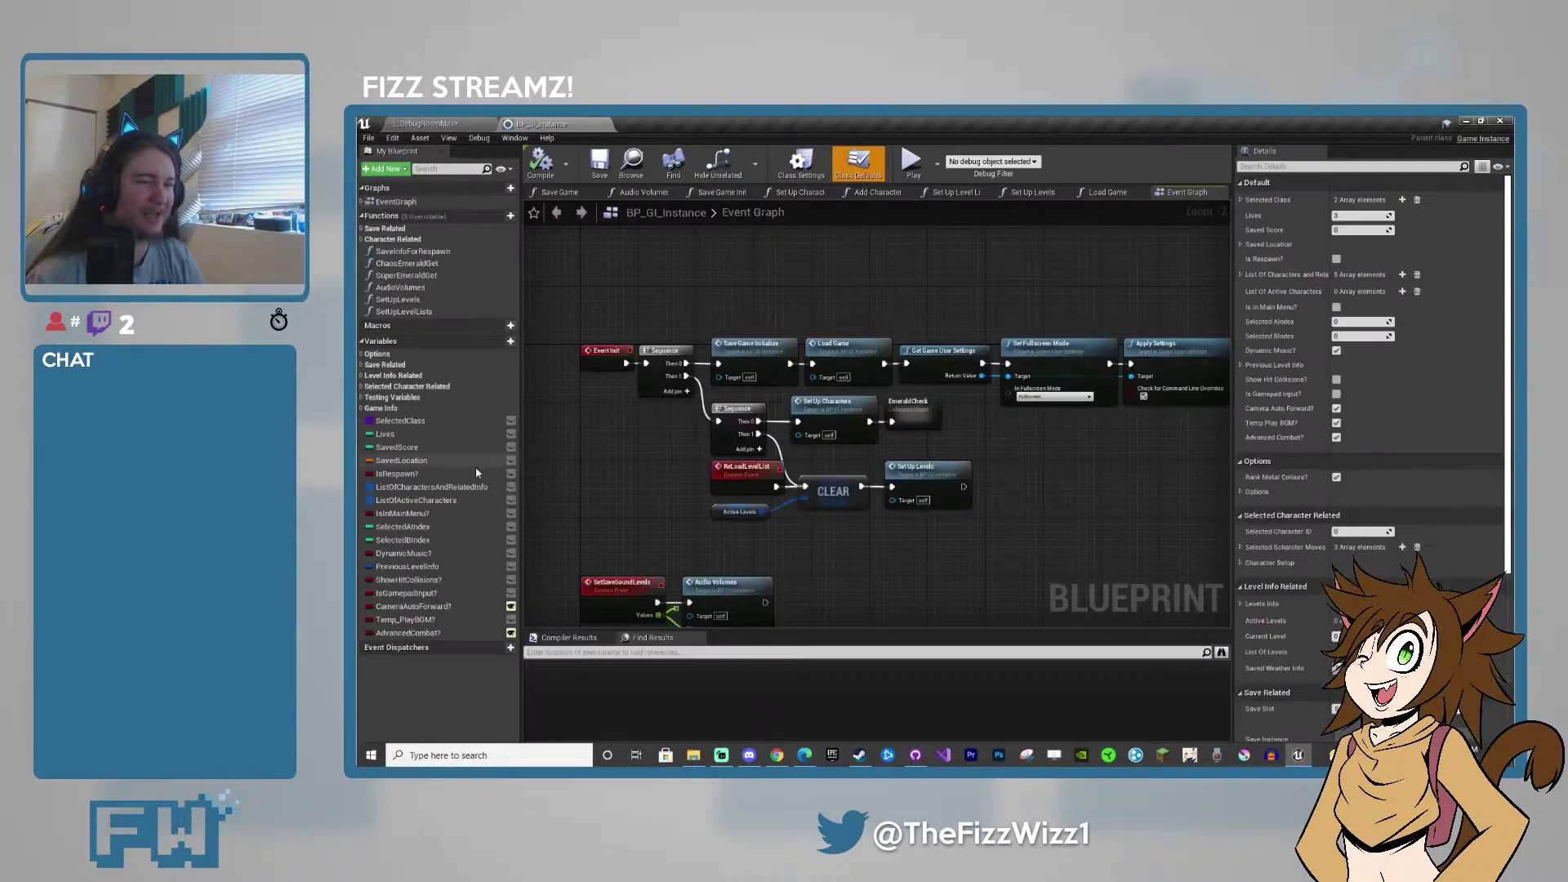
Step: In the Game Info variables, set the first default element of SelectedMCharacters to BP_Shadow
left_click(361, 409)
left_click(419, 442)
left_click(1351, 384)
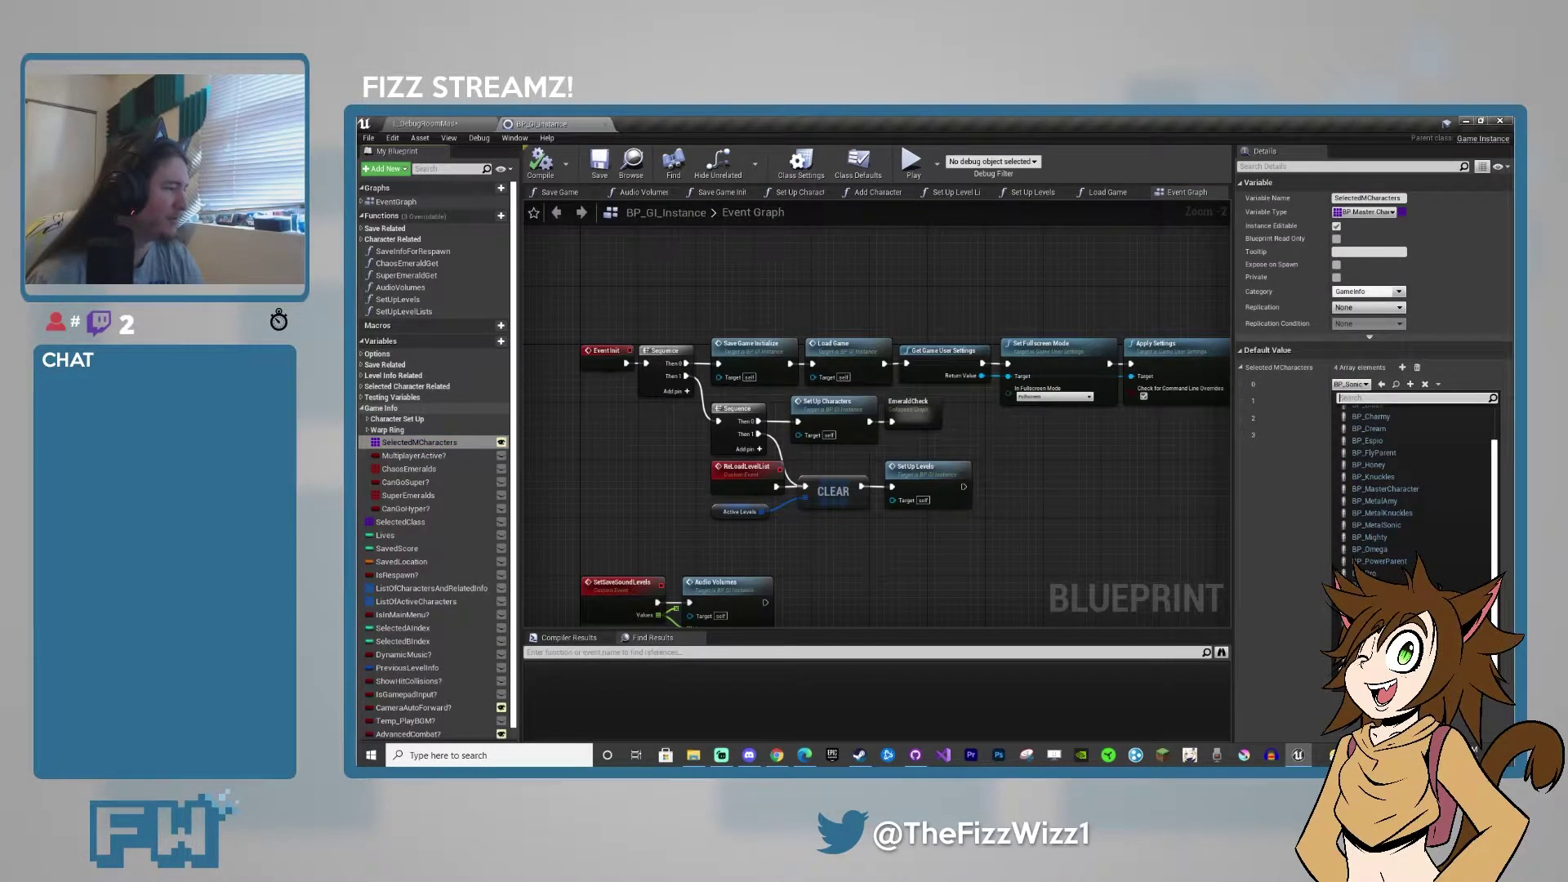
left_click(1380, 585)
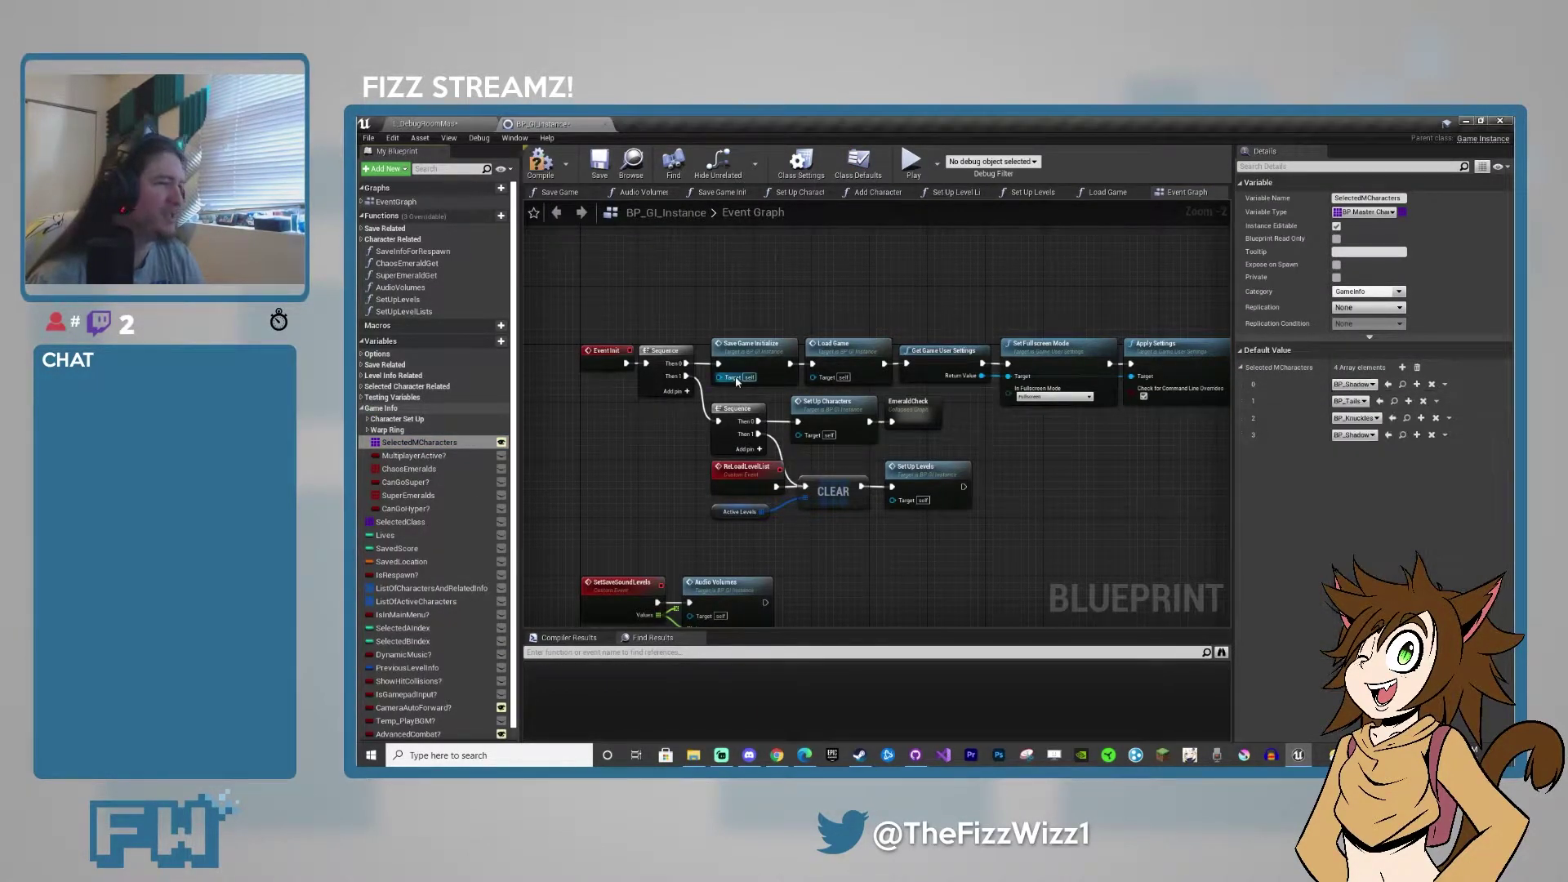
Step: Play-test the debug room level full screen as Shadow, and end the play session
left_click(426, 124)
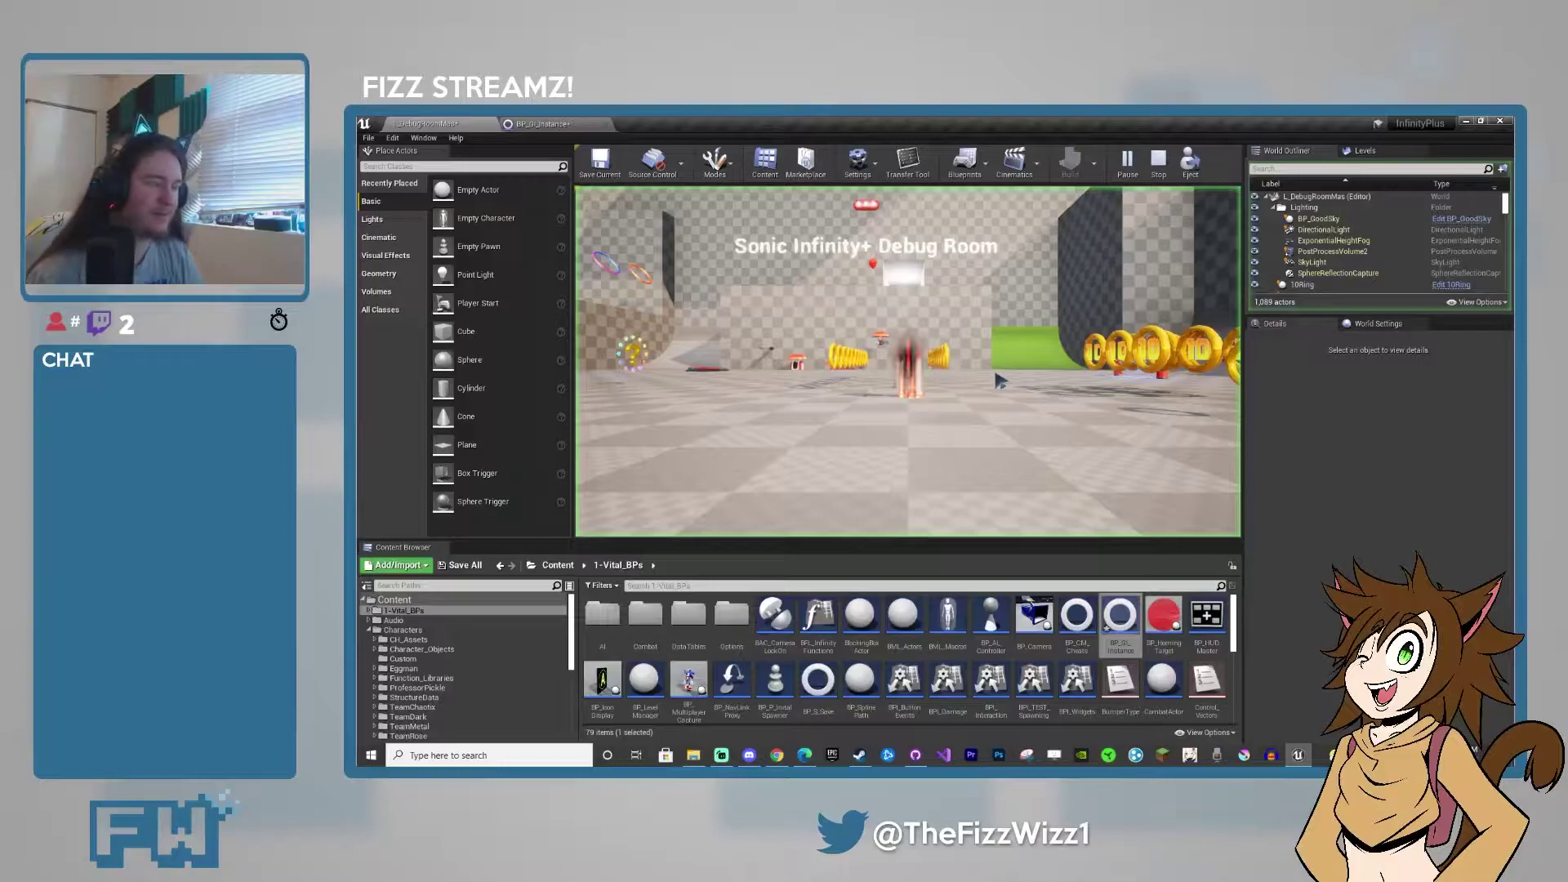
left_click(995, 373)
key("F11")
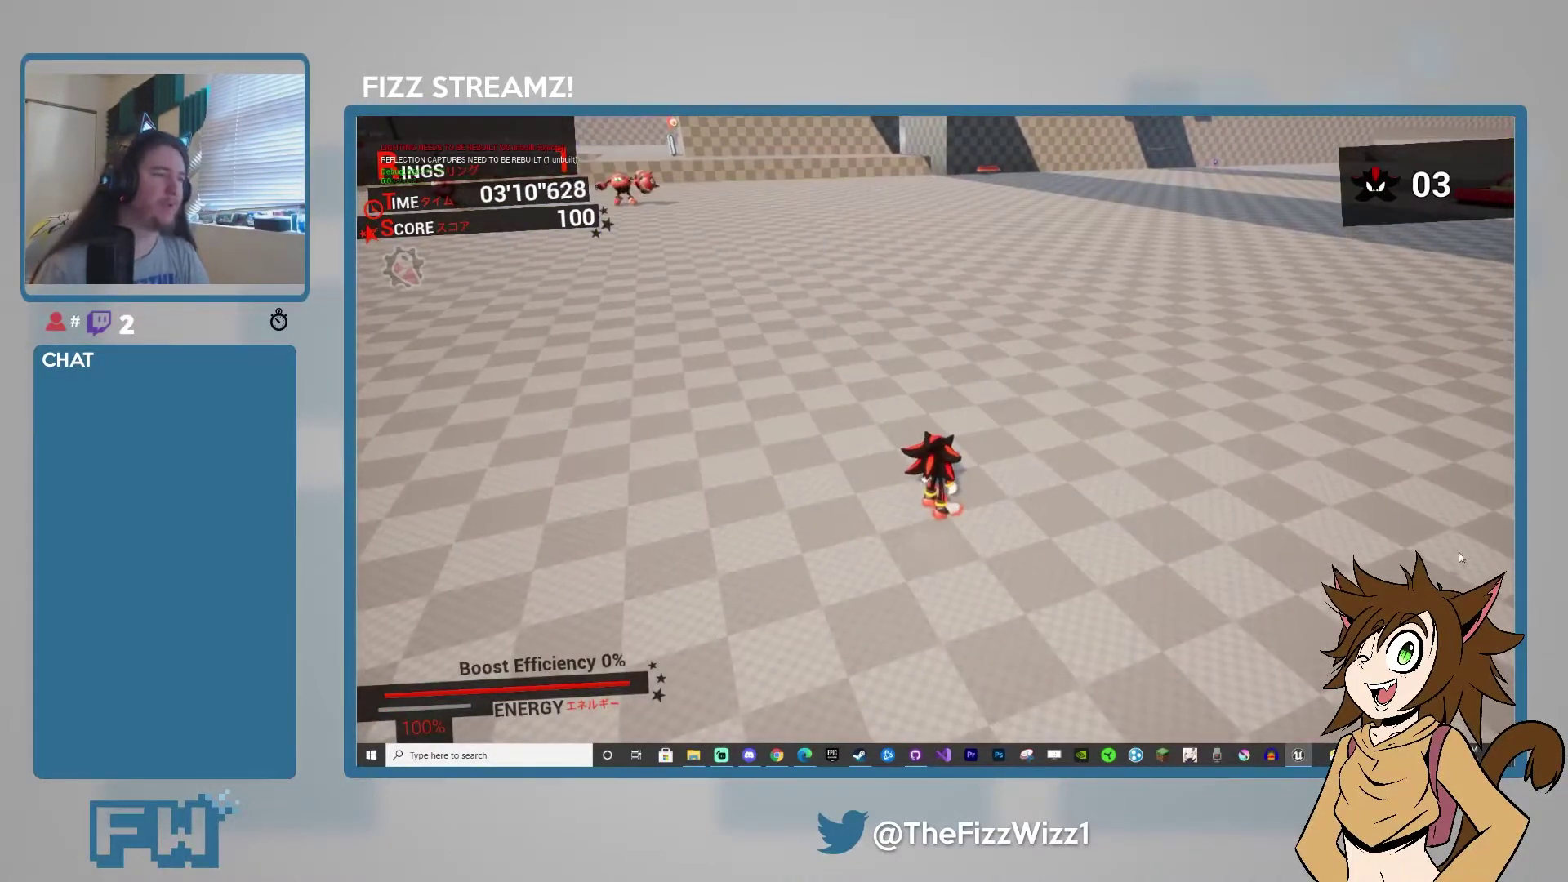
key("Escape")
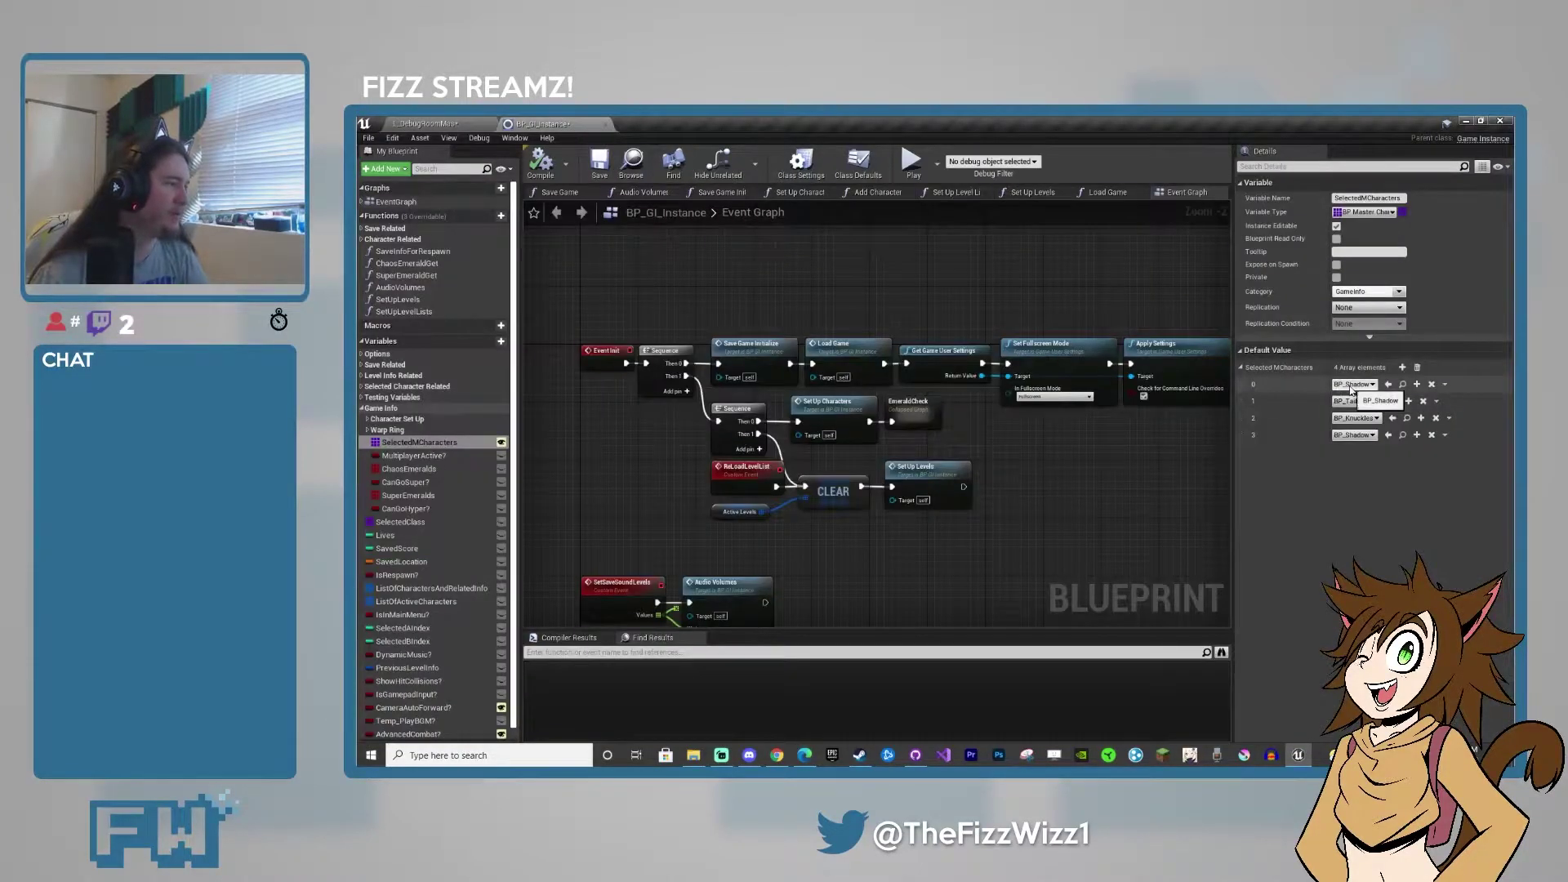
Step: Set the first default element of SelectedMCharacters to the Sonic character and save the L_DebugRoomMas map
left_click(1353, 384)
left_click(1380, 457)
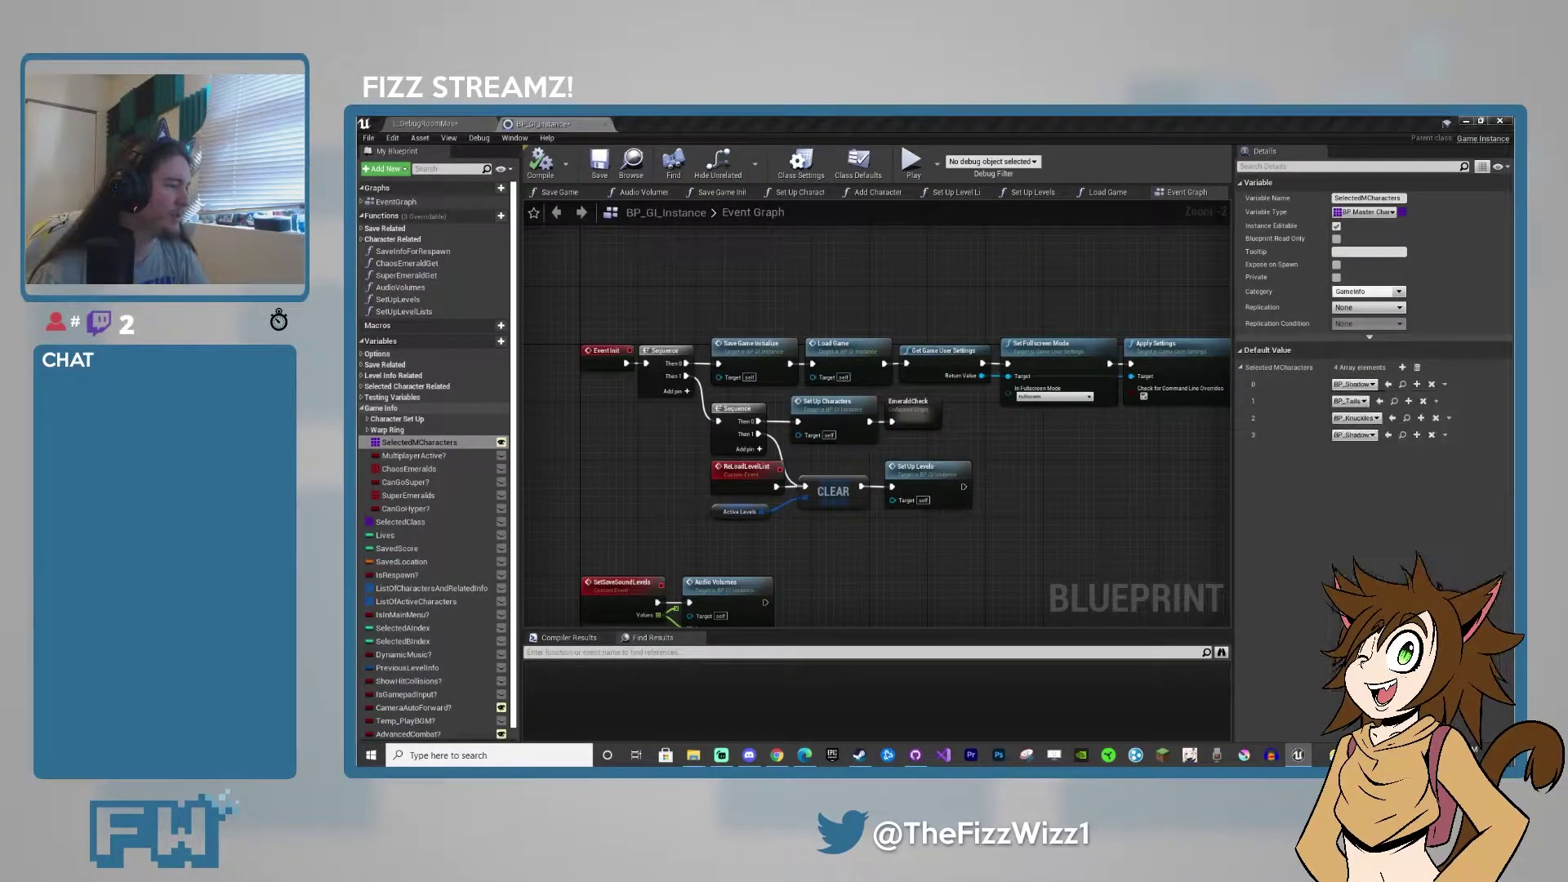
left_click(442, 121)
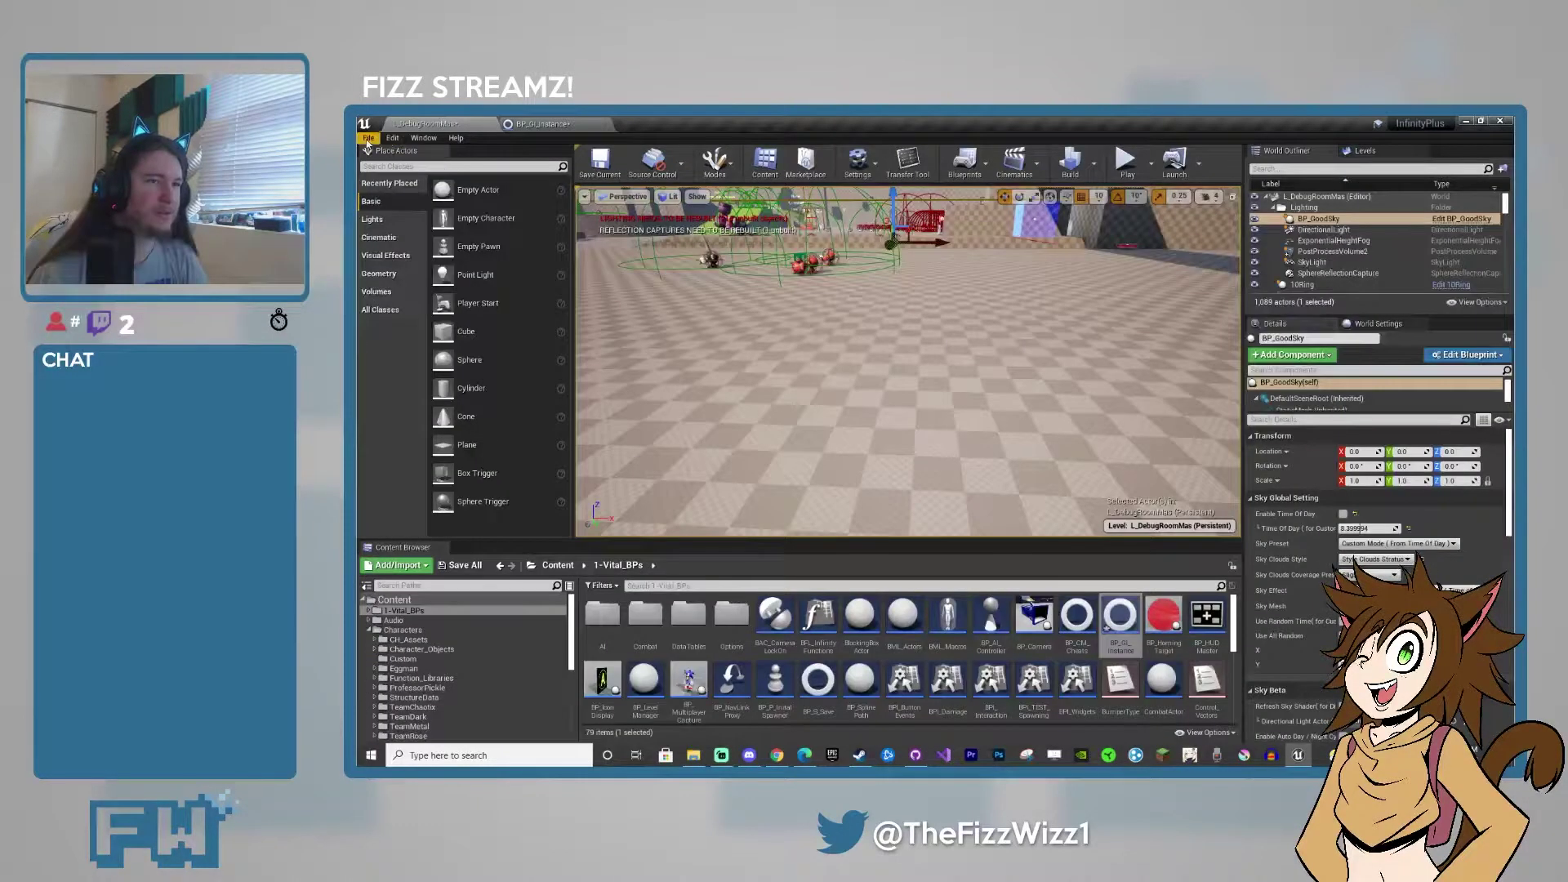
left_click(368, 137)
left_click(396, 240)
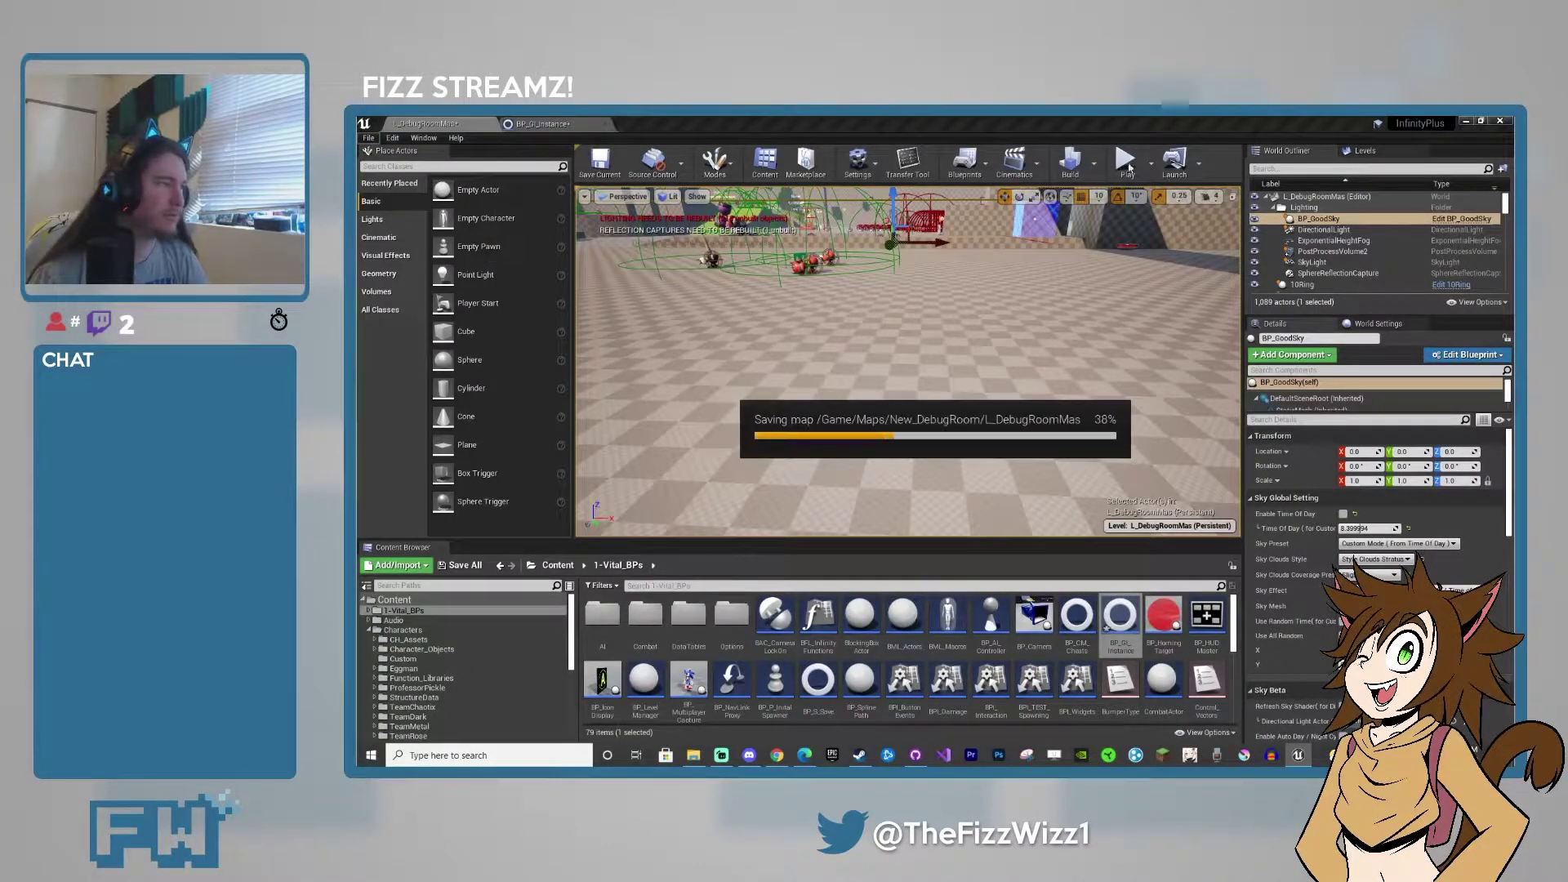
Step: Play-test the level full screen as Sonic, boosting across the open floor, and end the play session
left_click(1130, 164)
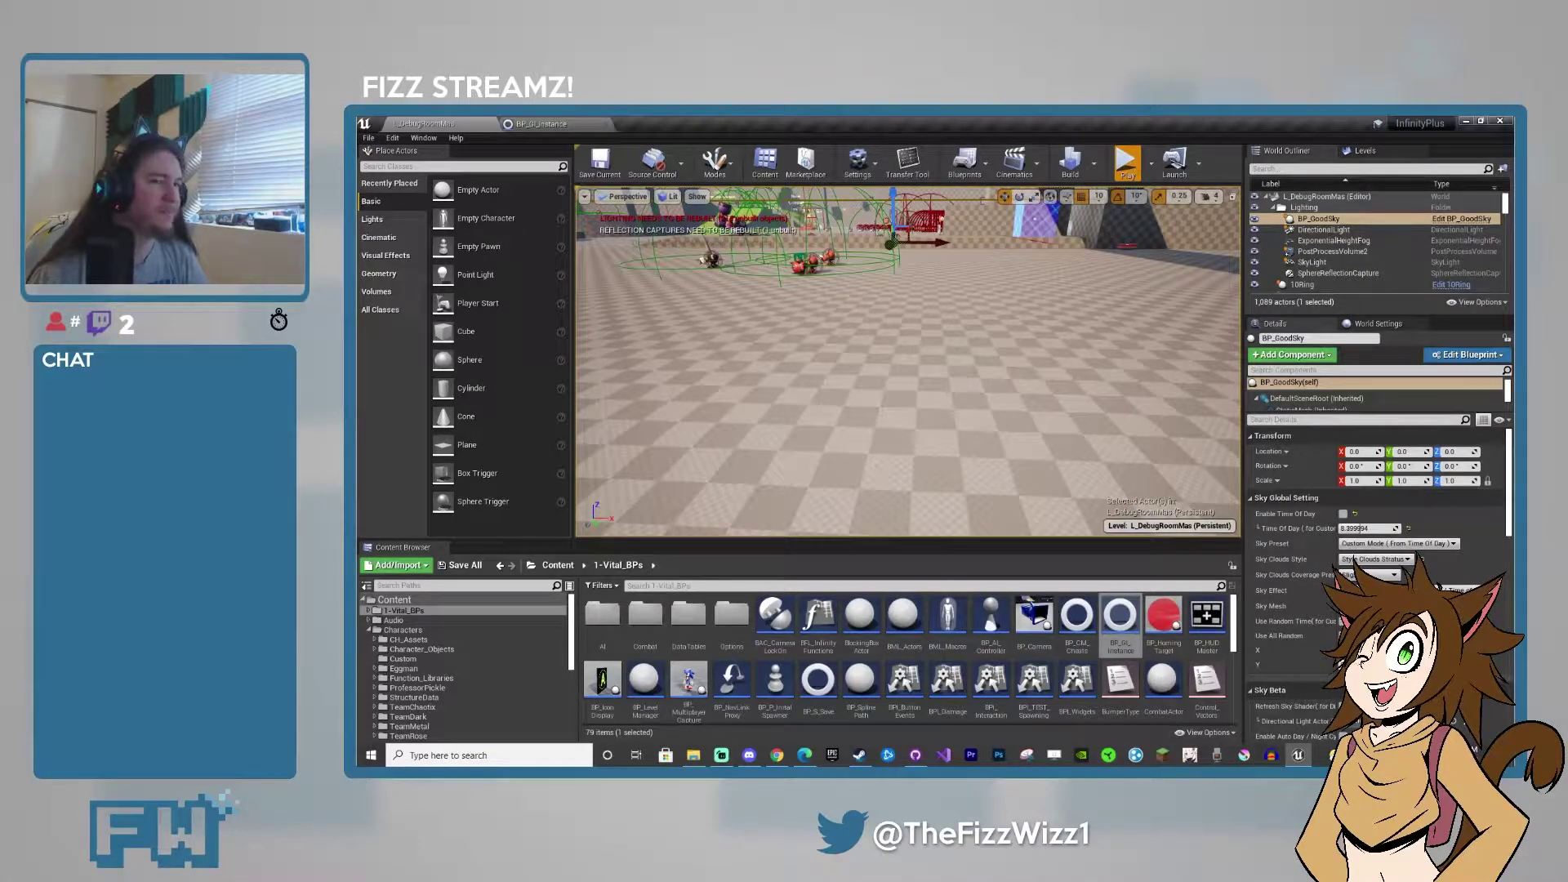
key("F11")
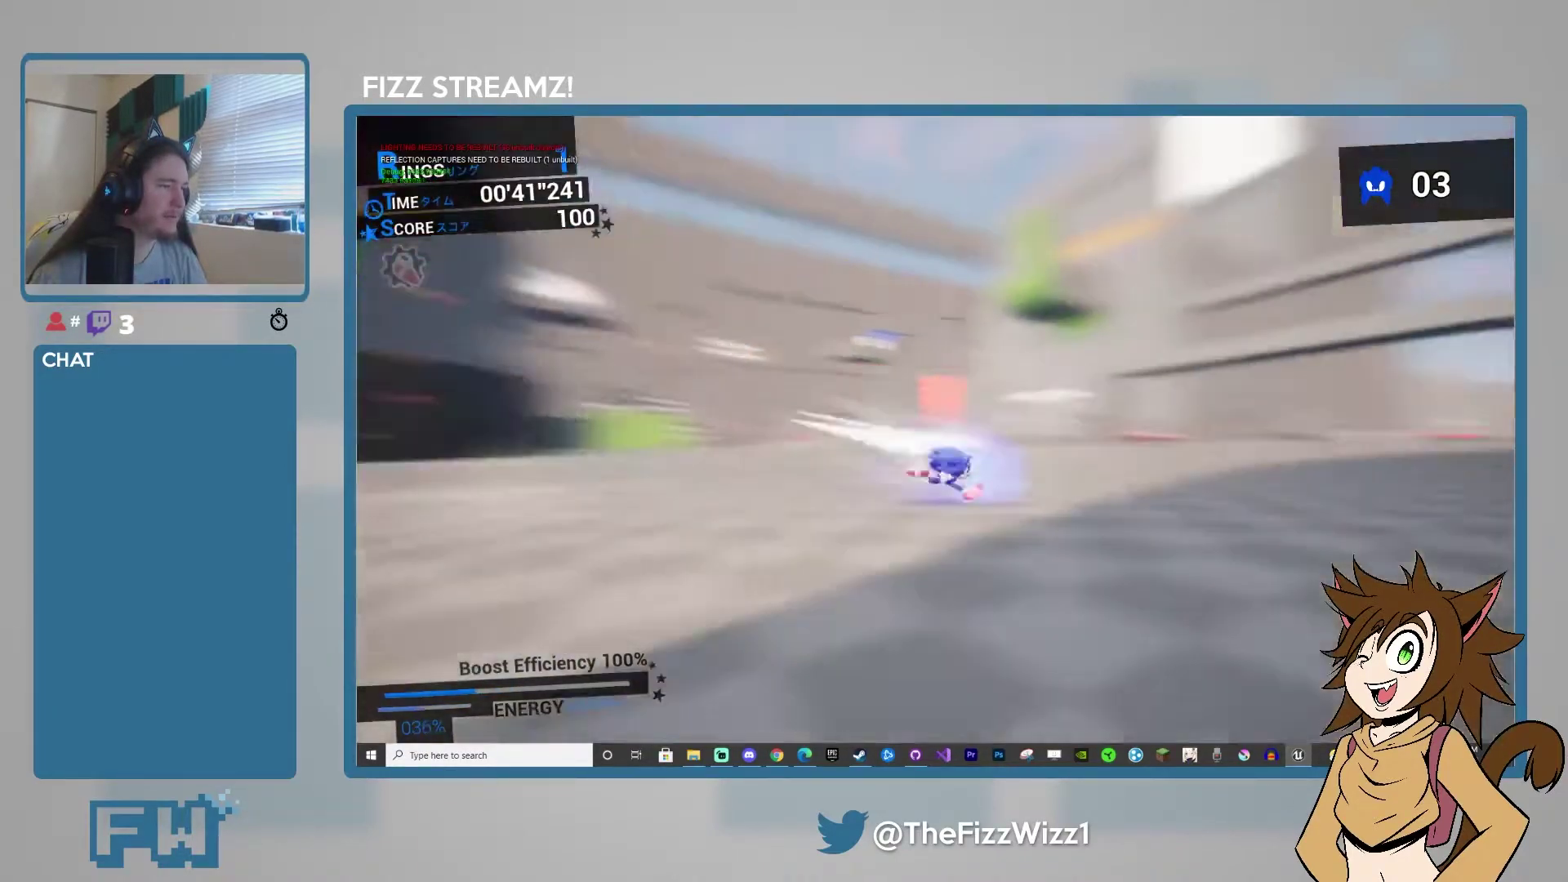
key("b")
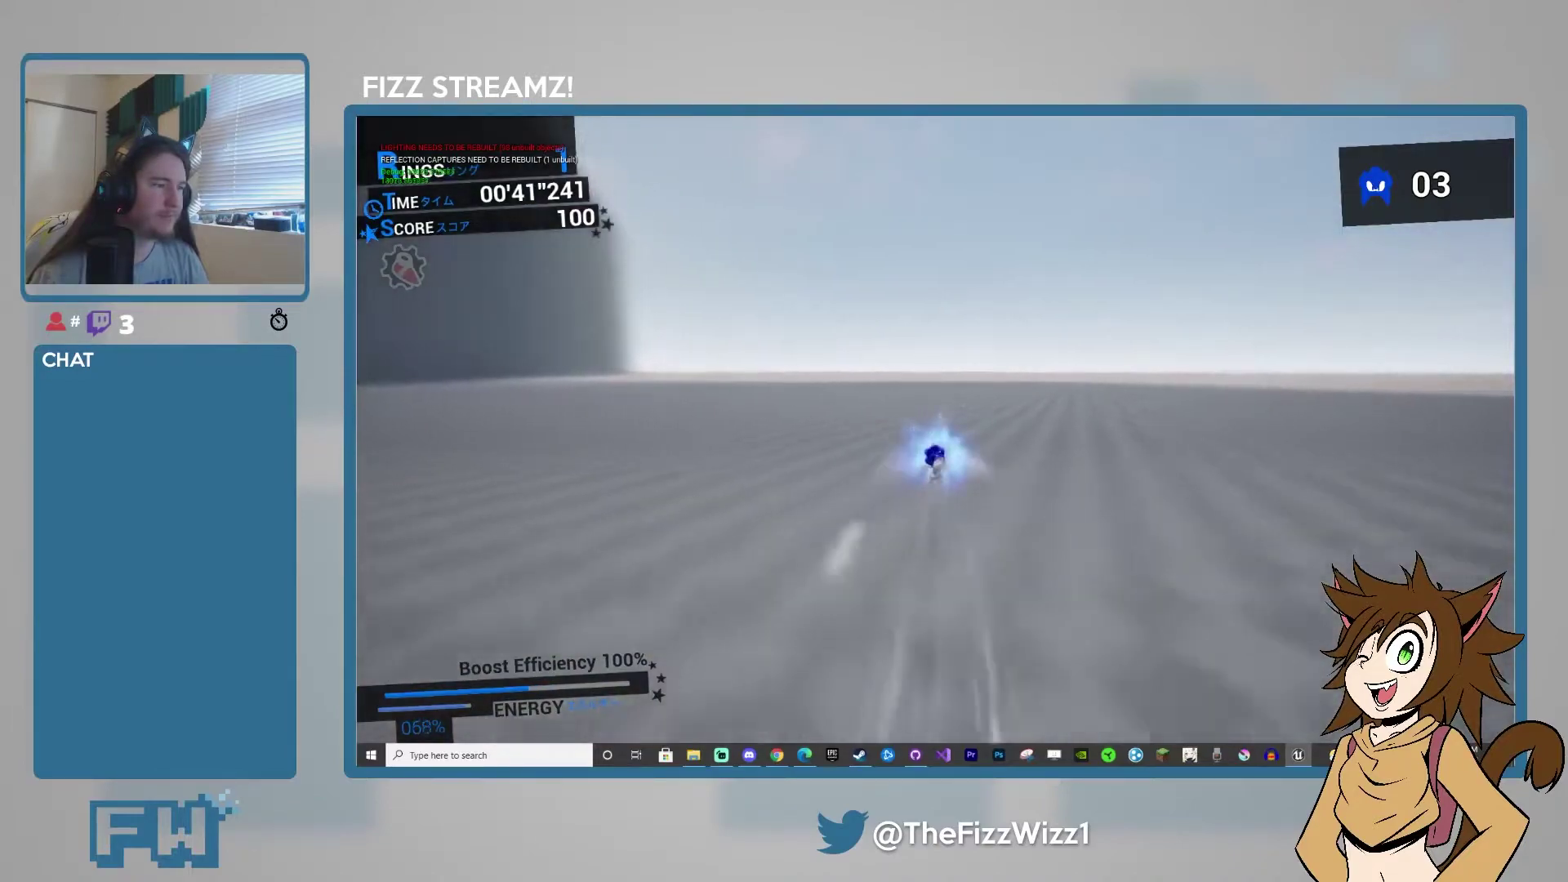
key("Escape")
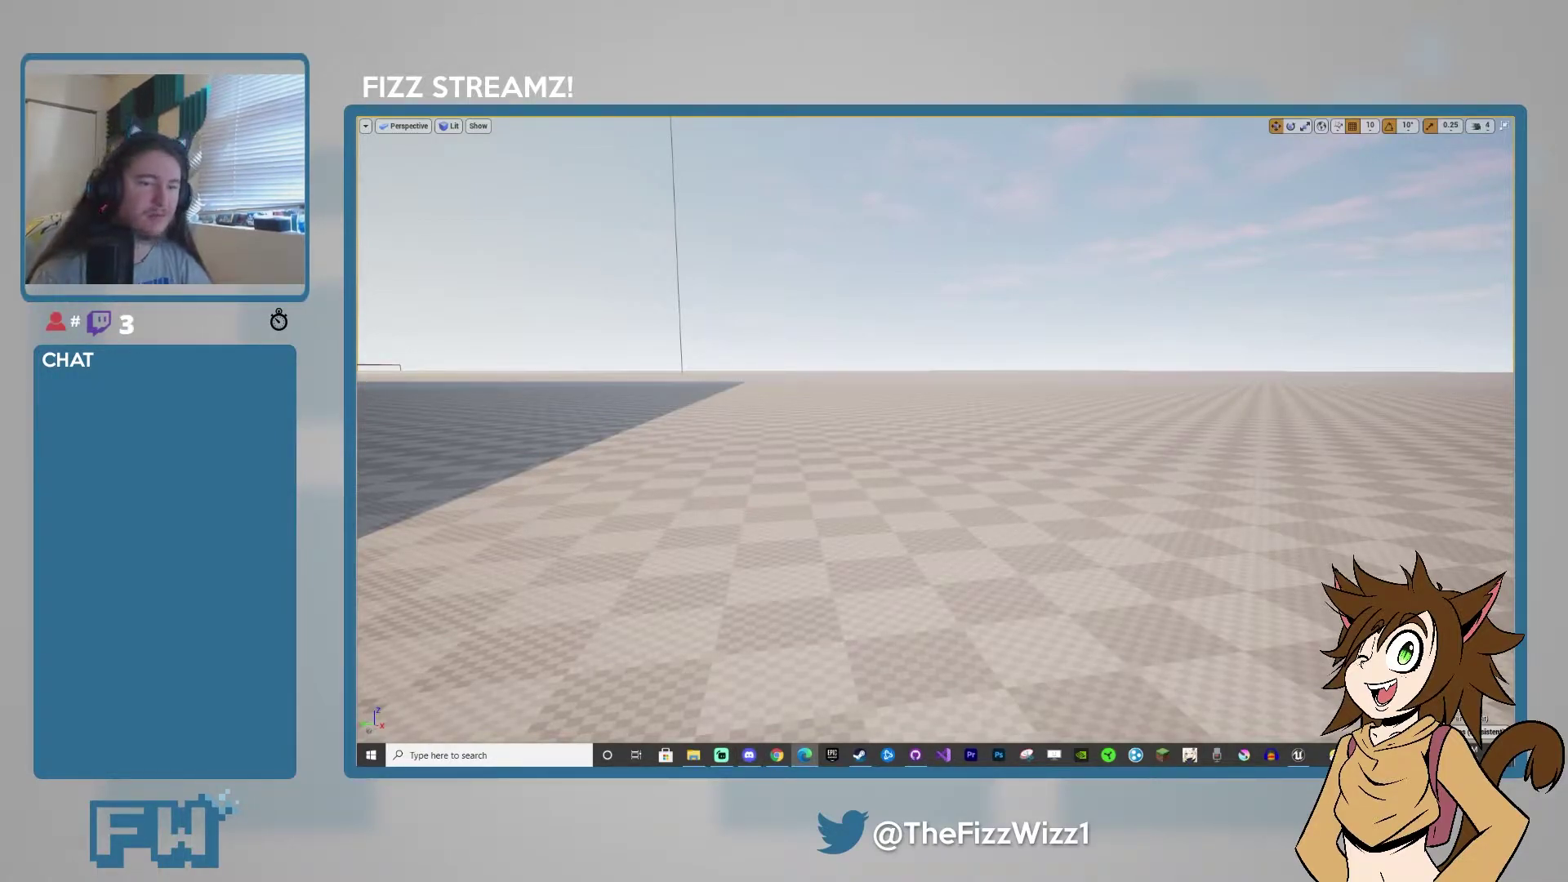
Step: Play-test briefly as Sonic from a viewpoint beside the two red star posts, and stop the session
mouse_move(799, 527)
right_mouse_down()
mouse_move(572, 490)
mouse_move(750, 478)
mouse_move(649, 488)
mouse_move(807, 522)
mouse_move(702, 520)
mouse_move(793, 524)
right_mouse_up()
key("w")
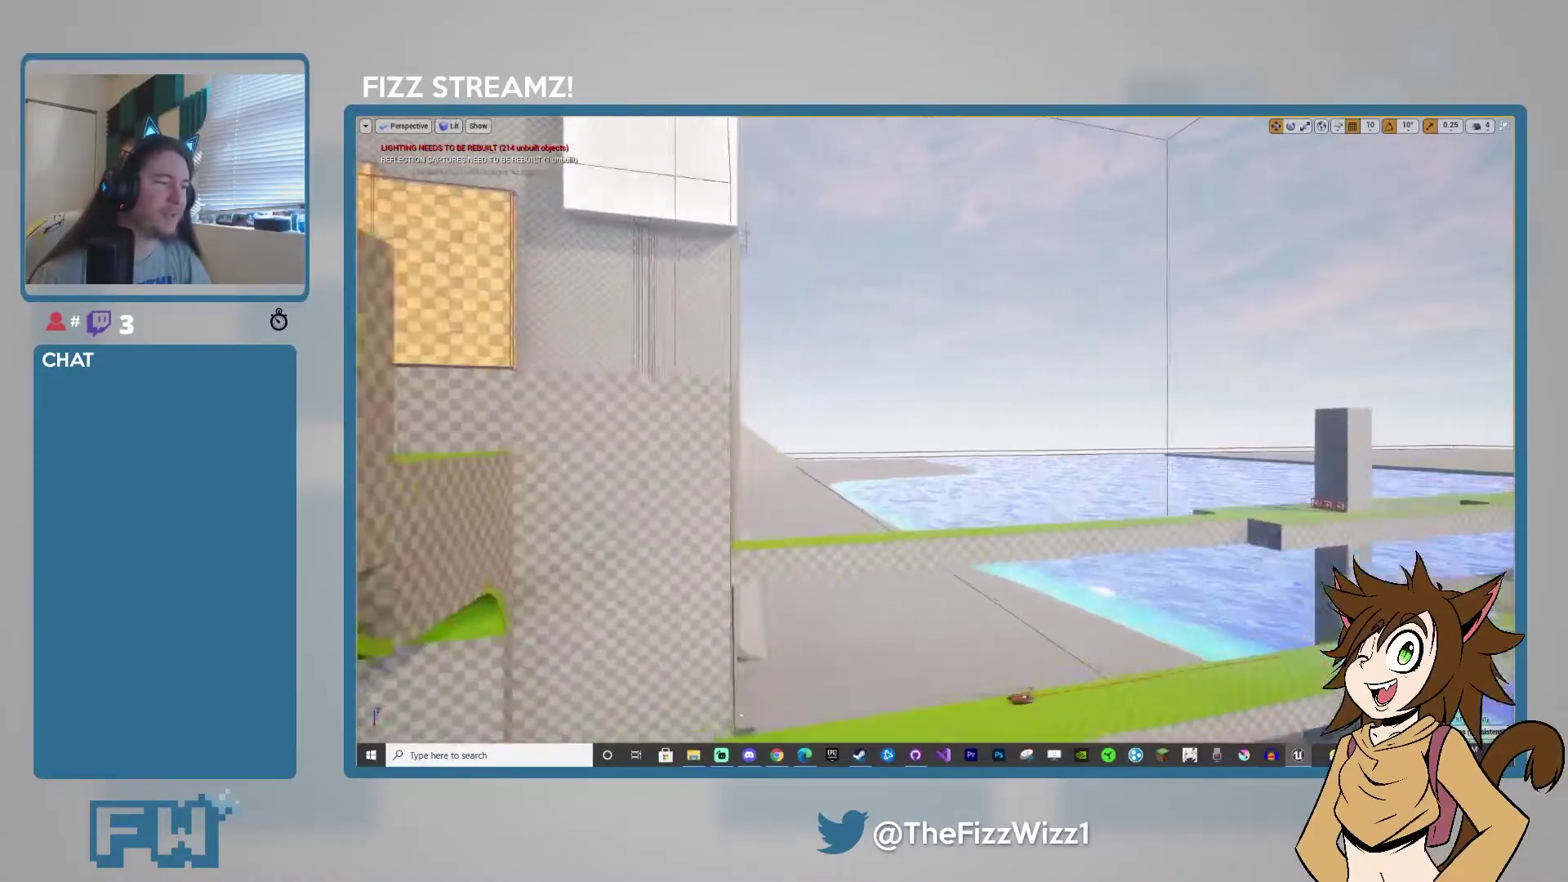
right_click_drag(935, 428, 1160, 503)
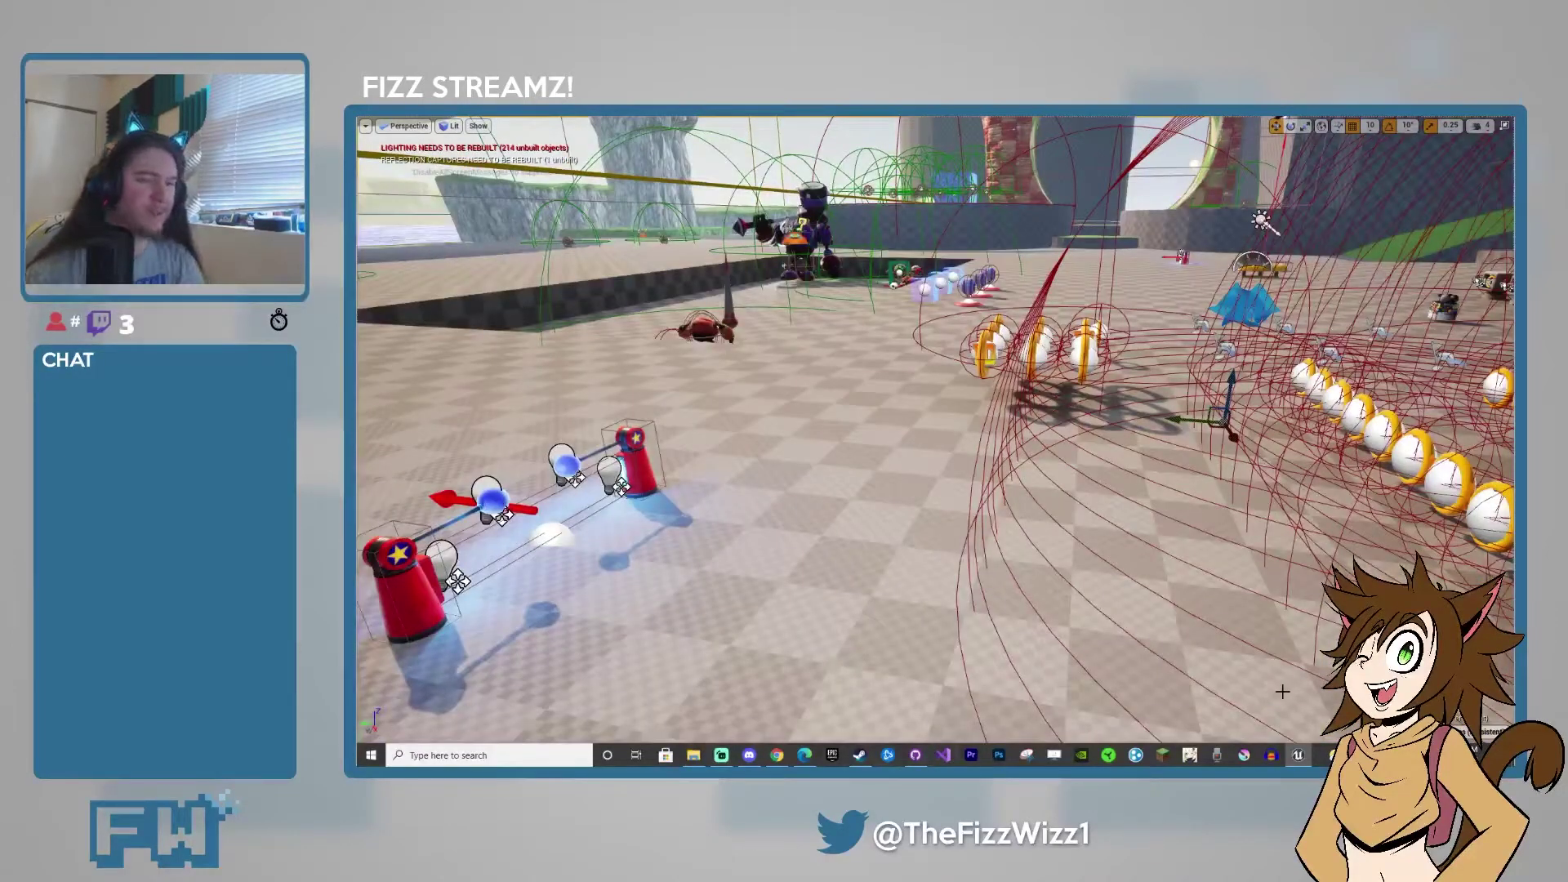
key("alt+p")
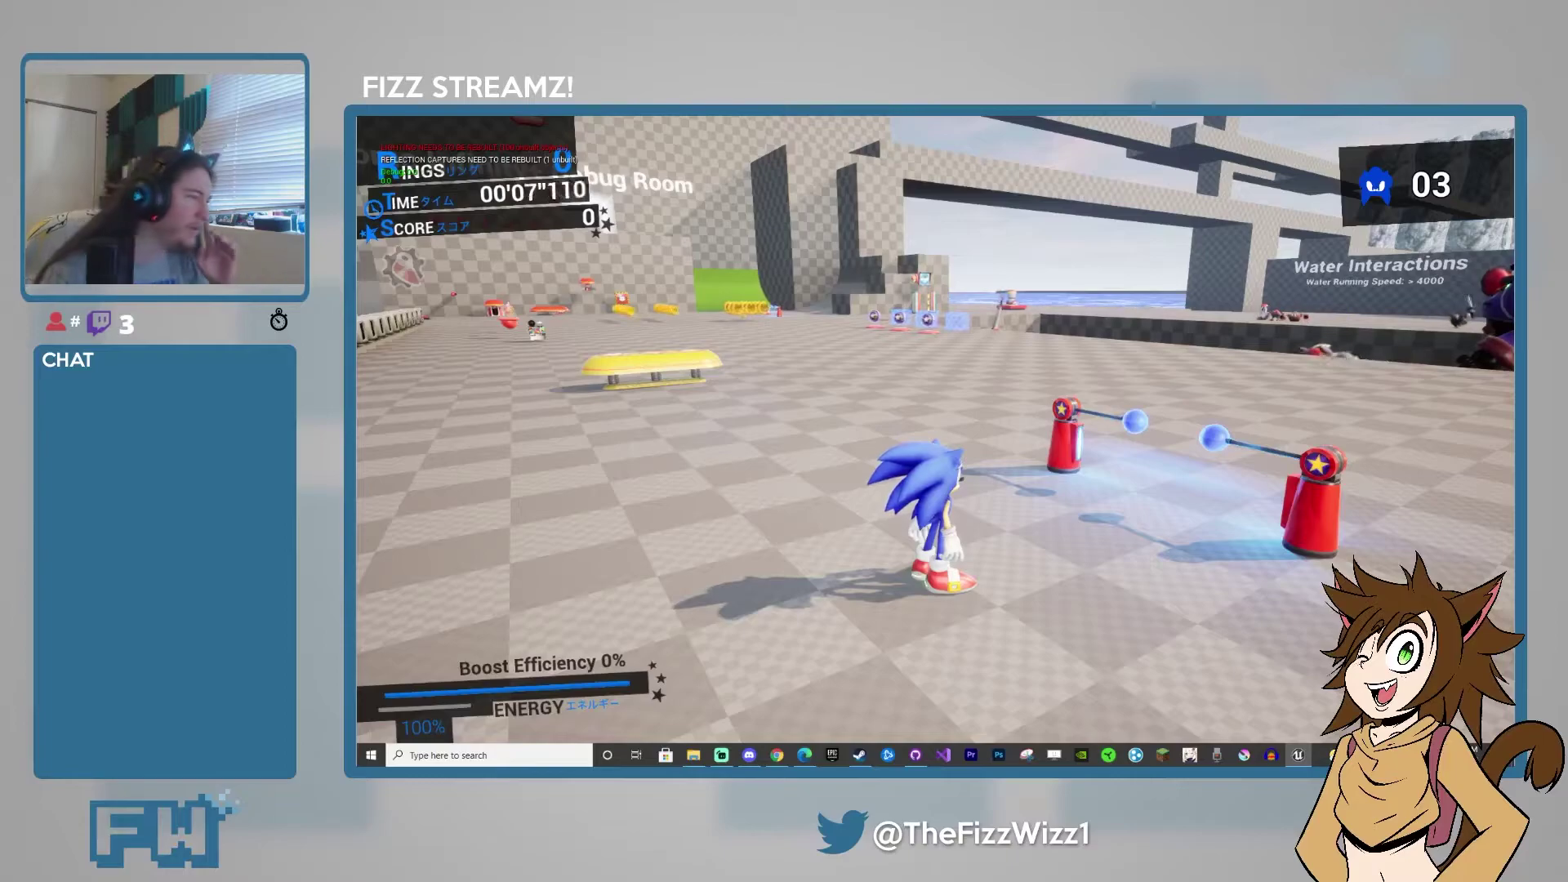
key("w")
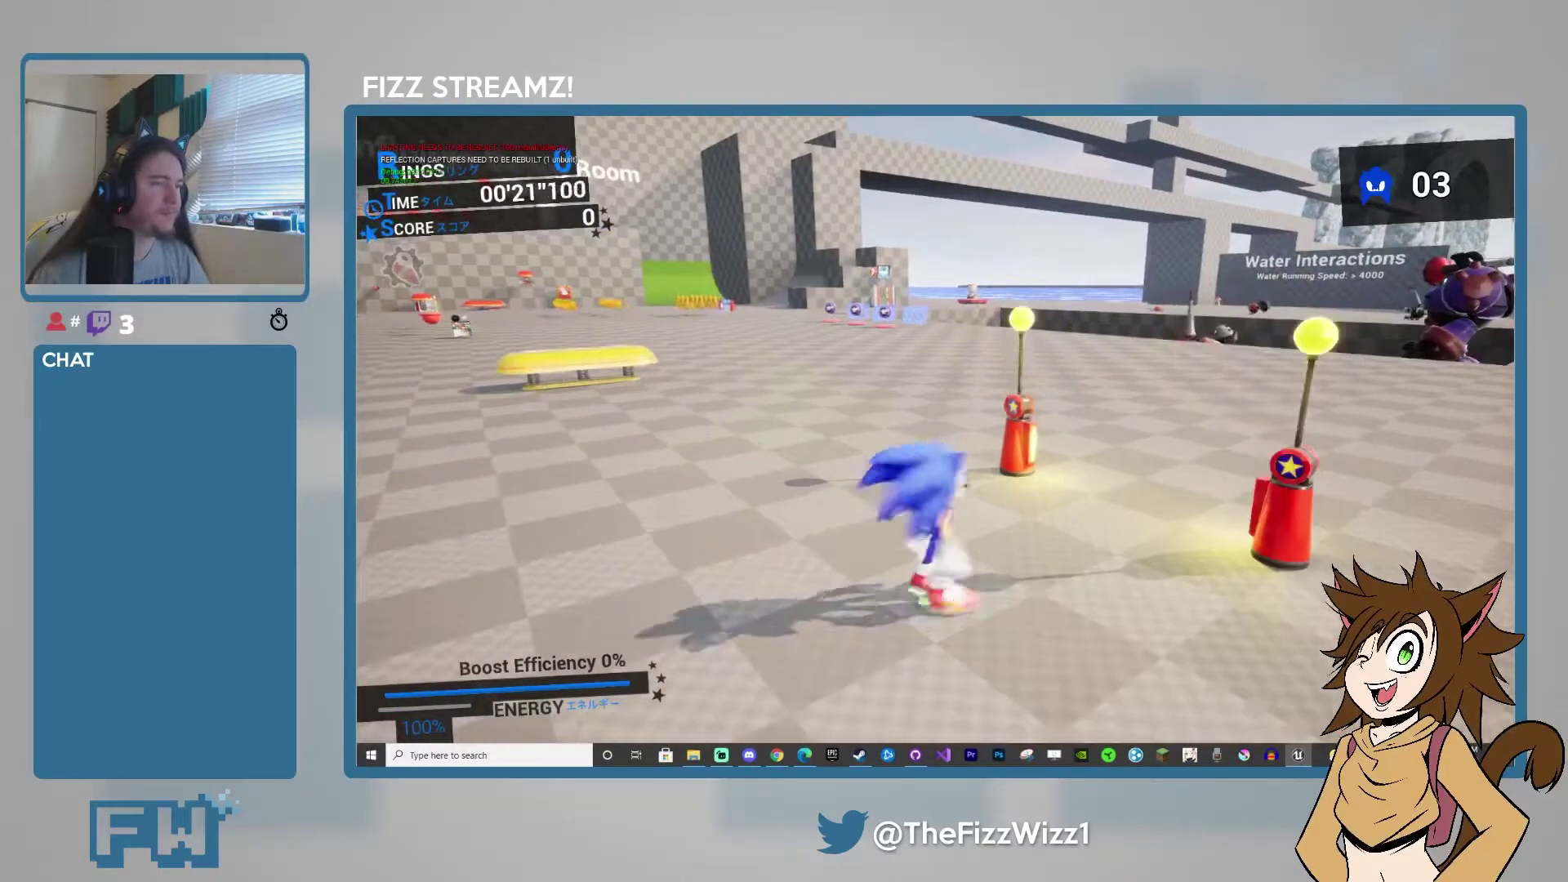
key("Escape")
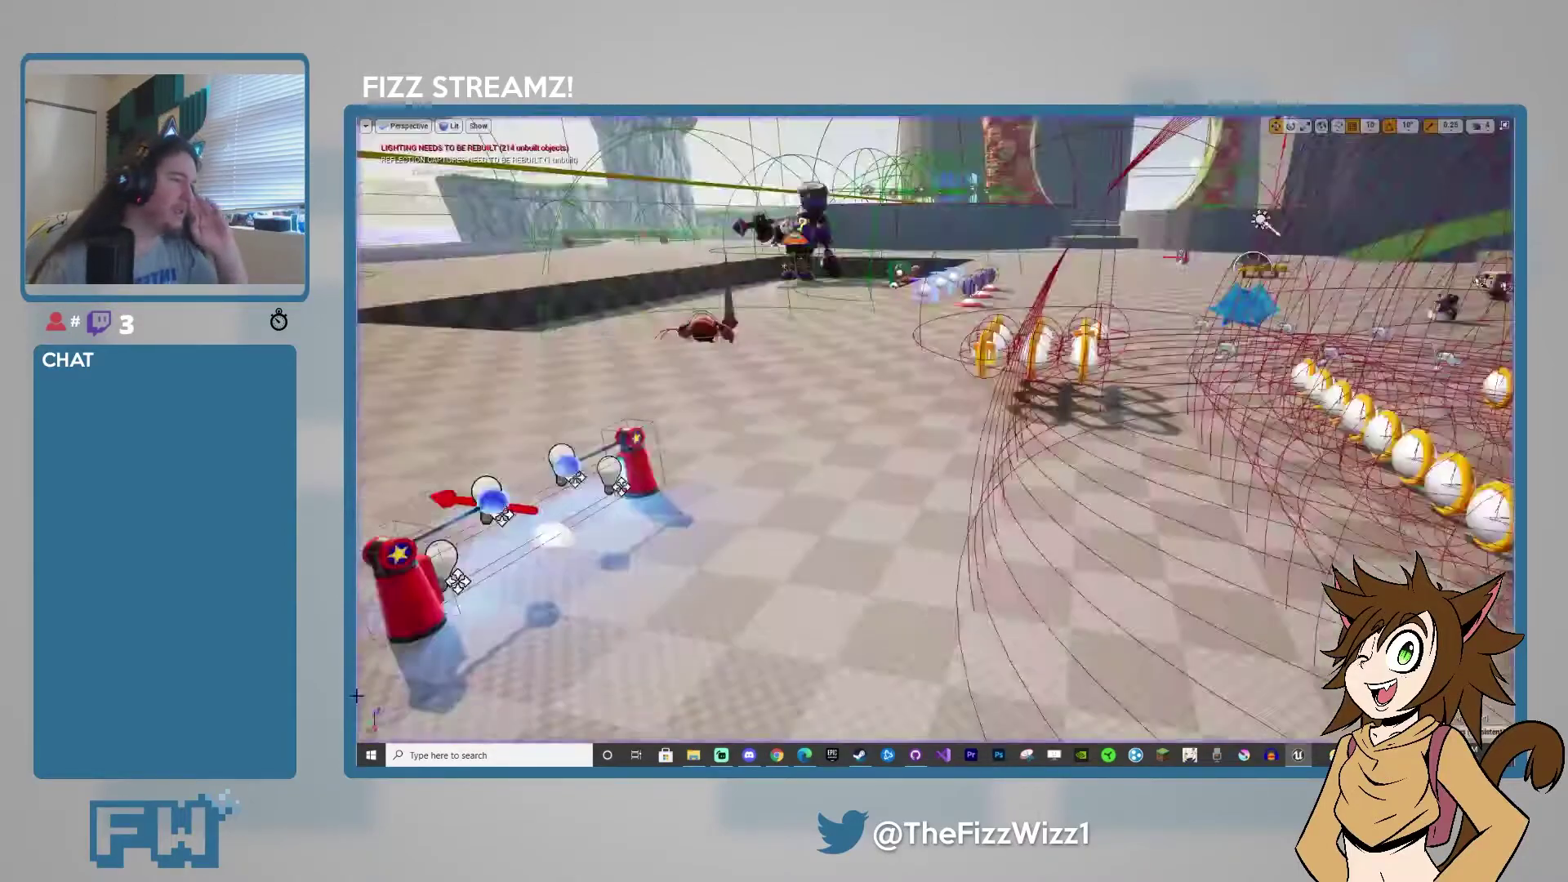
Step: Restore the full editor layout and inspect the settings of BP_LevelManager and the surrounding actors in the debug room
key("F11")
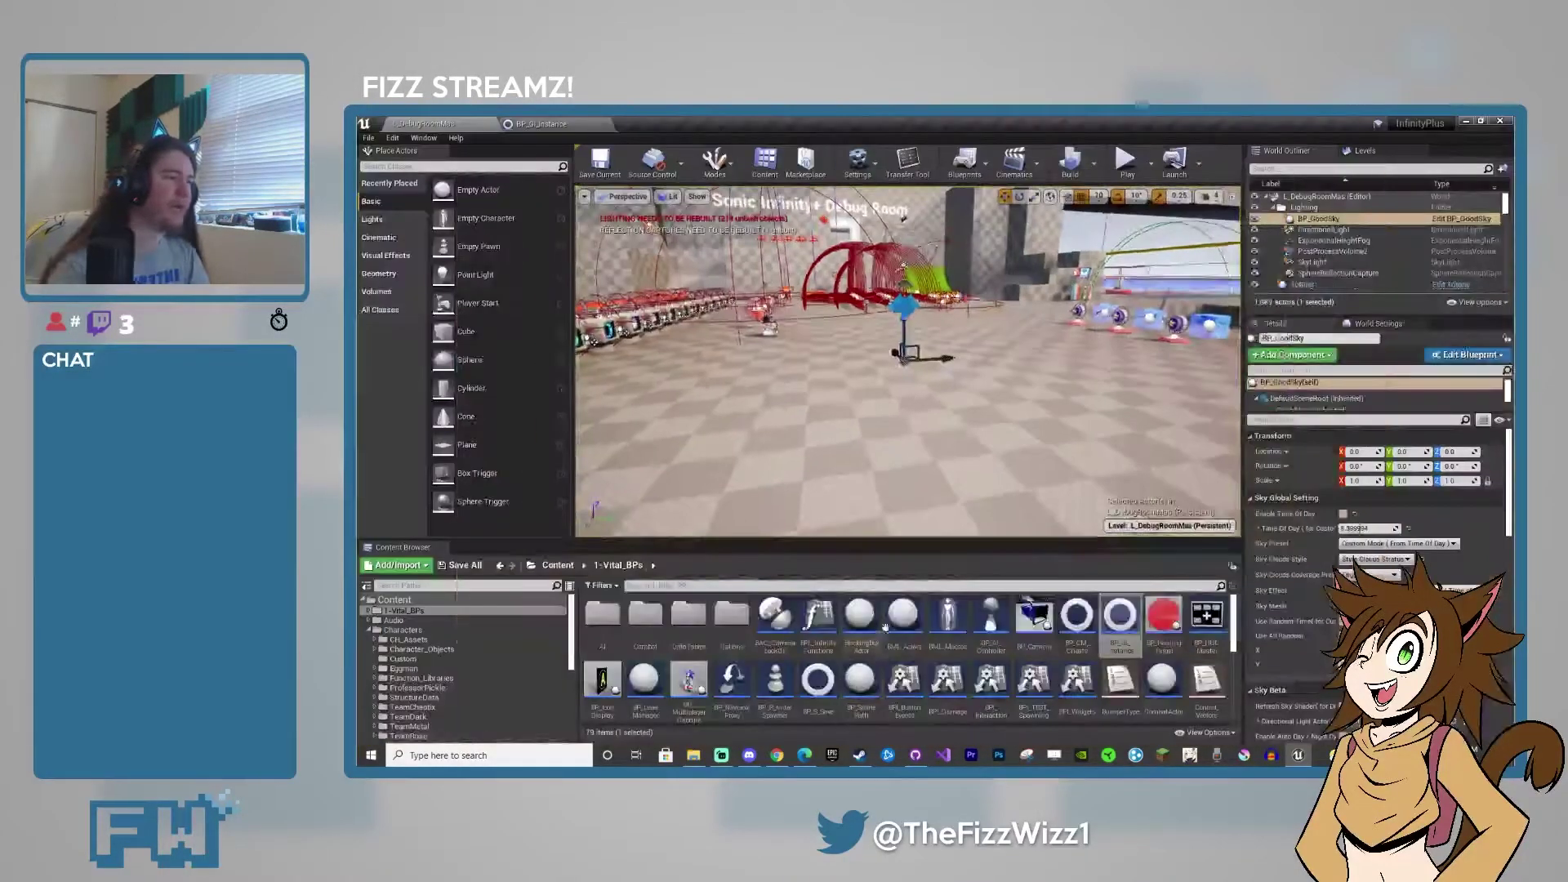
right_click_drag(903, 215, 833, 245)
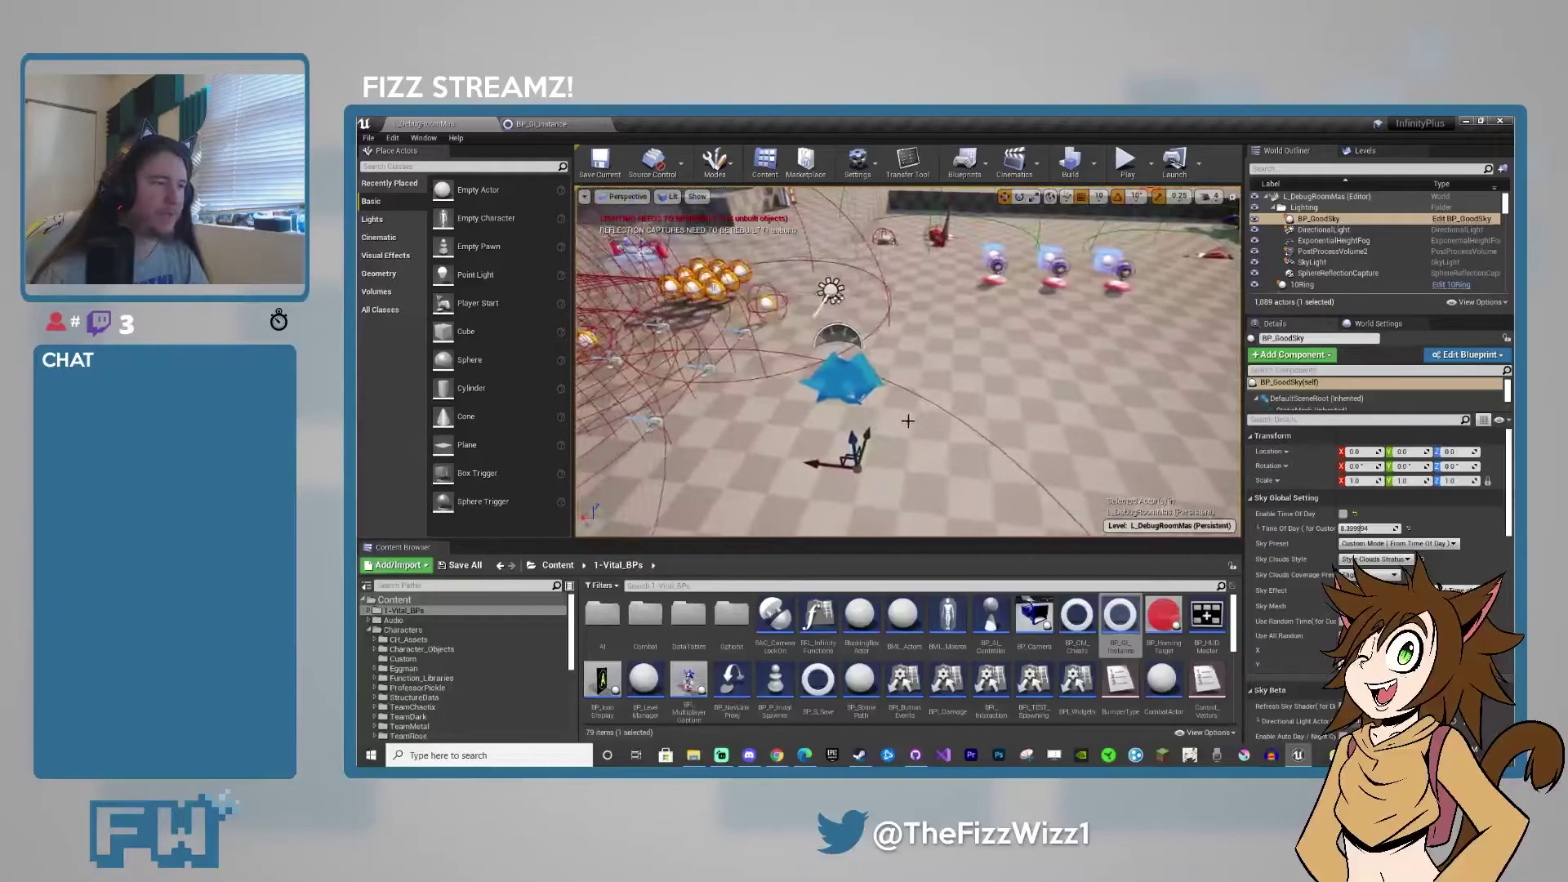
left_click(859, 389)
right_click_drag(906, 359, 853, 361)
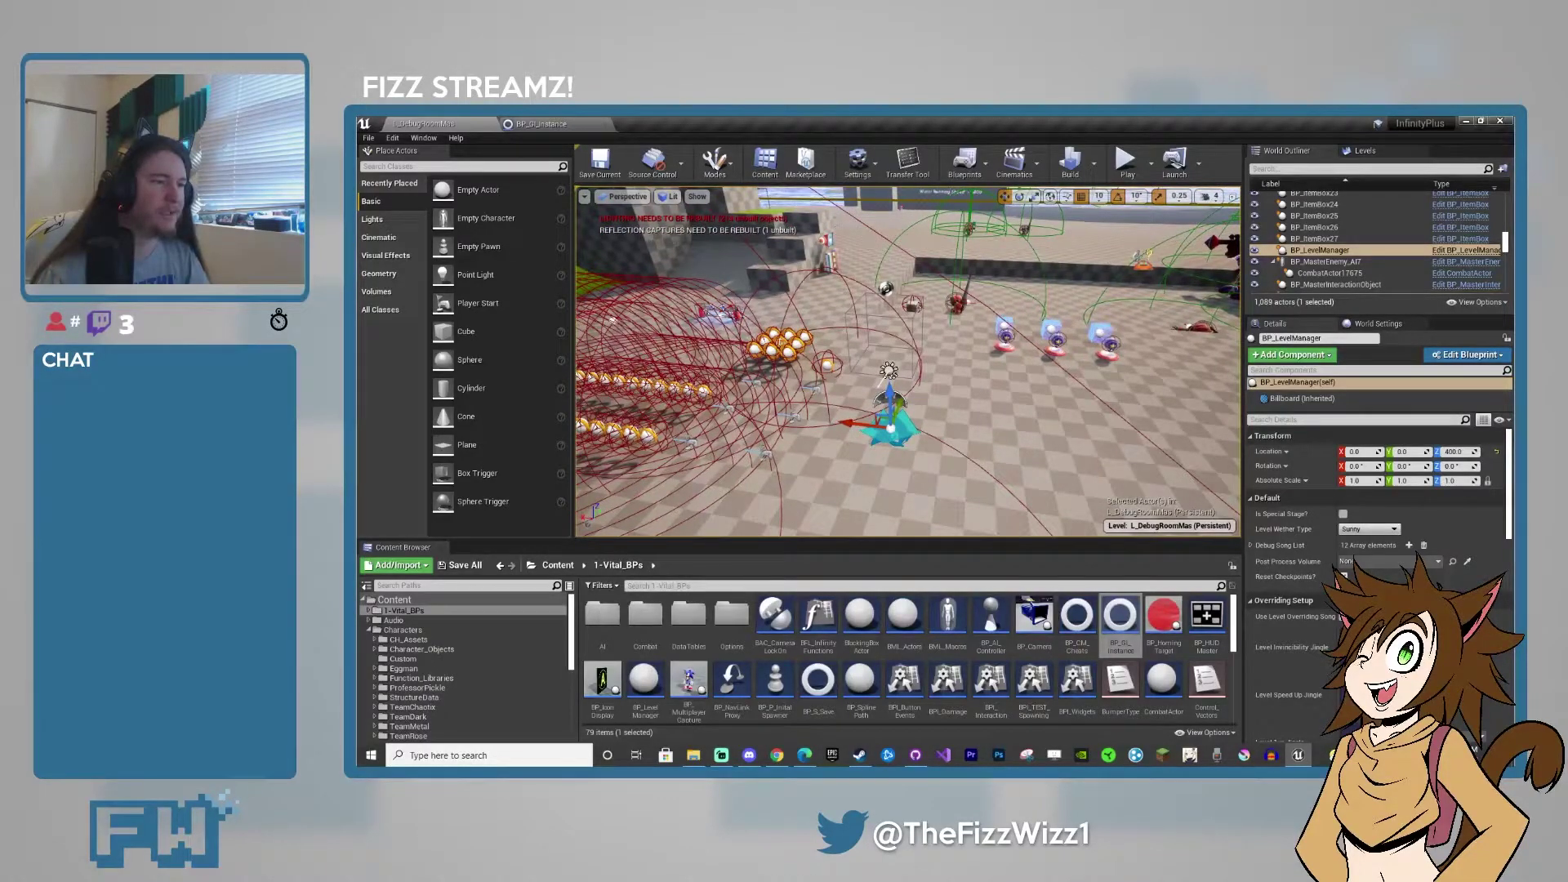
left_click(795, 407)
right_click_drag(890, 408, 853, 459)
left_click(899, 430)
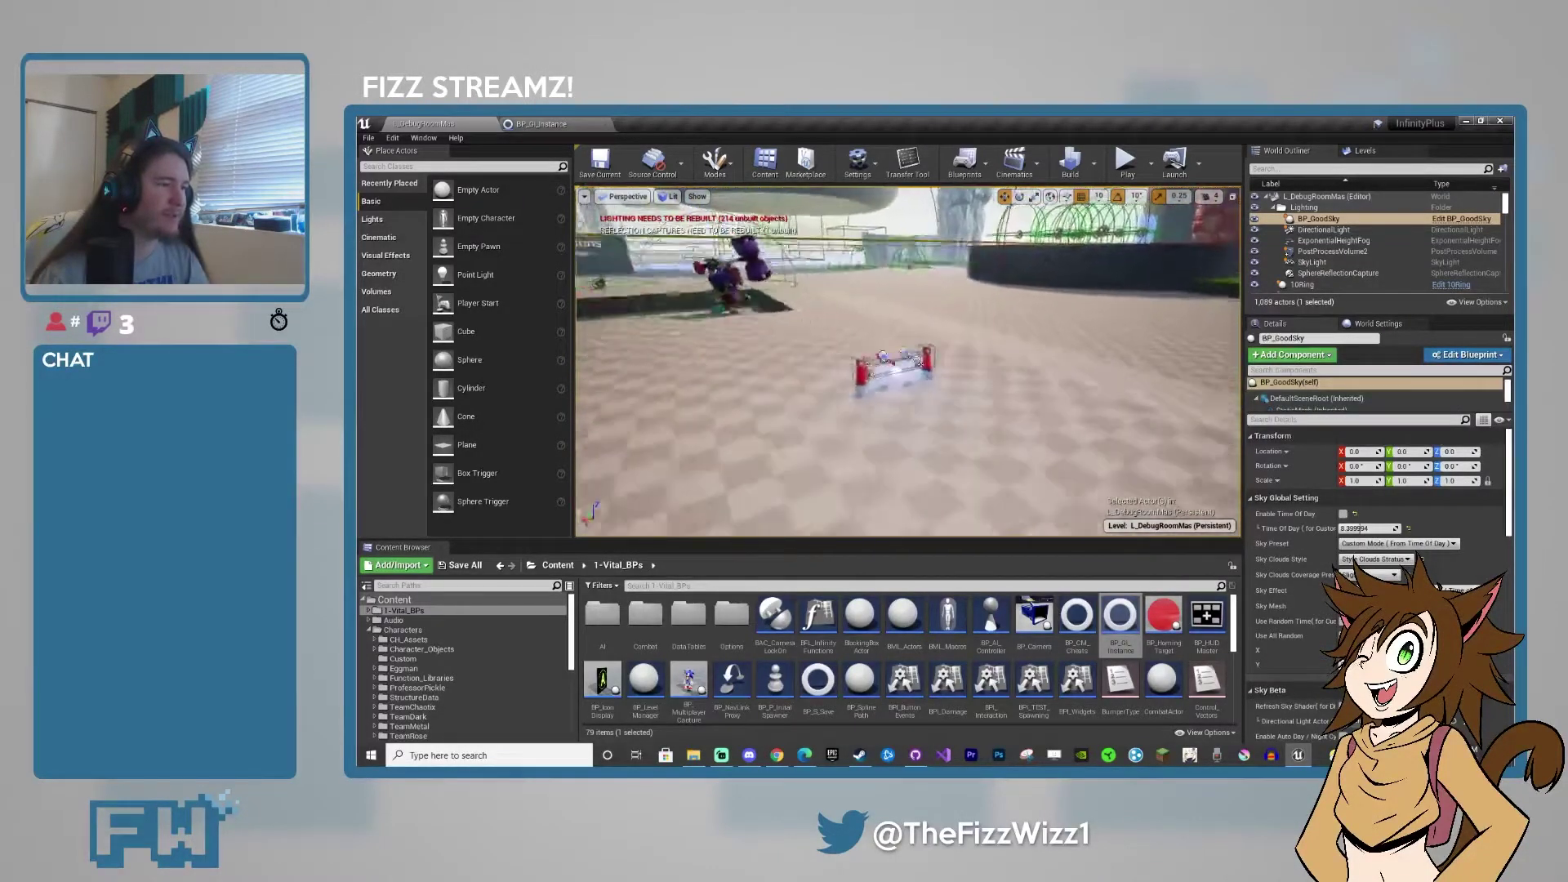
Step: Play-test the level with Checkpoint3's Is Can Be Reset? option turned off, and turn the option back on
left_click(926, 439)
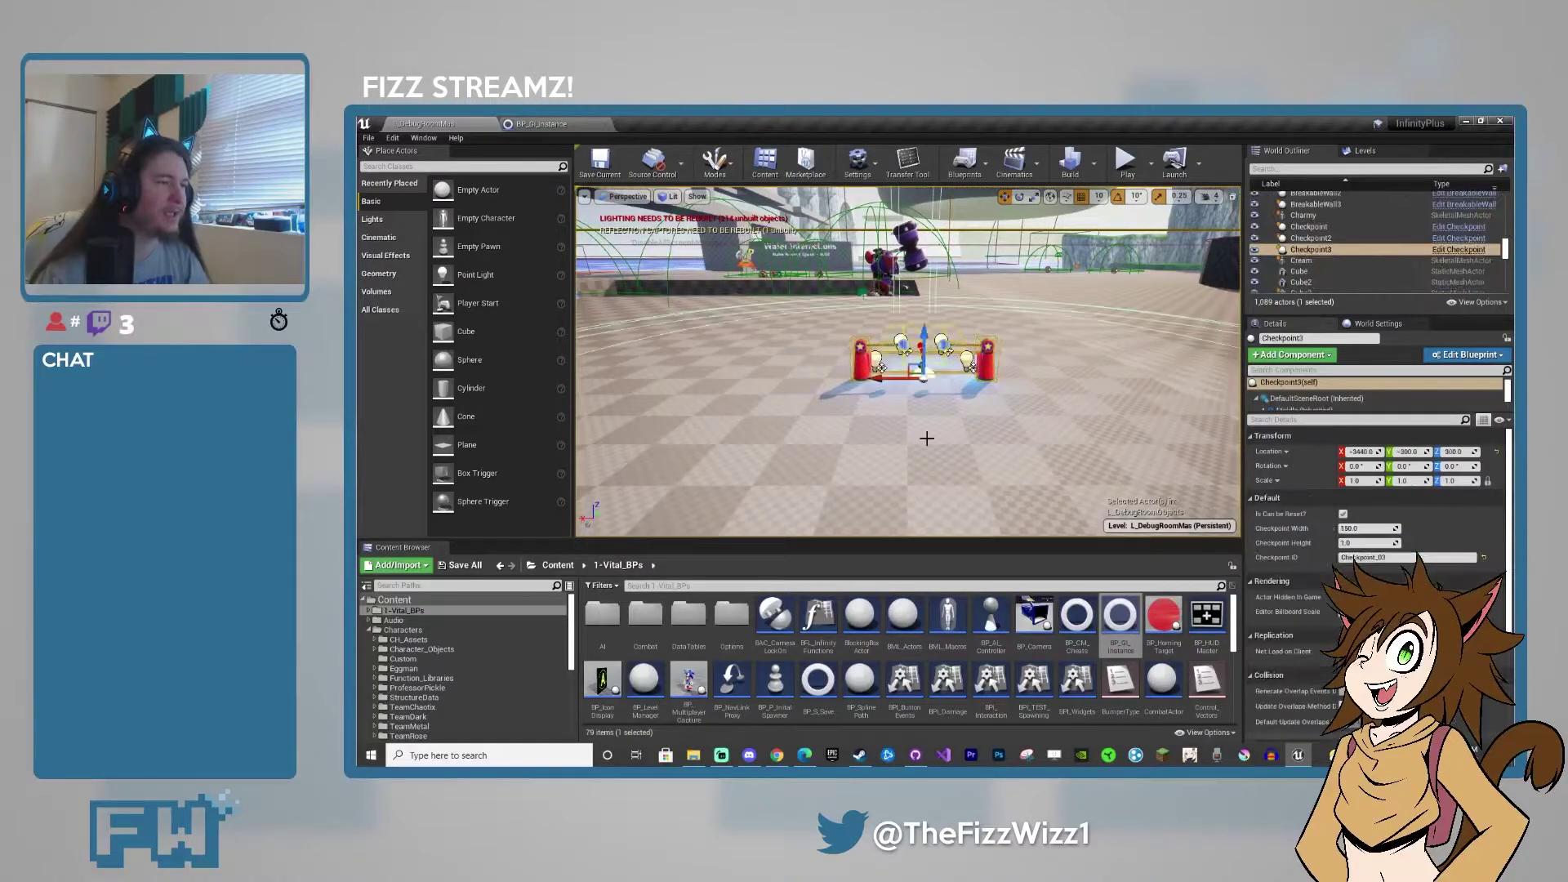
right_click_drag(961, 280, 983, 271)
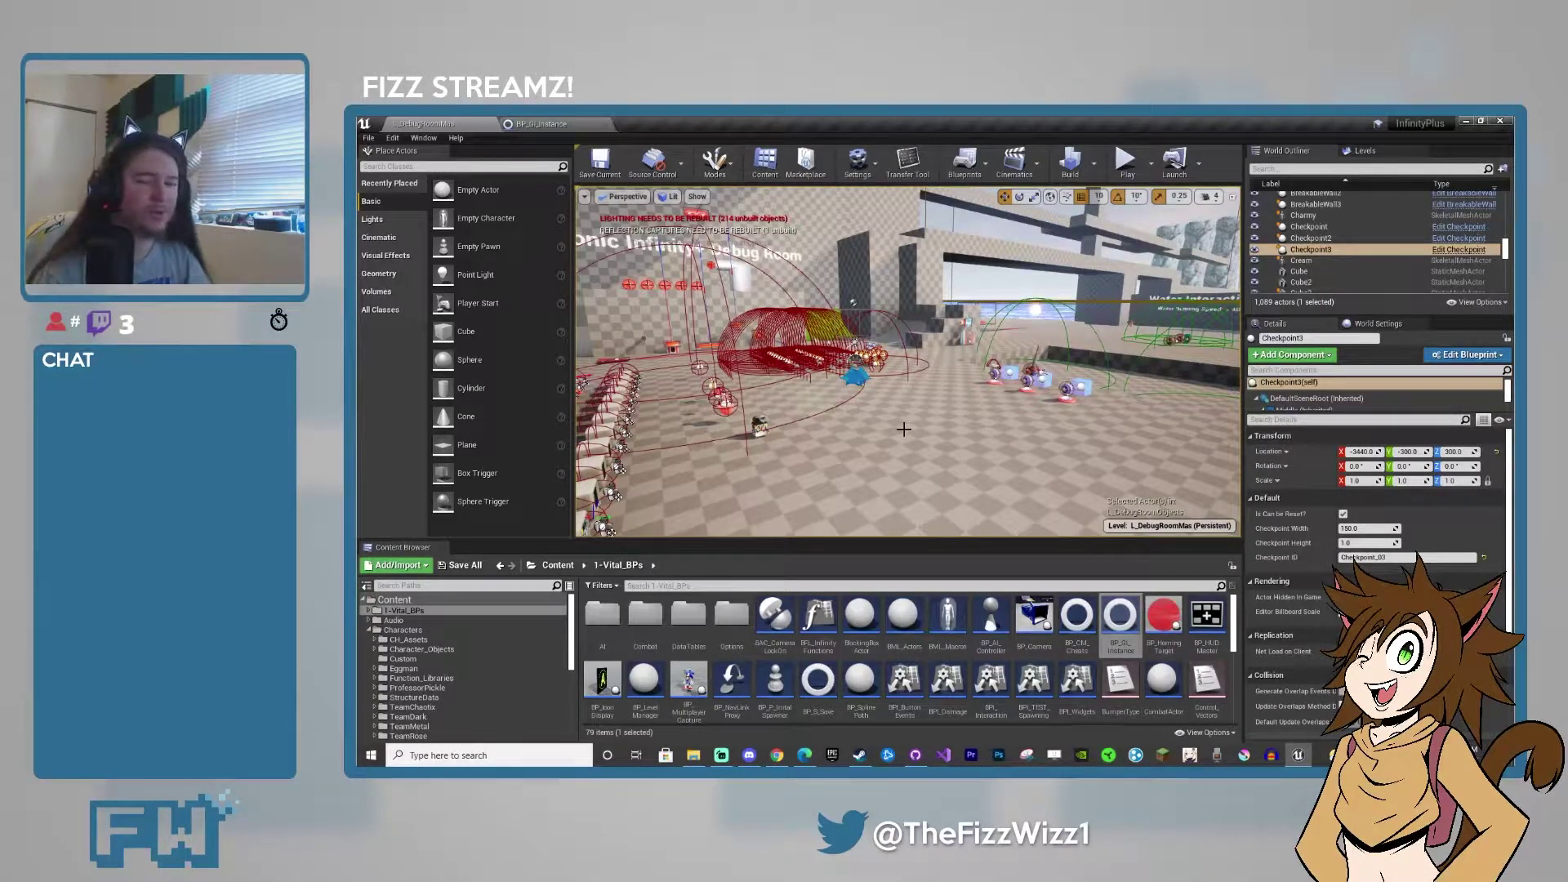
right_click_drag(903, 429, 903, 429)
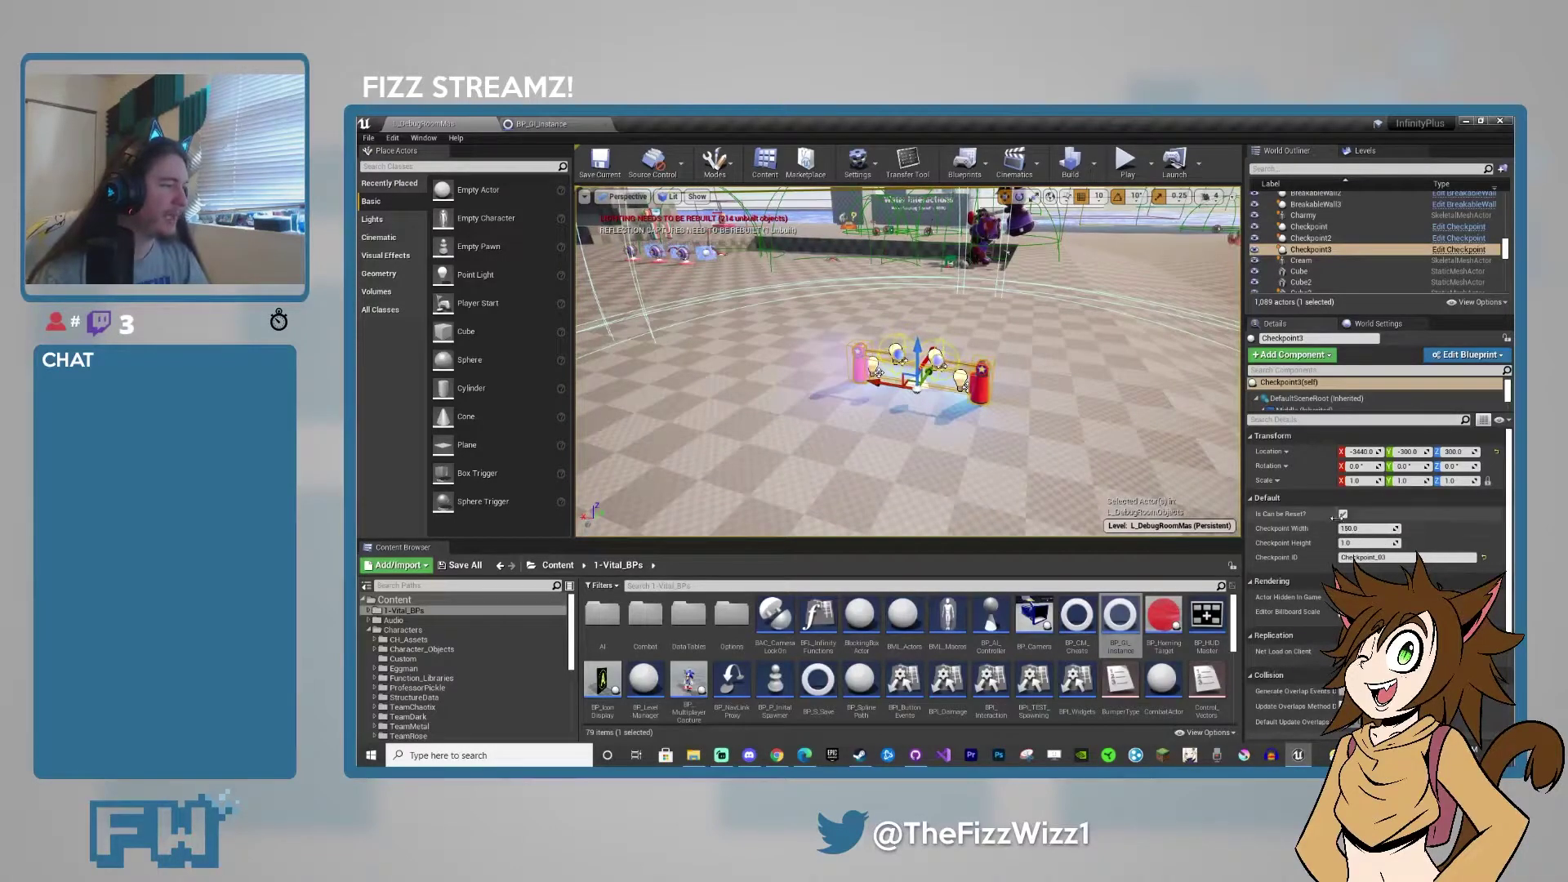
left_click(1344, 515)
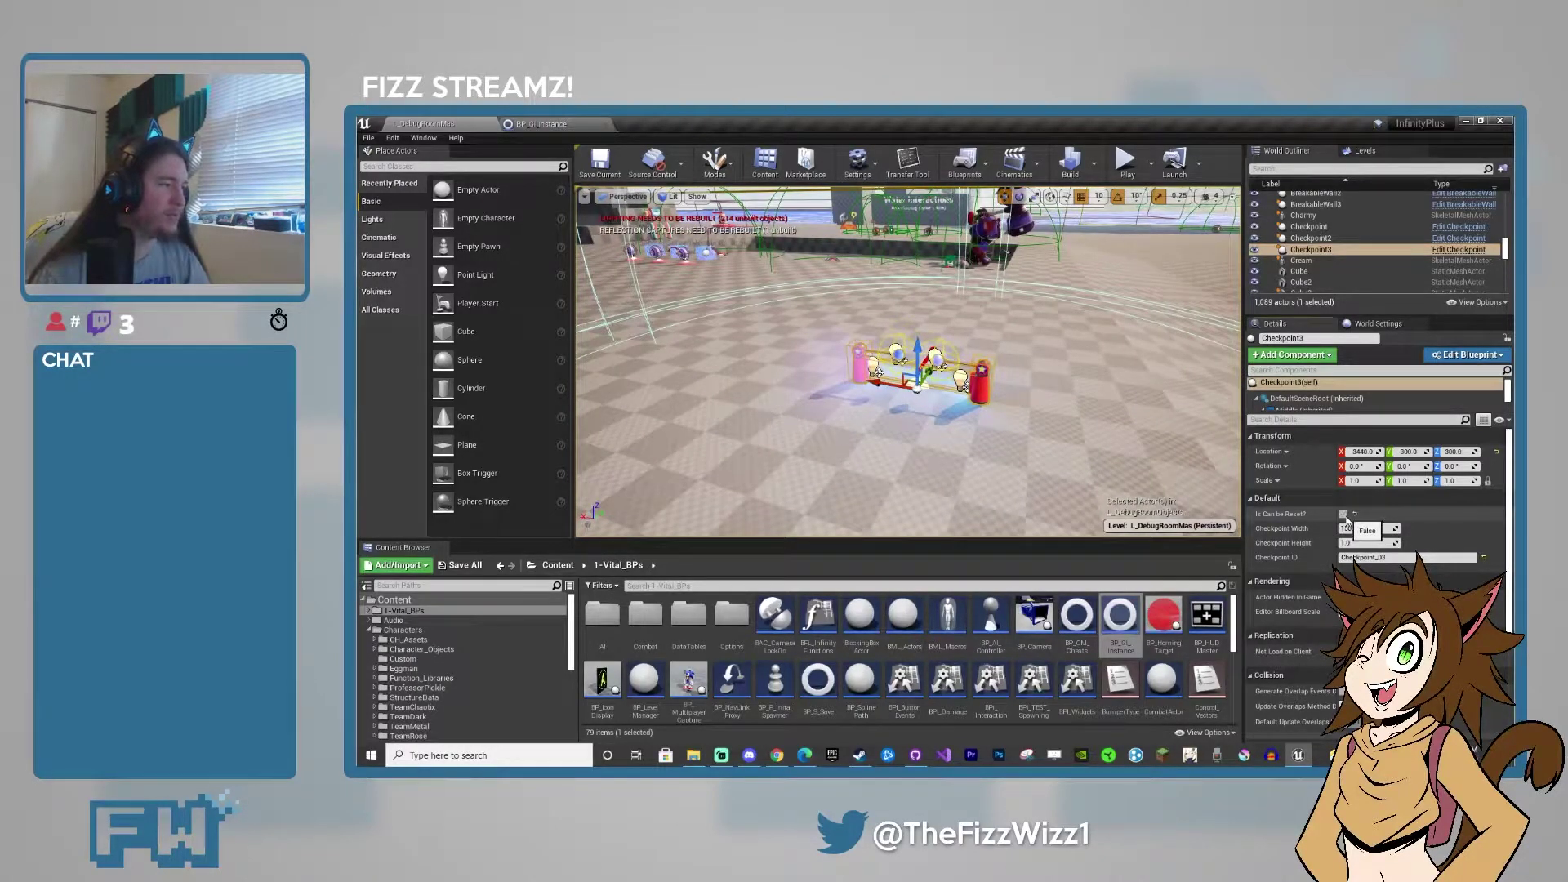
left_click(1126, 163)
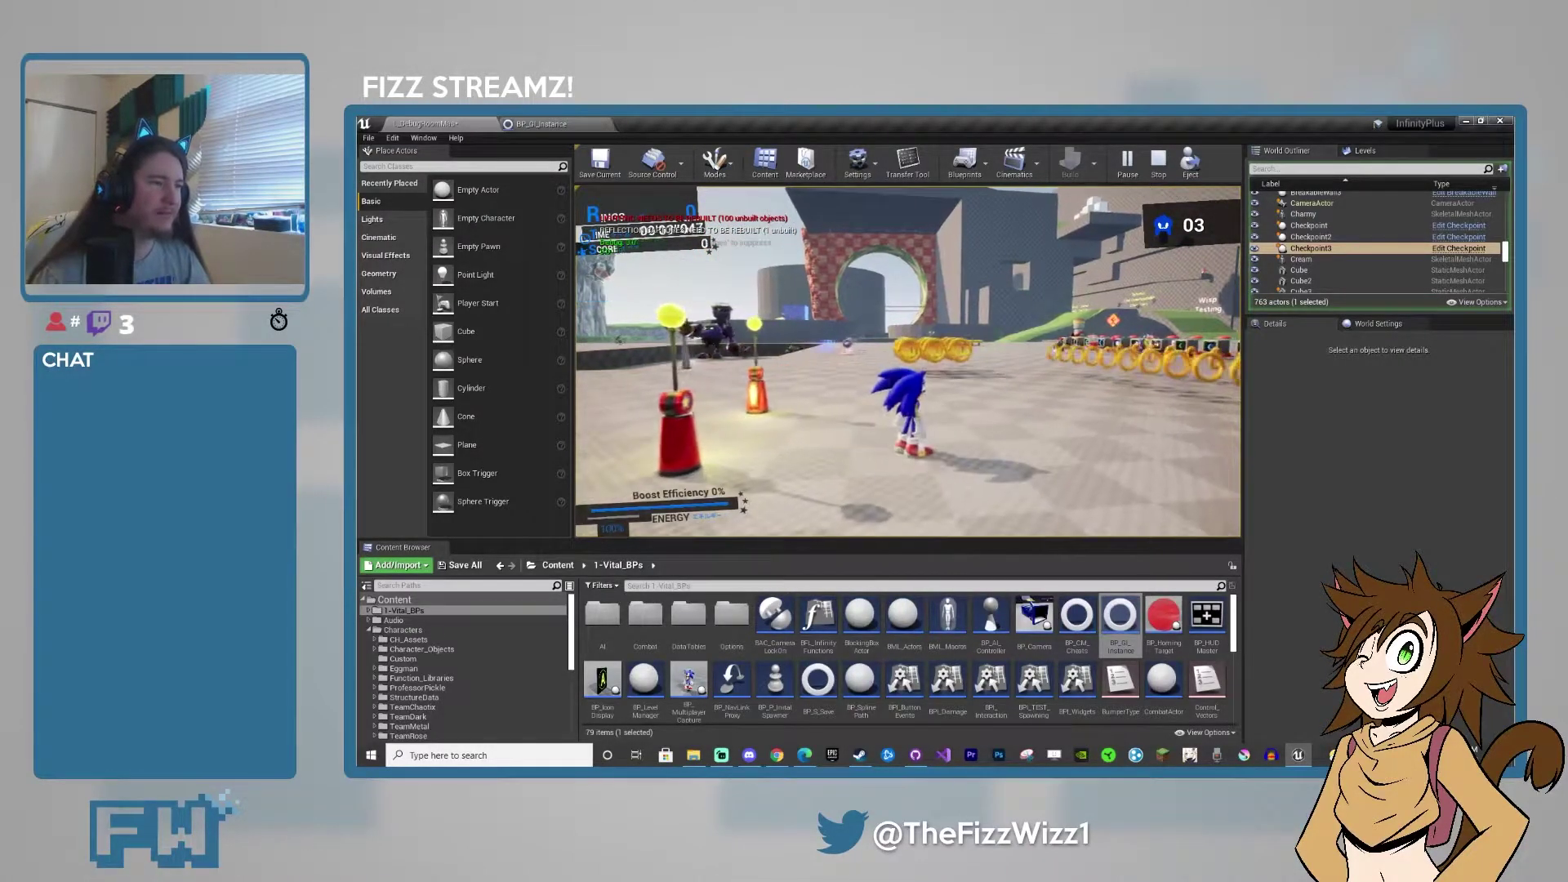
key("Escape")
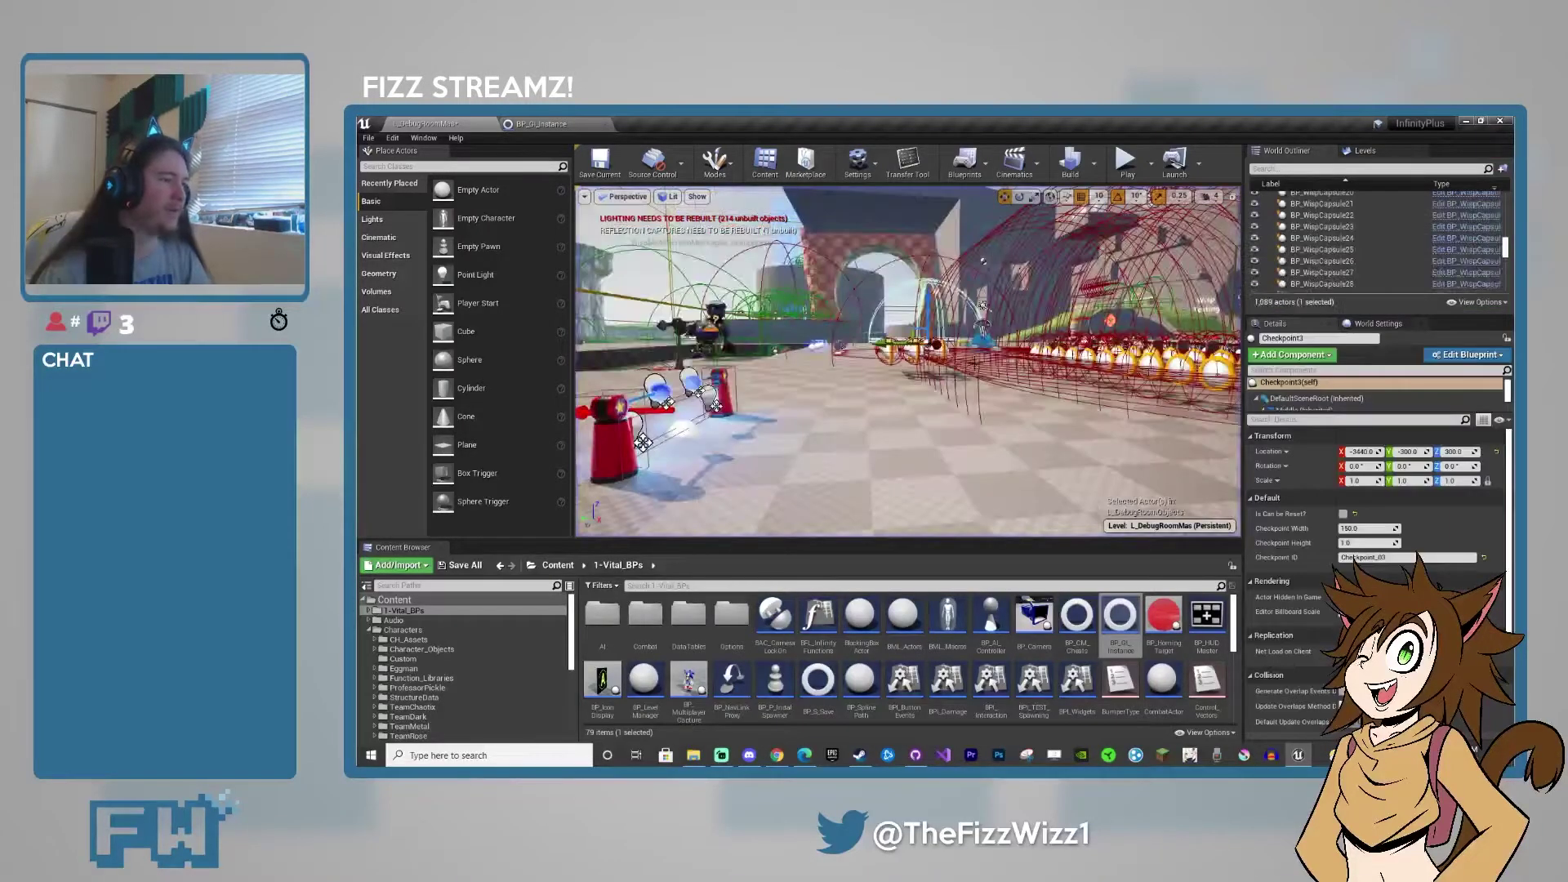
left_click(1343, 514)
Step: Select BP_LevelManager, play-test the level as Sonic around the checkpoint, and stop the session
right_click_drag(1061, 368, 1019, 375)
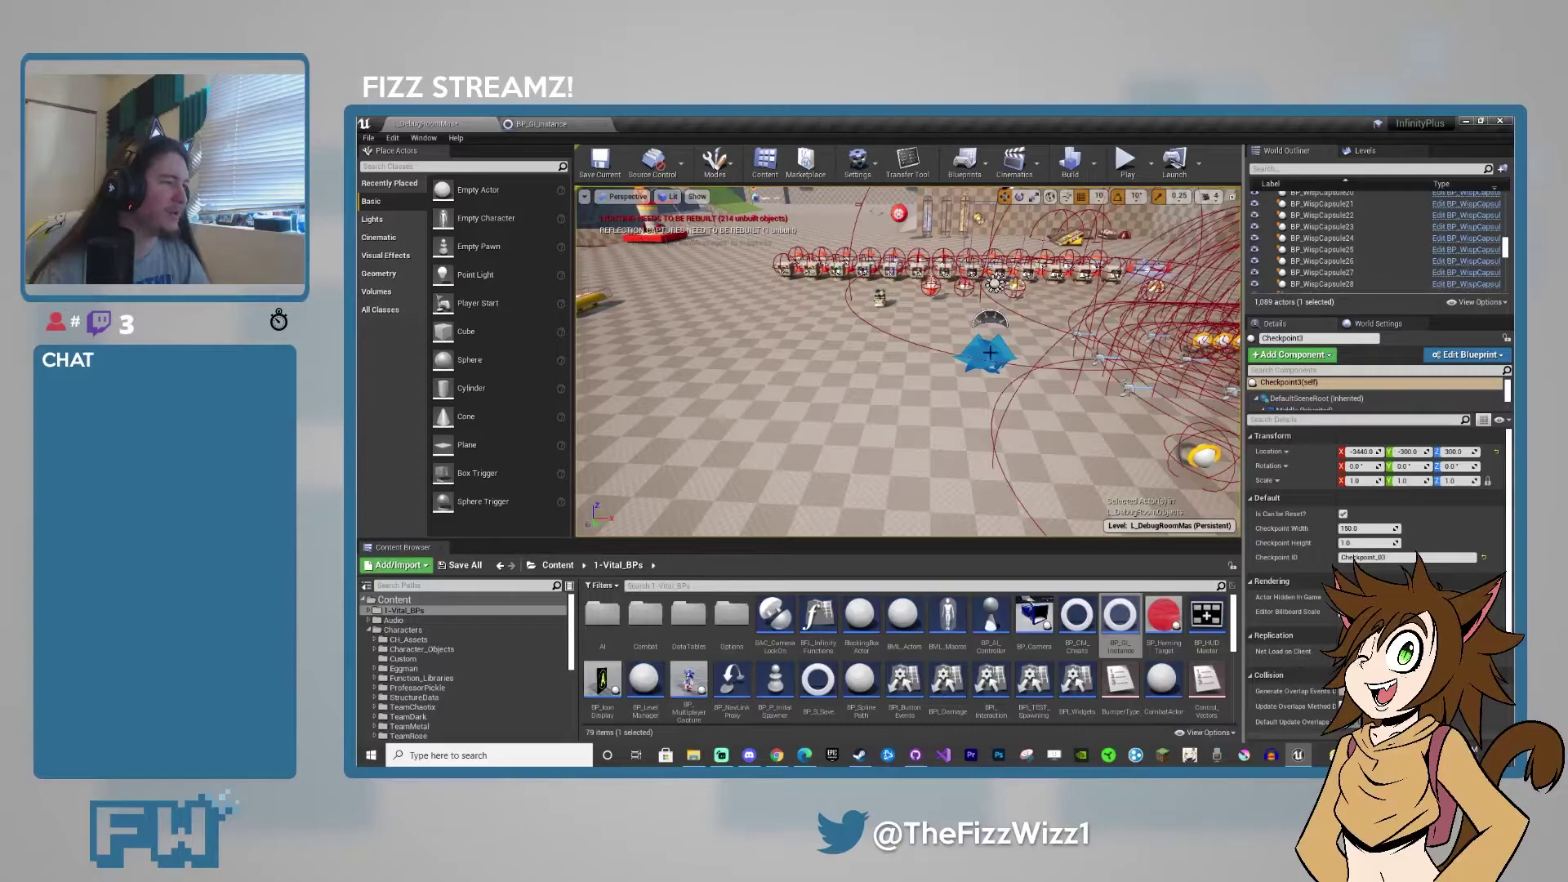
left_click(990, 353)
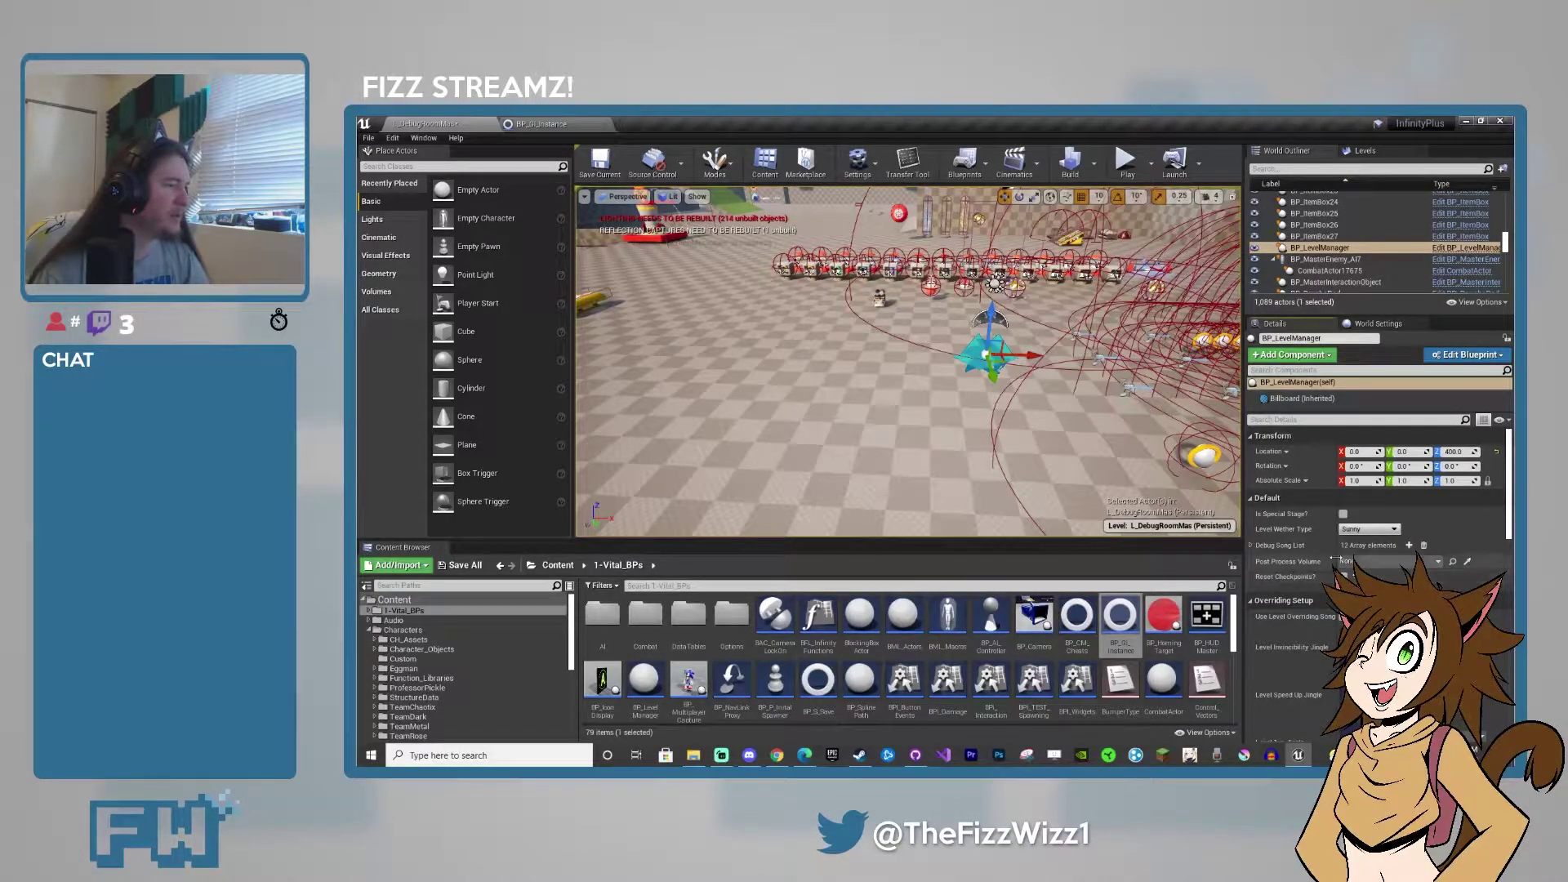
key("alt+p")
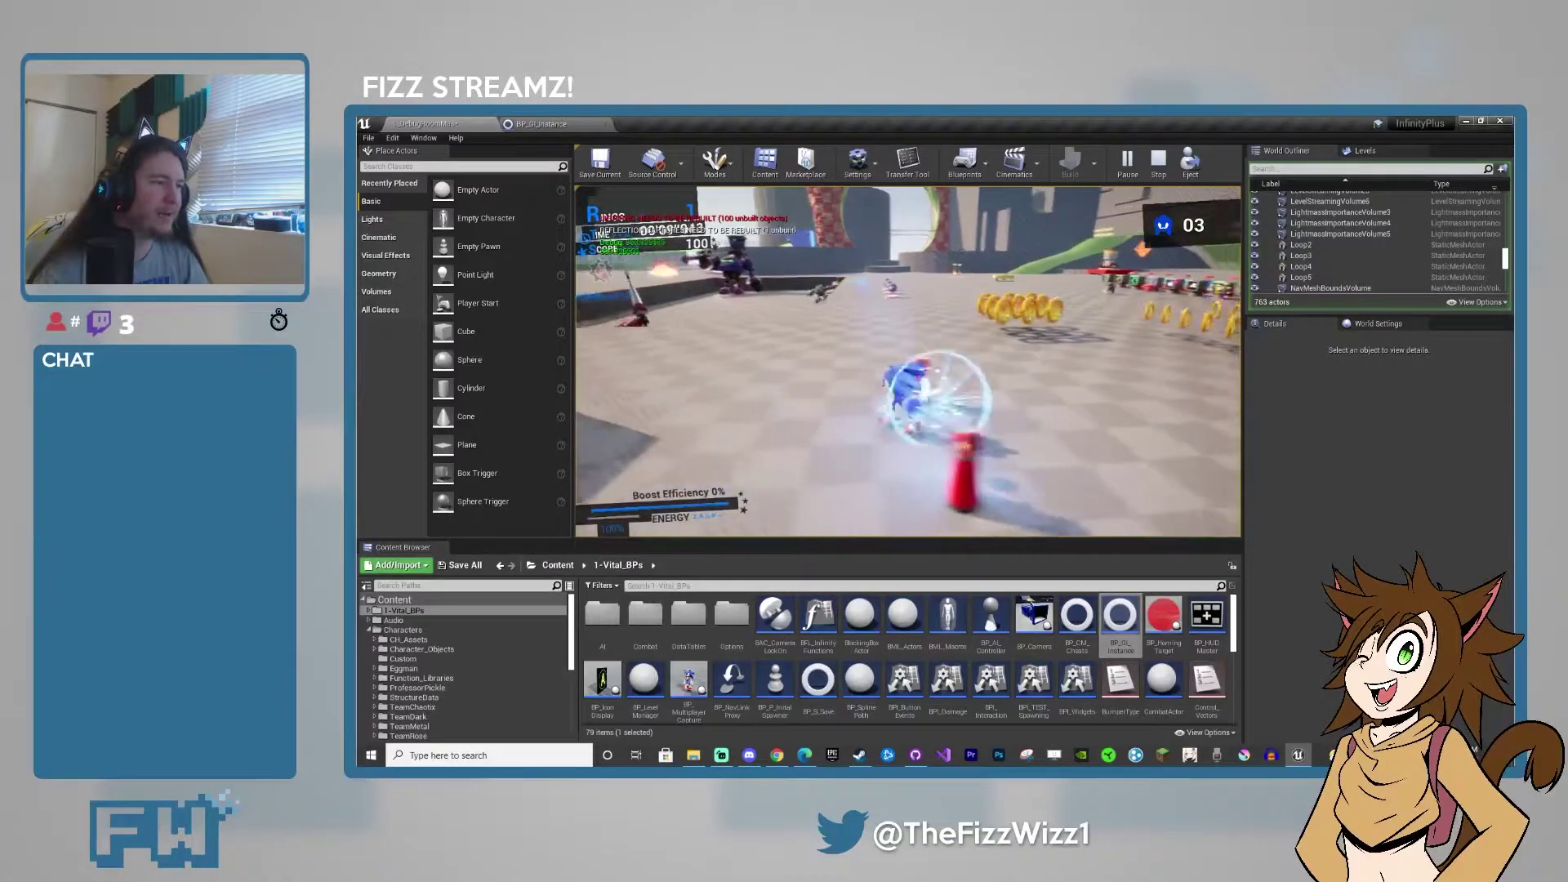
key("Escape")
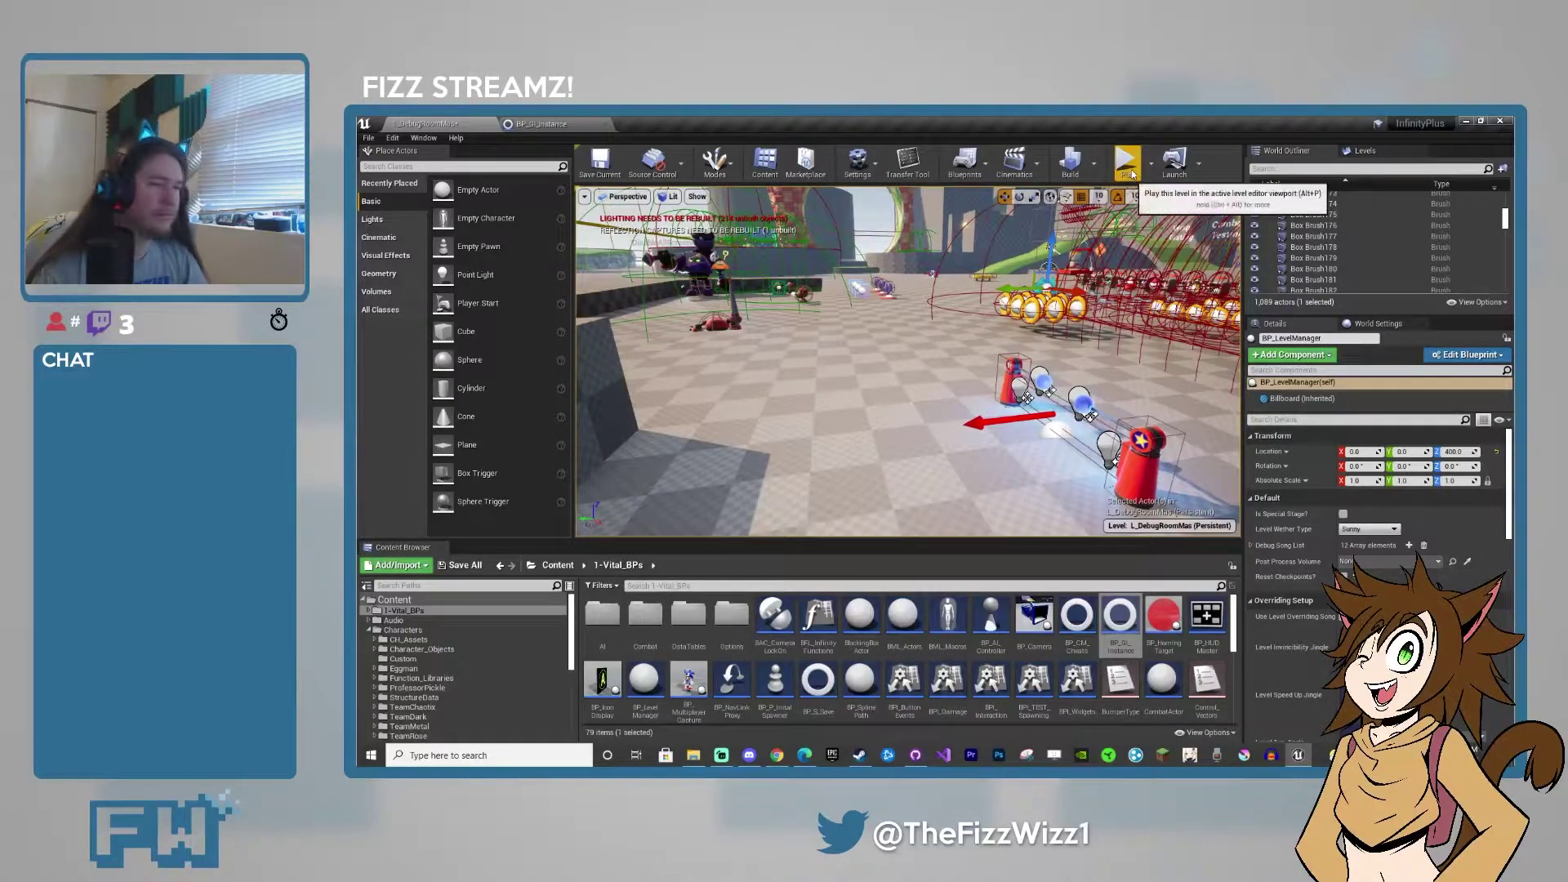
Step: Review BP_LevelManager's Reset Checkpoints? option and its Overriding Setup settings
scroll(1324, 578, "down", 3)
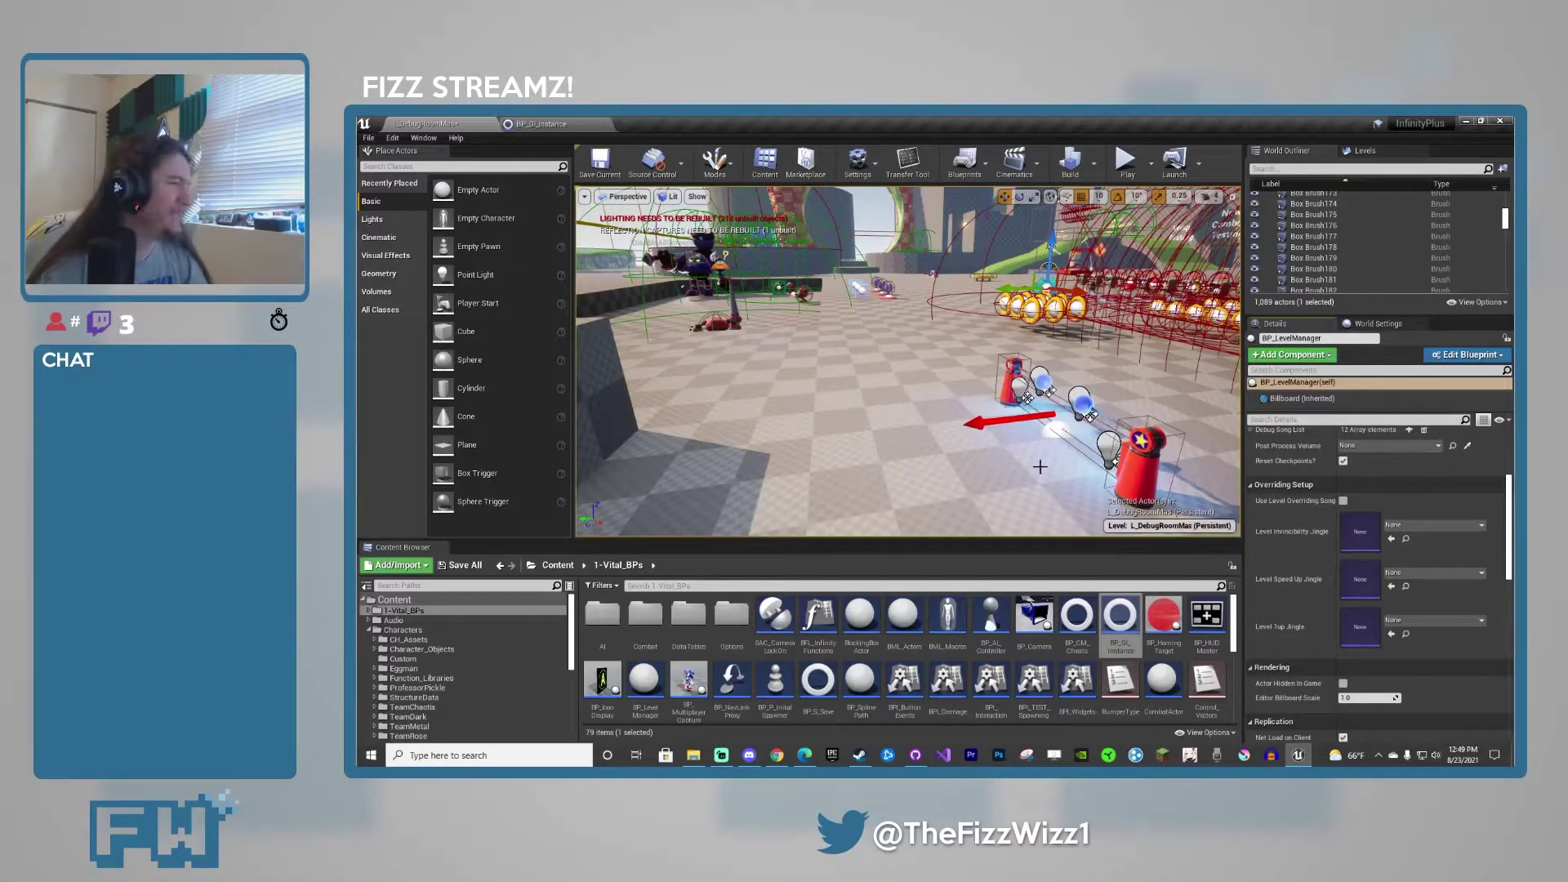
right_click_drag(1083, 465, 1045, 470)
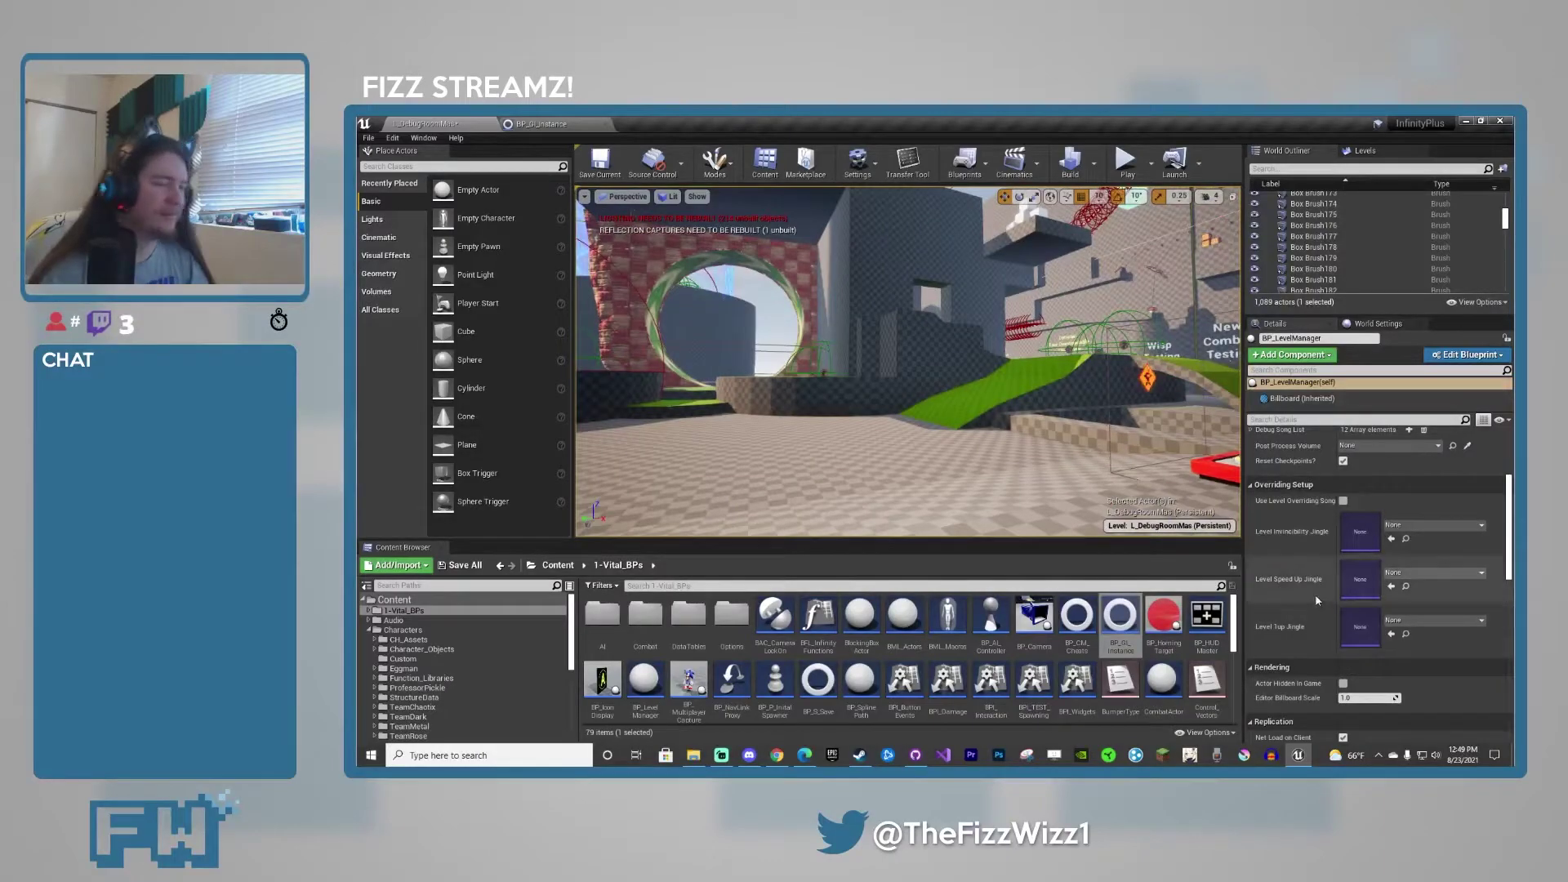
scroll(1330, 597, "up", 5)
right_click_drag(907, 367, 897, 373)
Step: Play-test the debug room full screen as Sonic and cycle the wisp cheat to the green wisp
right_click_drag(1101, 460, 1061, 452)
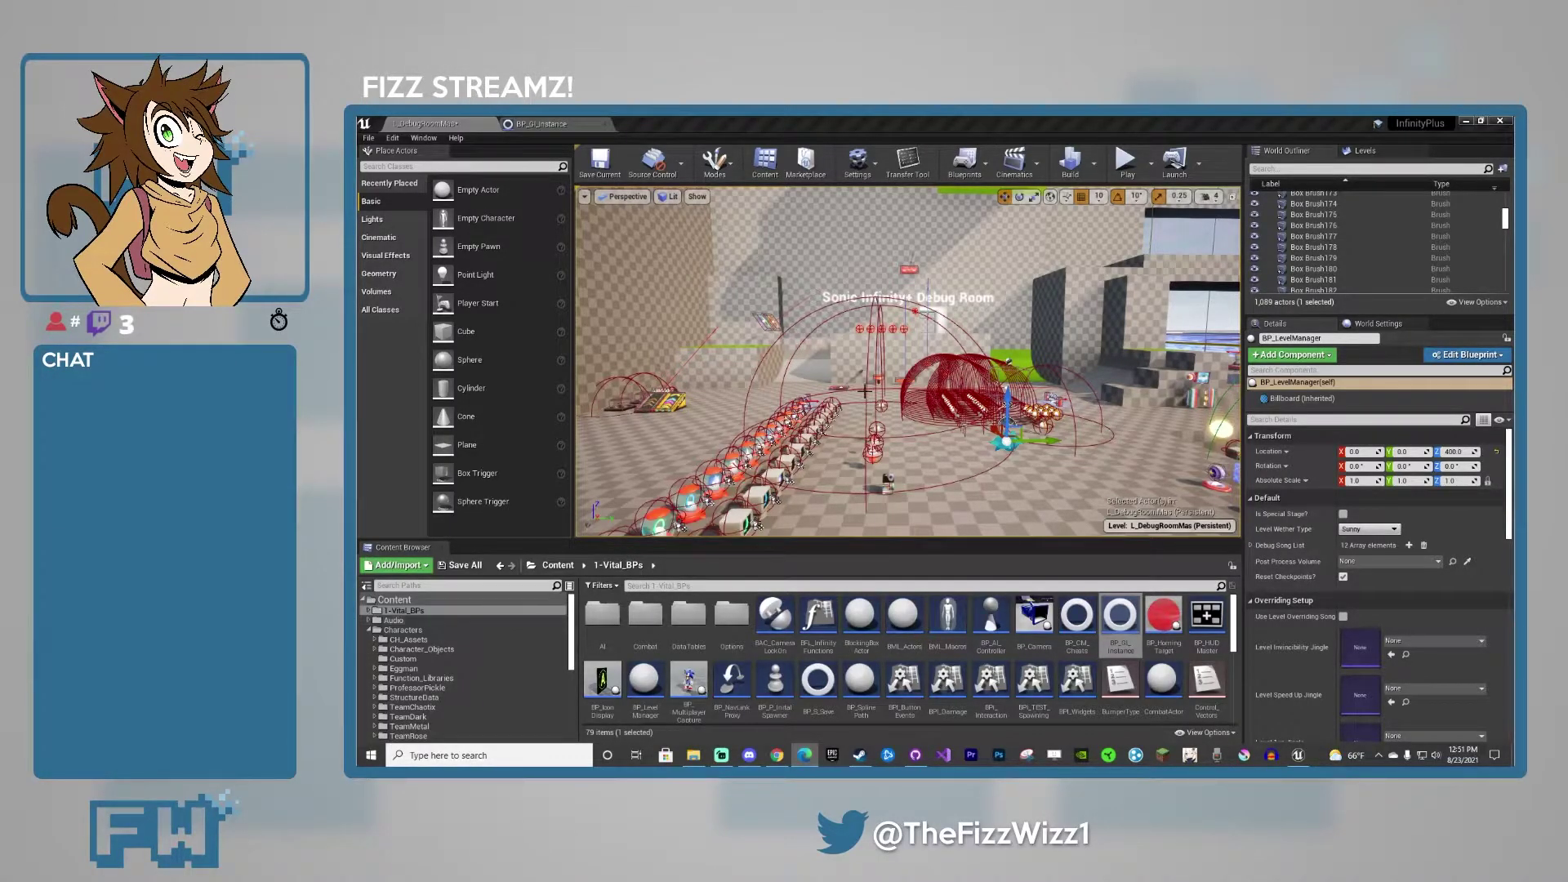
right_click_drag(1065, 400, 998, 401)
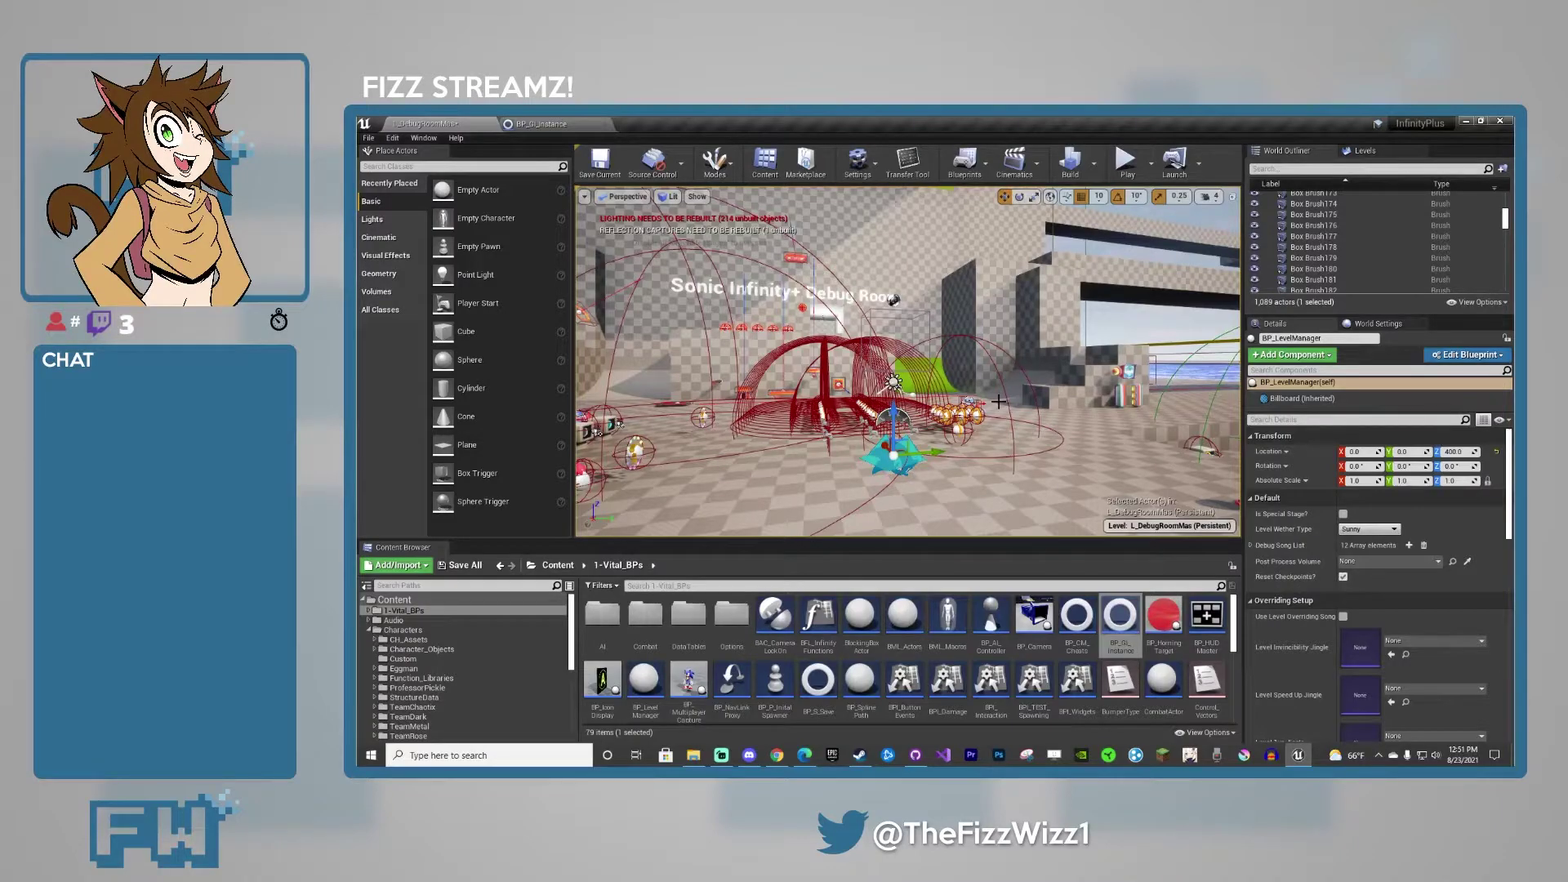
key("alt+p")
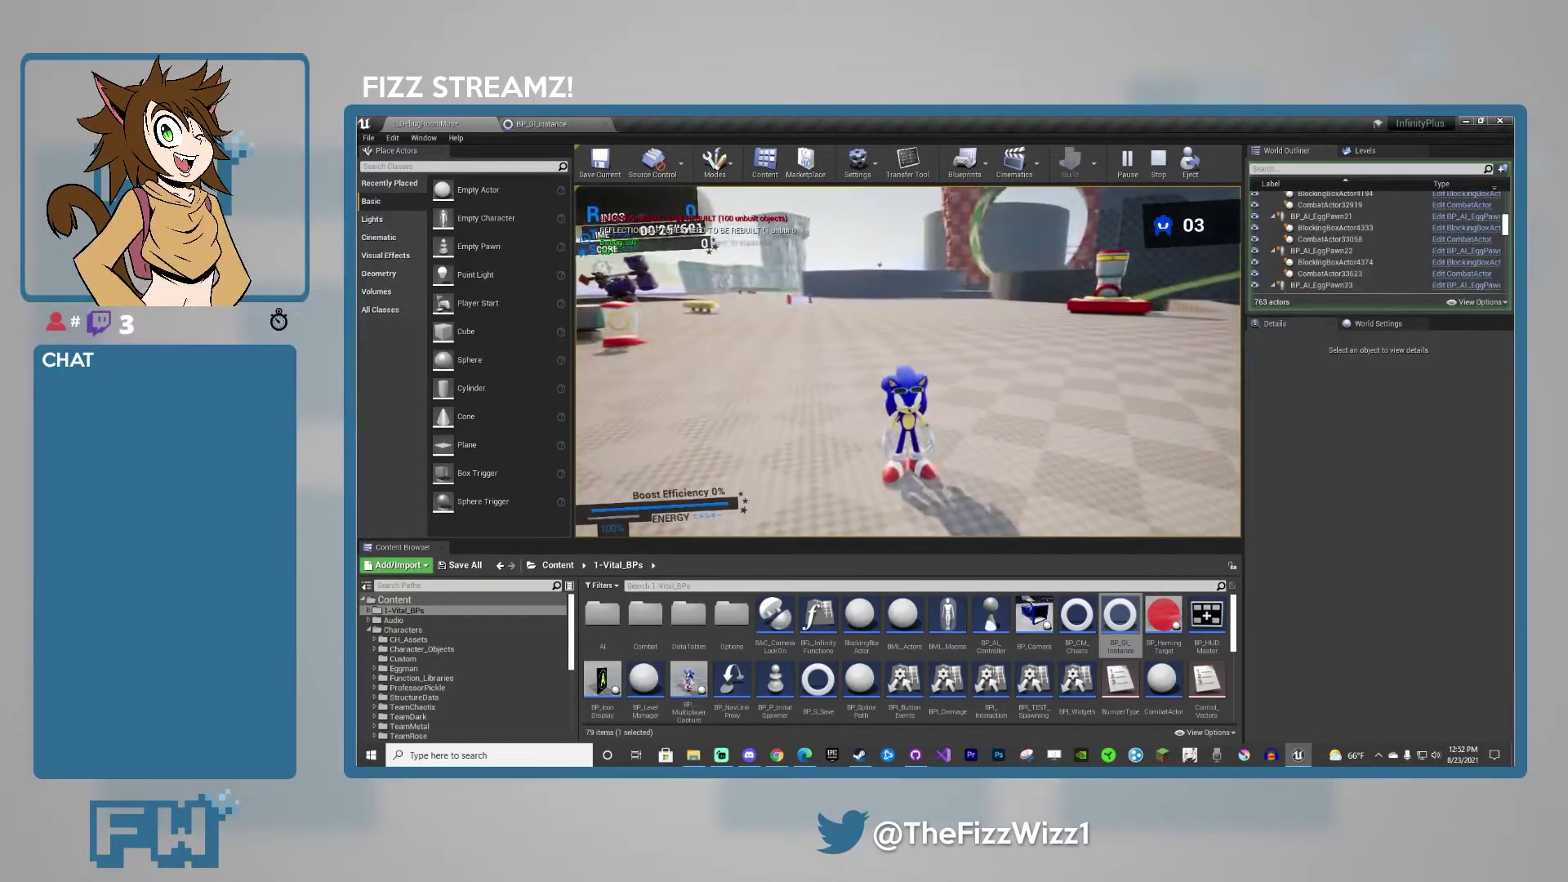
key("F11")
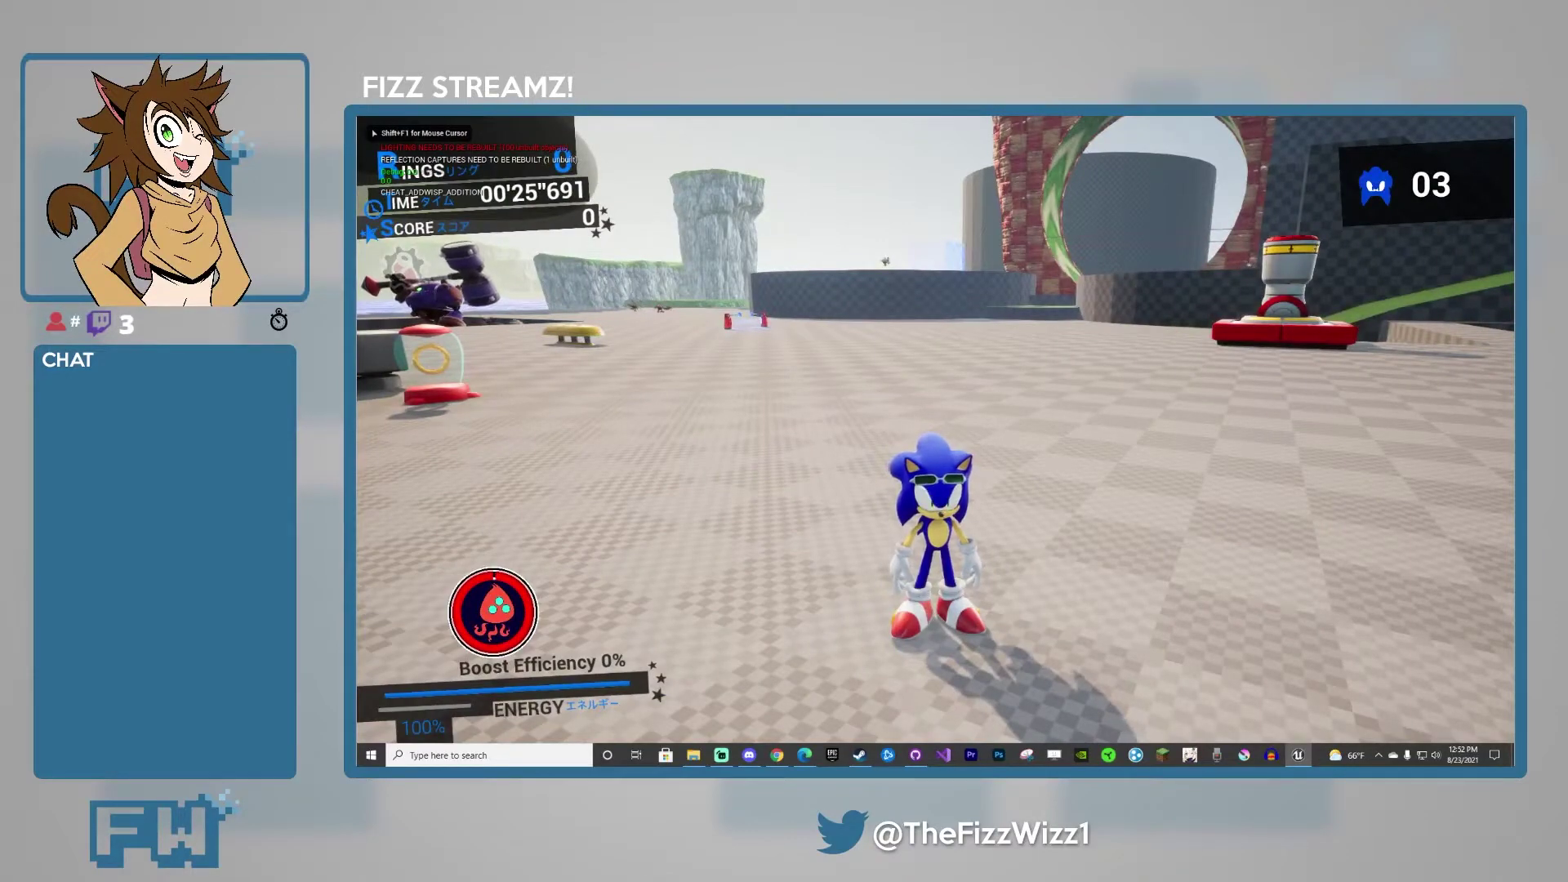
key("KP_Add")
key("KP_Add")
key("KP_Add")
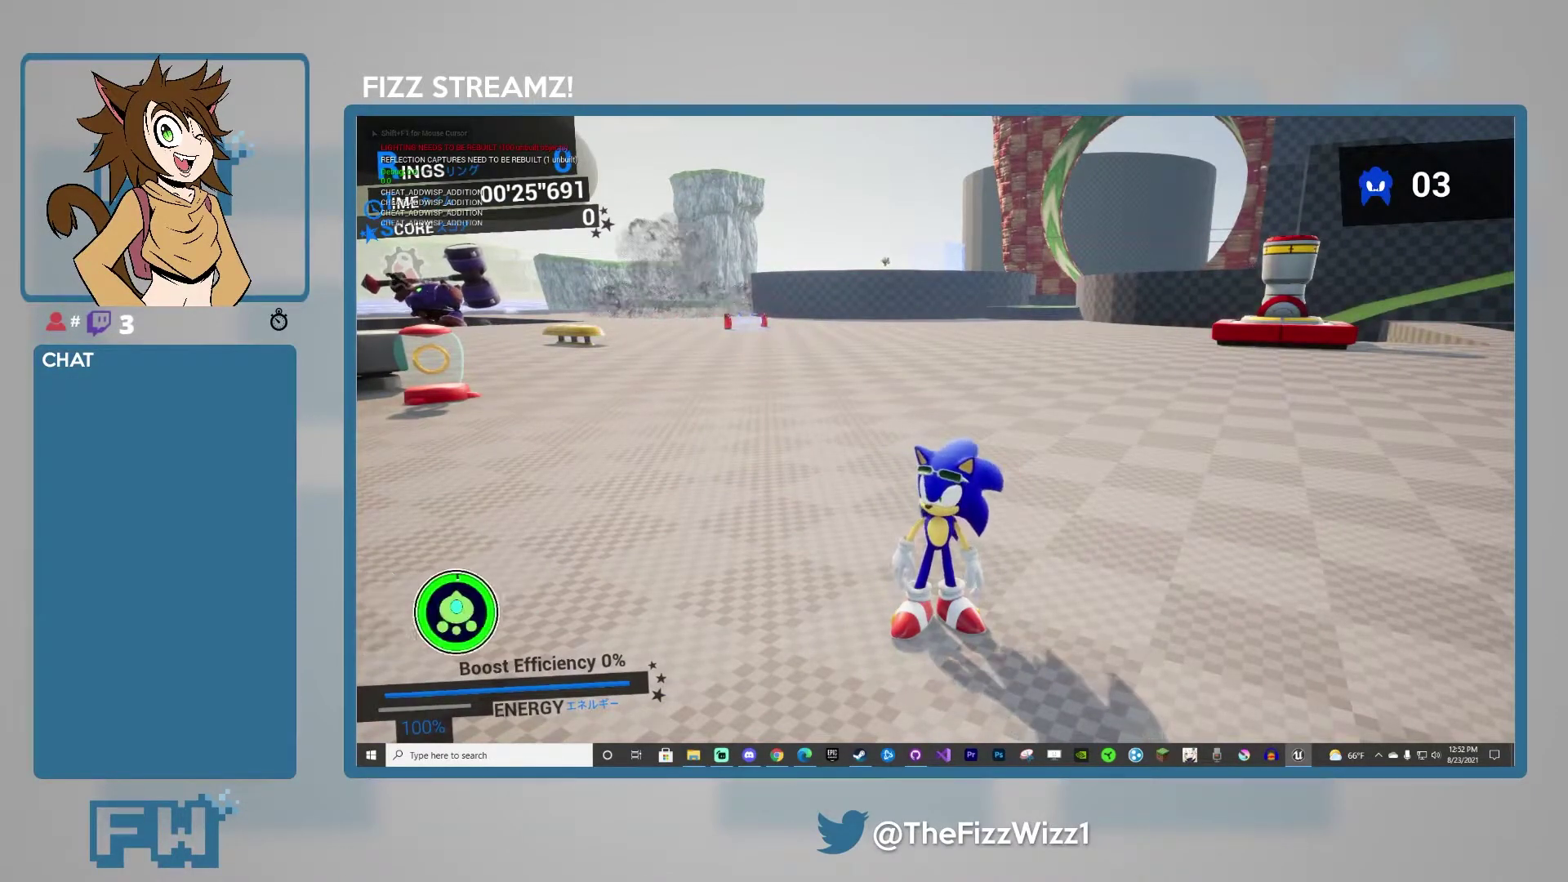
Step: Run and boost Sonic across the floor while cycling the wisp cheat to the orange rocket wisp
key("w")
key("KP_Add")
key("KP_Add")
key("KP_Add")
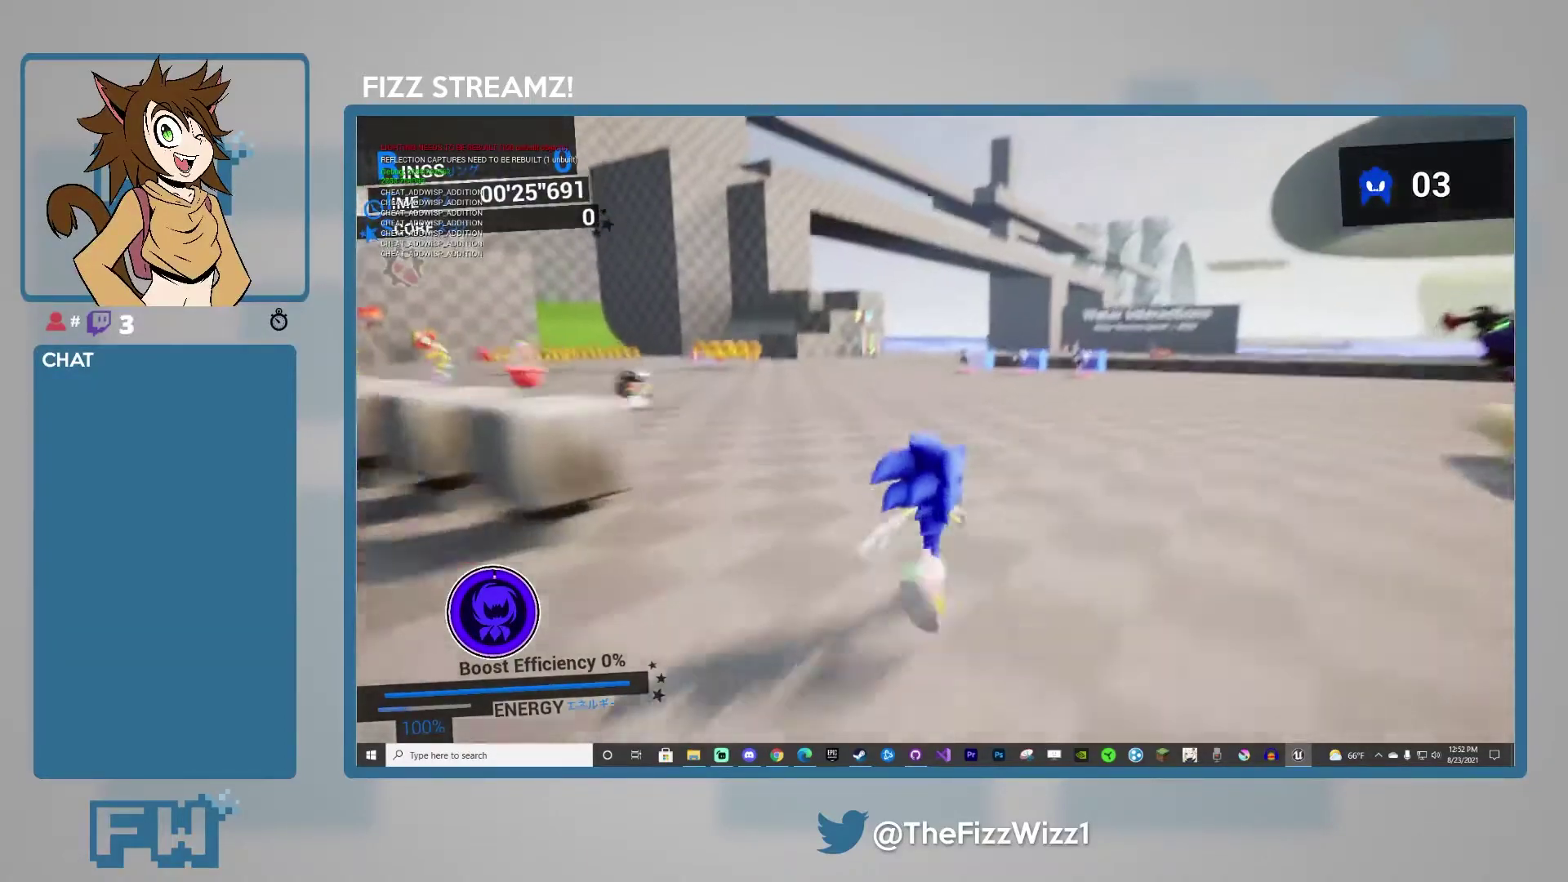
key("KP_Add")
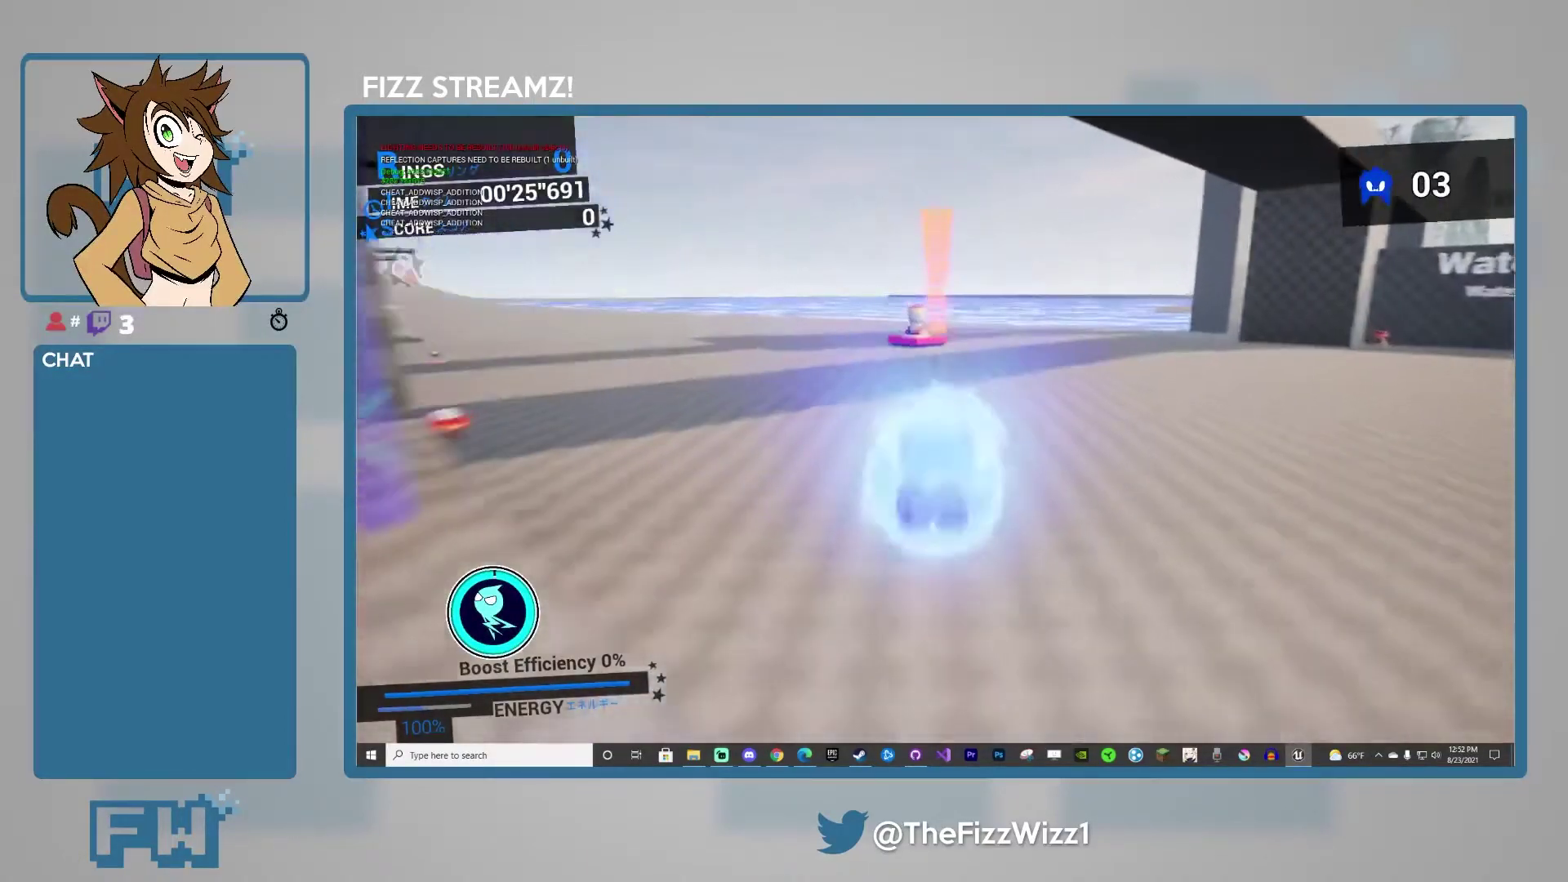
key("KP_Add")
key("KP_Add")
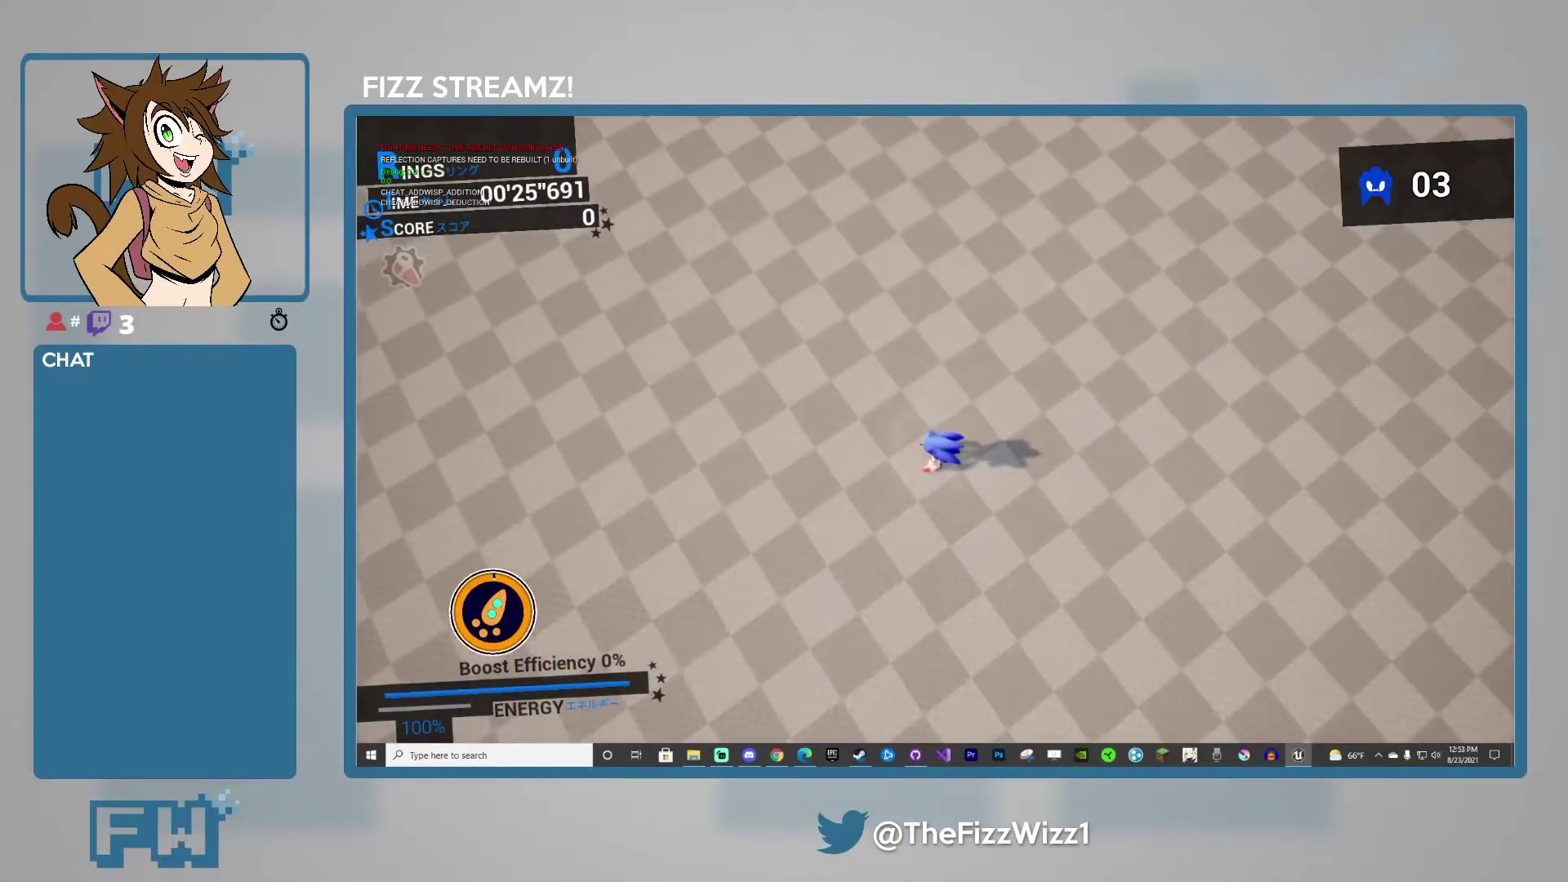
Step: Try out Sonic in the air above the open floor and cycle the wisp cheat to the purple fanged wisp
key("space")
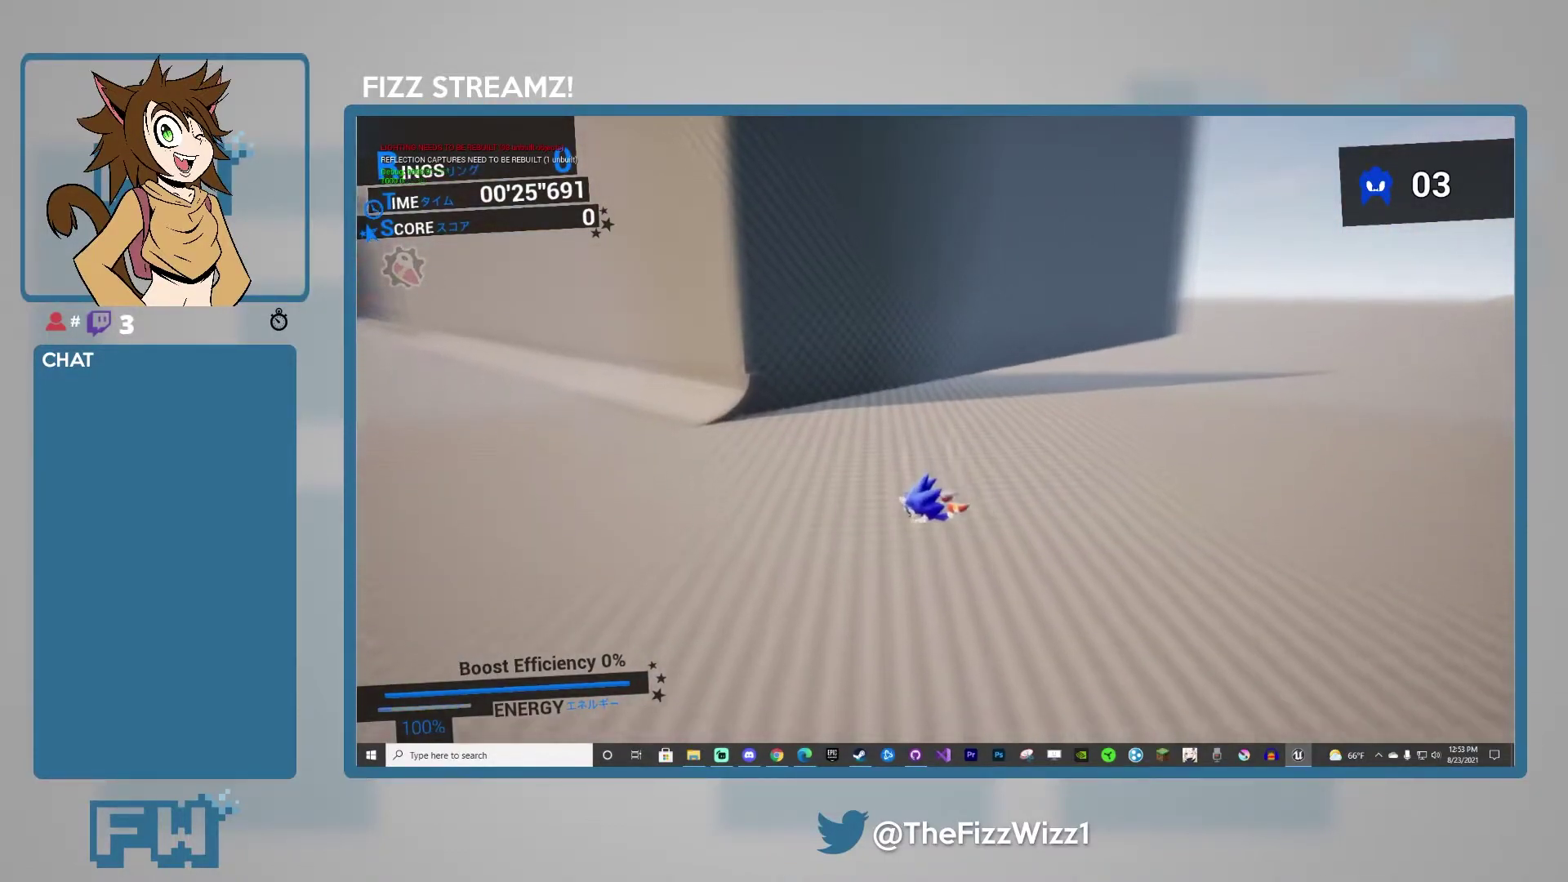
key("1")
key("1")
key("1")
key("2")
key("2")
key("2")
key("2")
key("2")
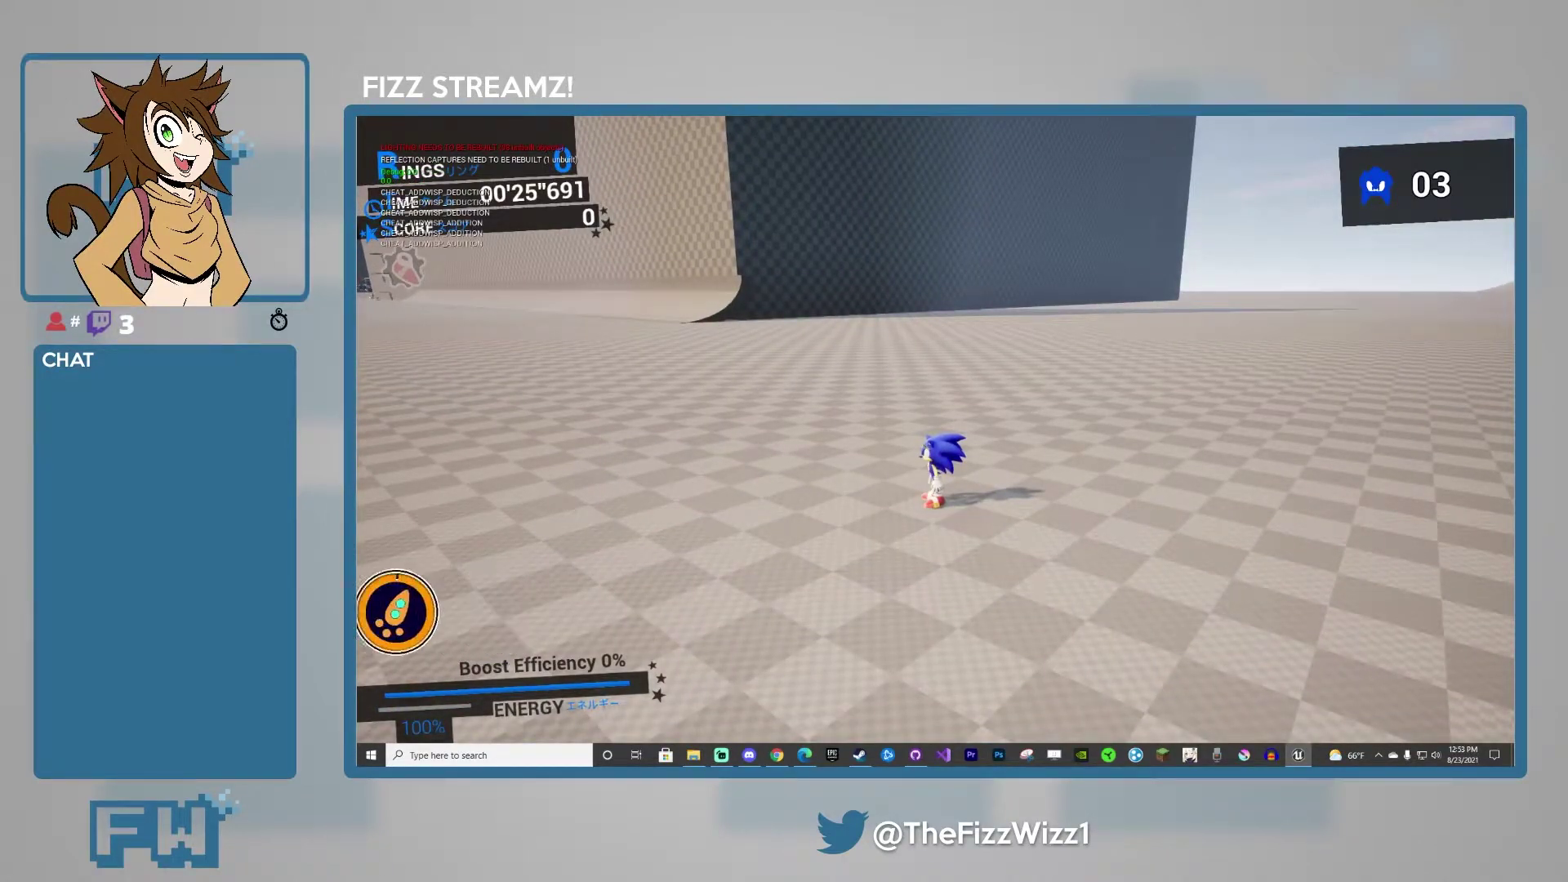
key("1")
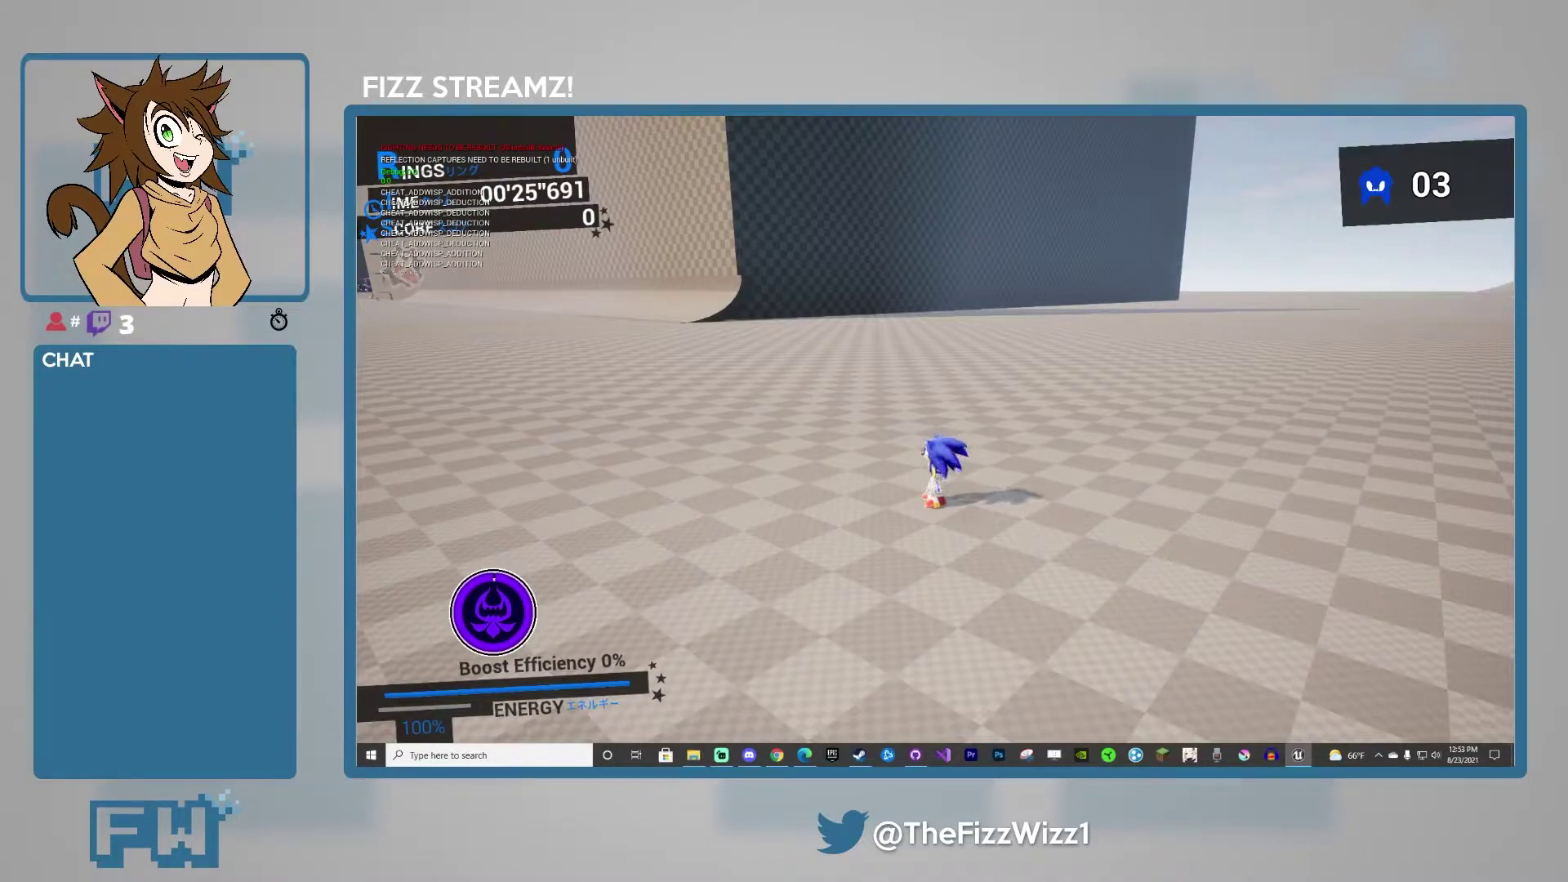
Step: Boost forward, activate the purple wisp, and steer the transformed creature around the area beside the tall wall
key("w")
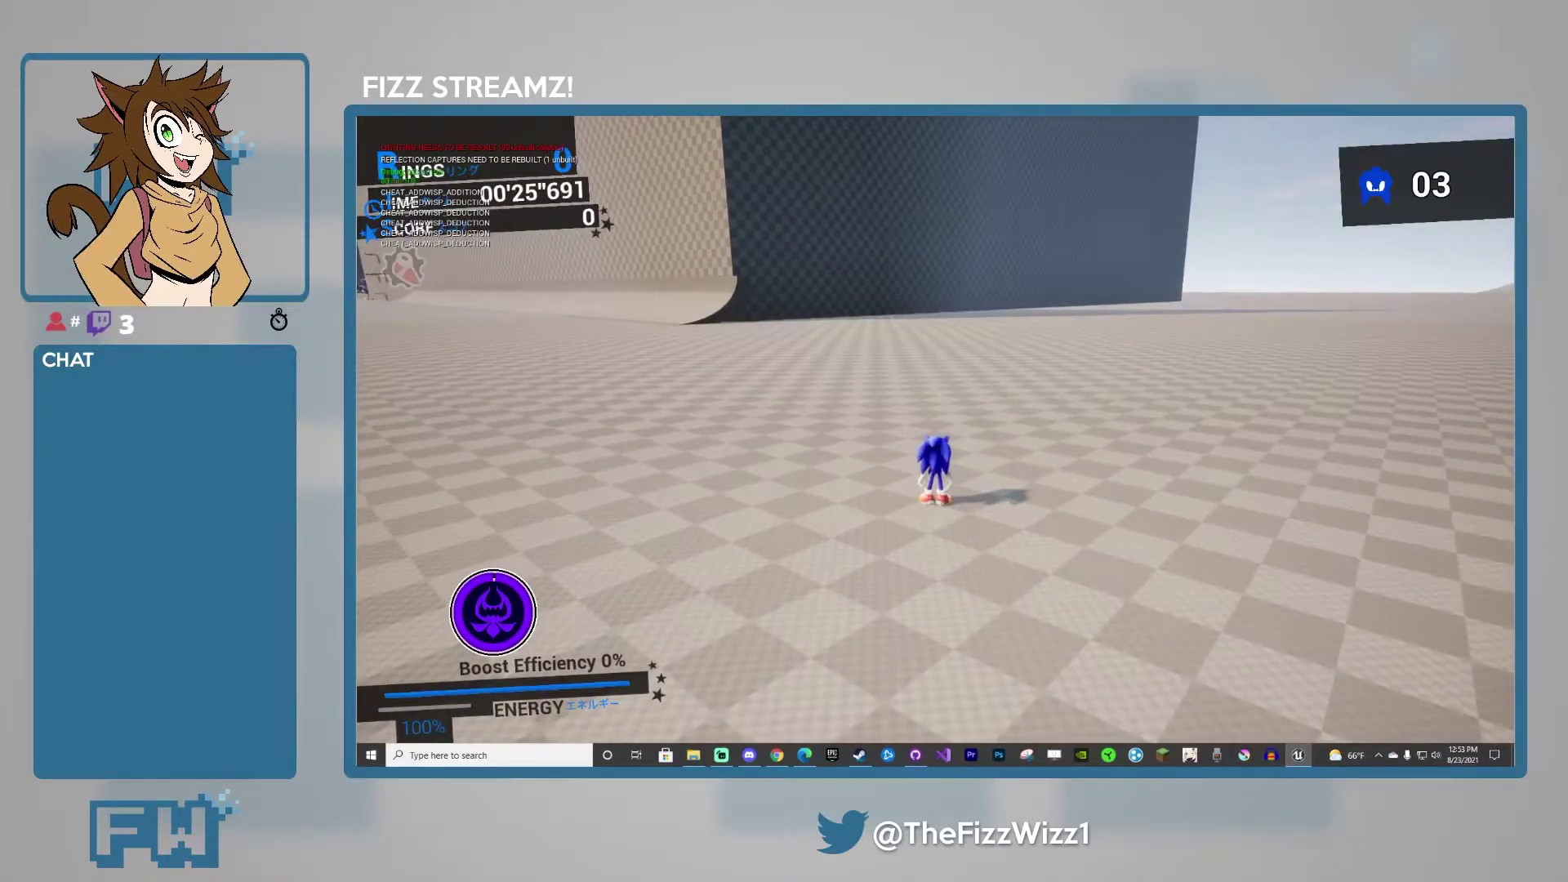
key("w")
key("e")
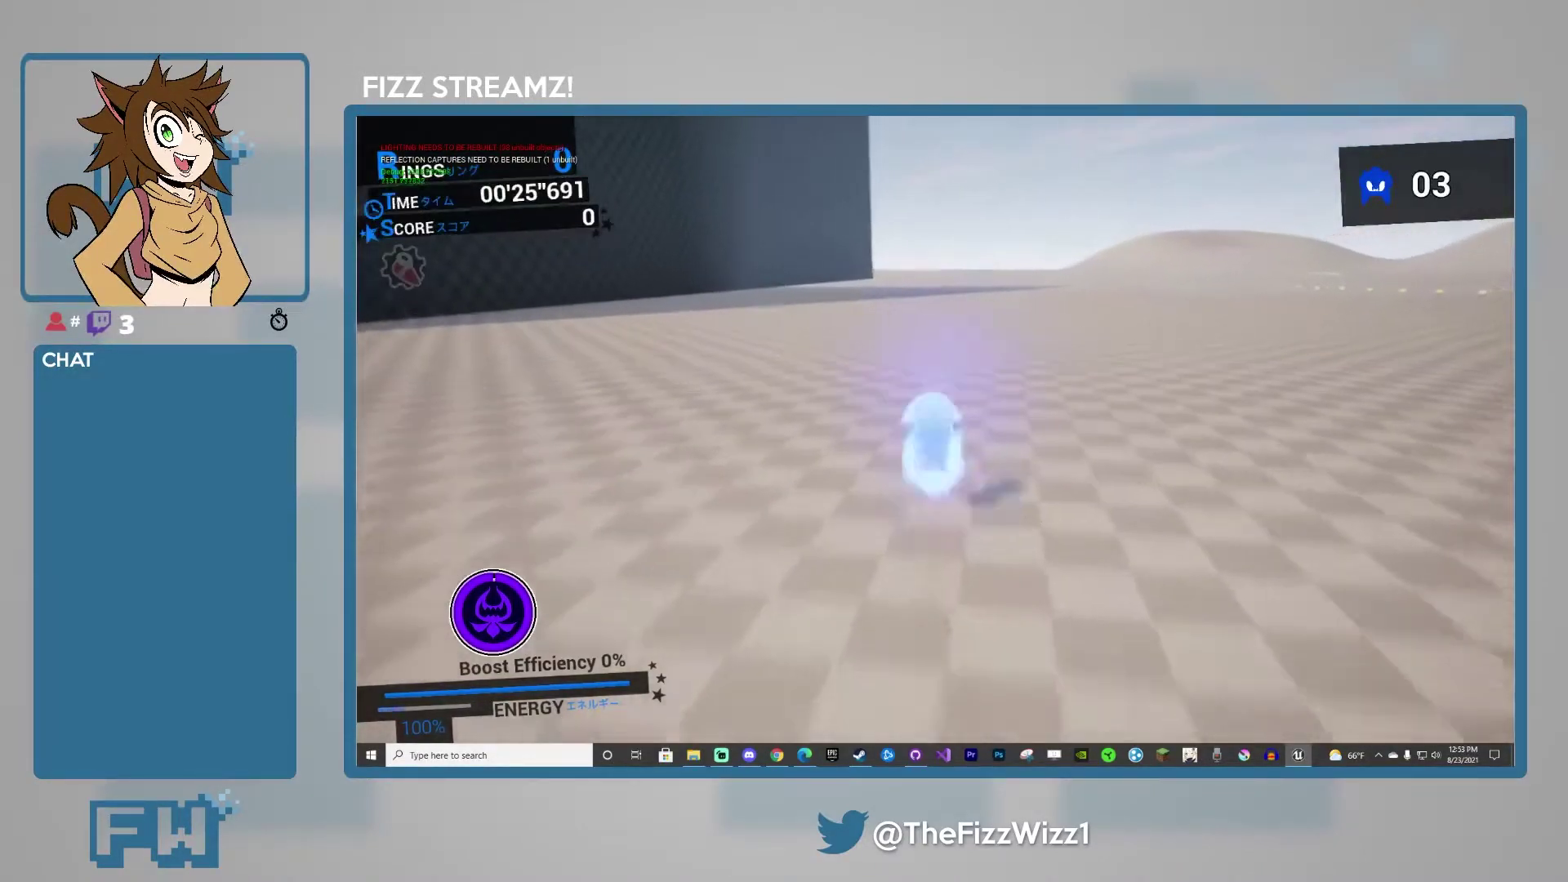
key("d")
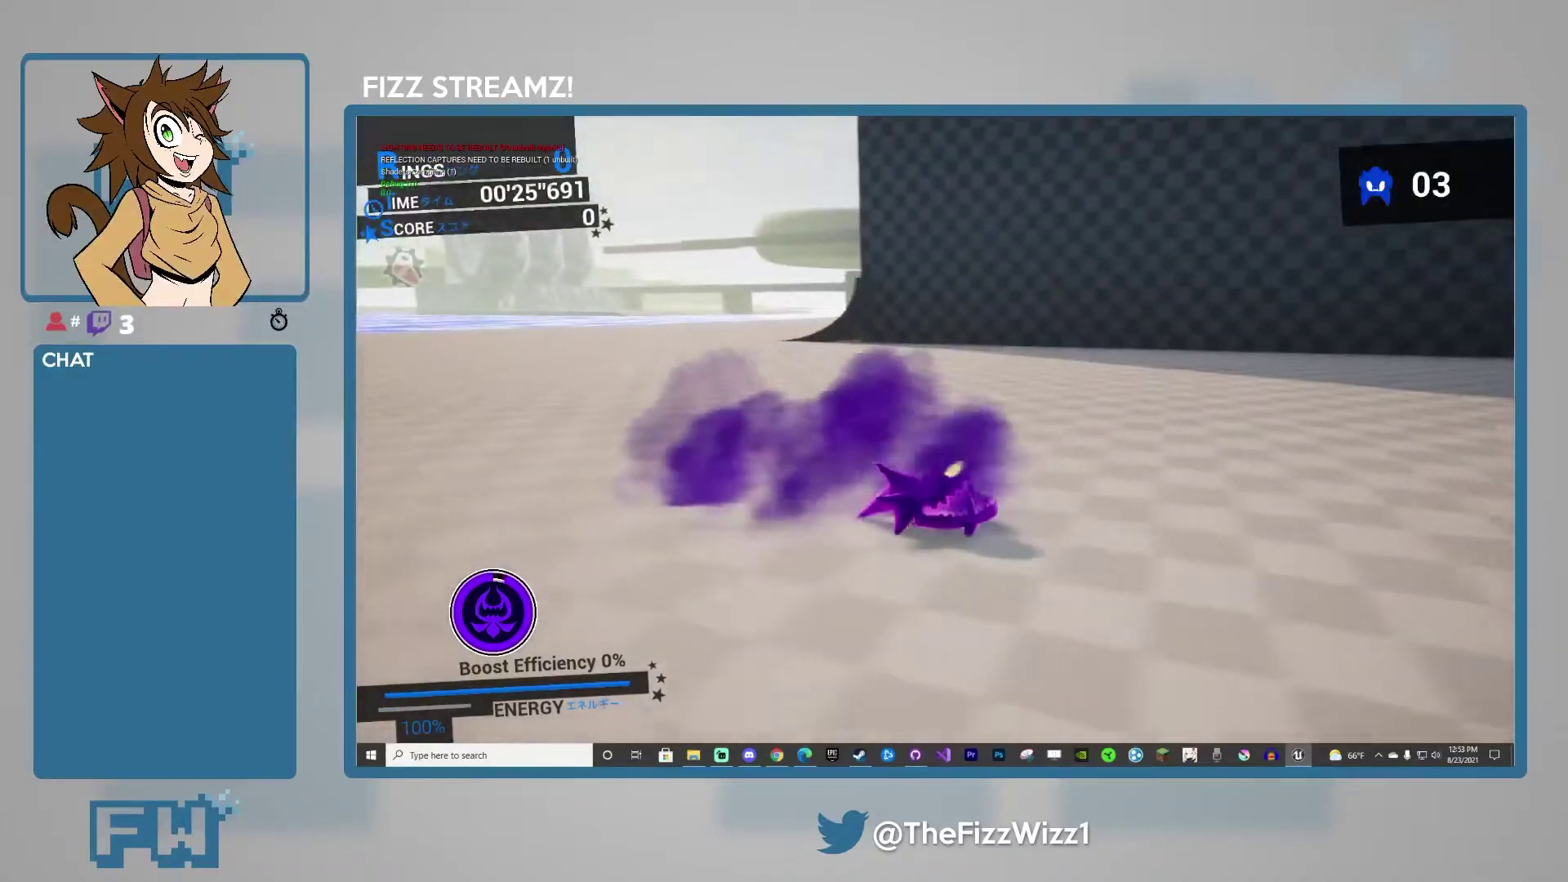
key("a")
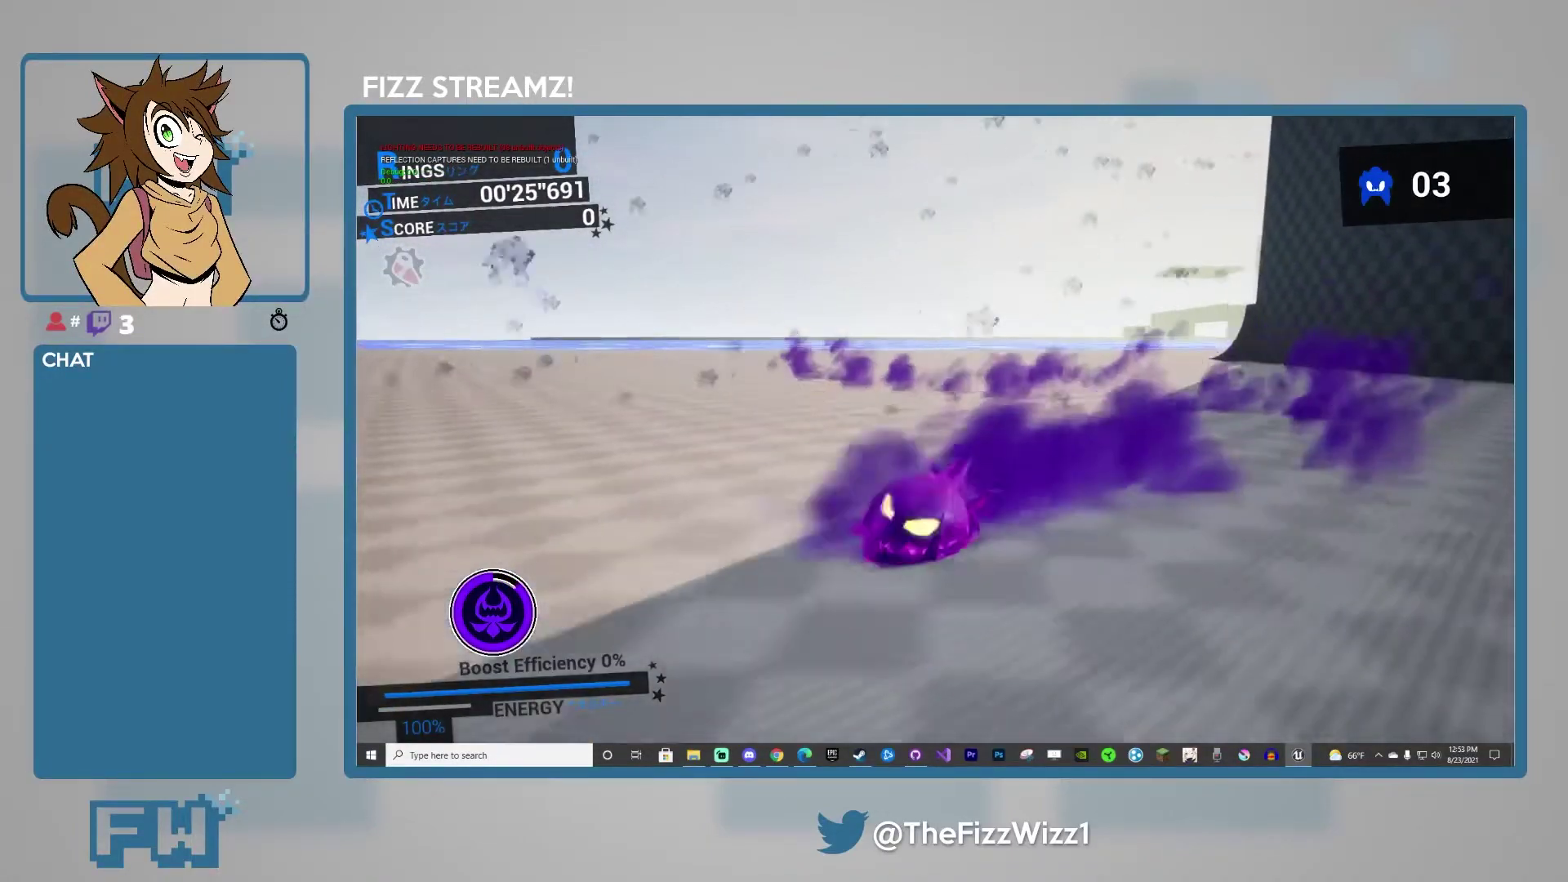
key("s")
key("d")
key("s")
key("a")
key("w")
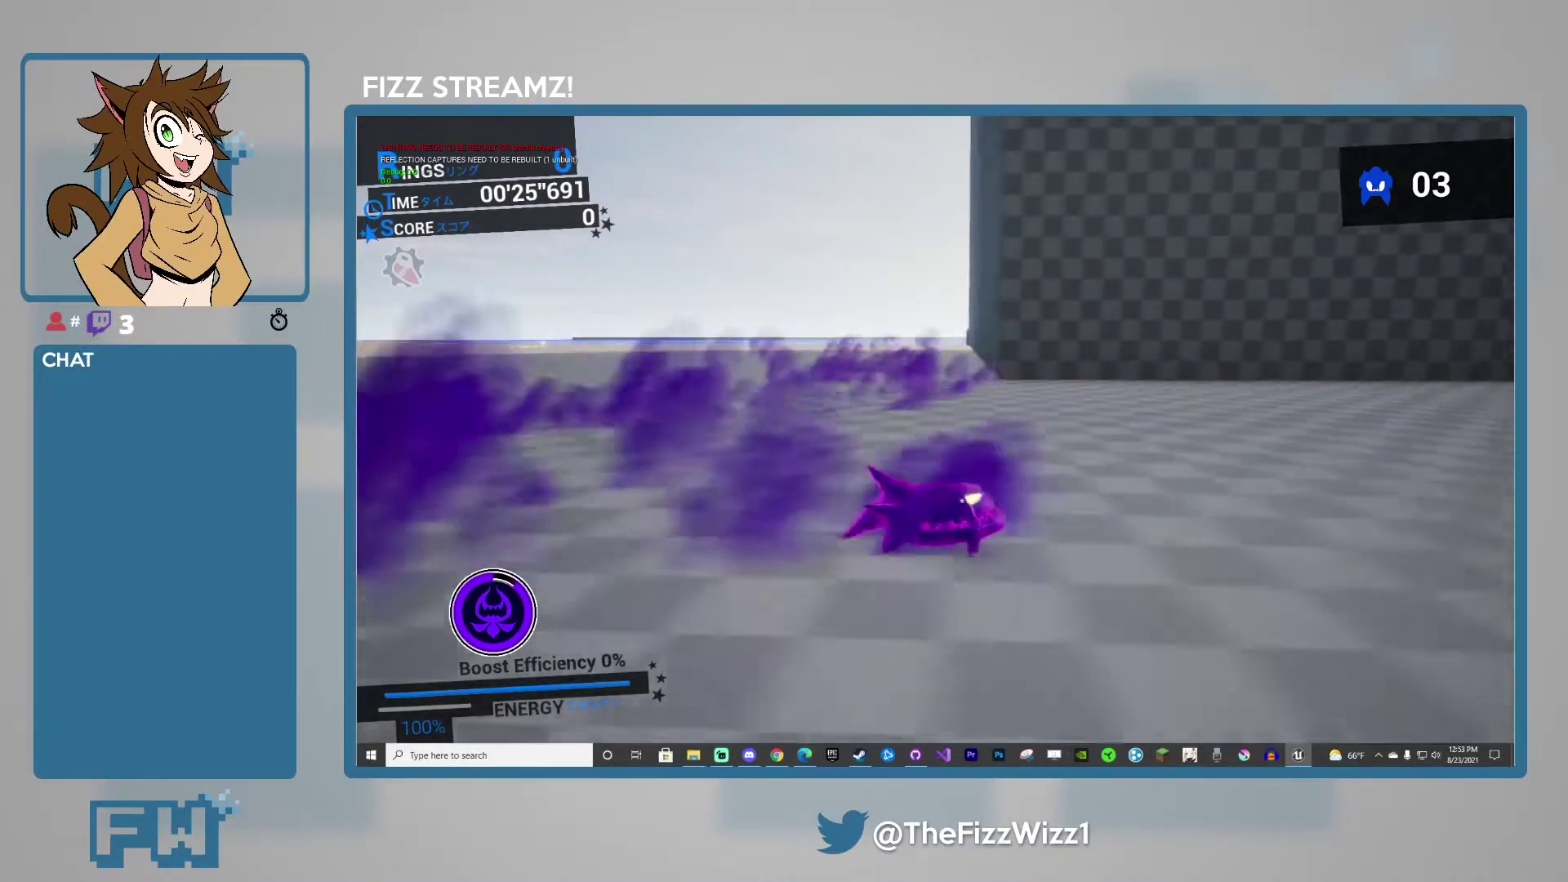
key("a")
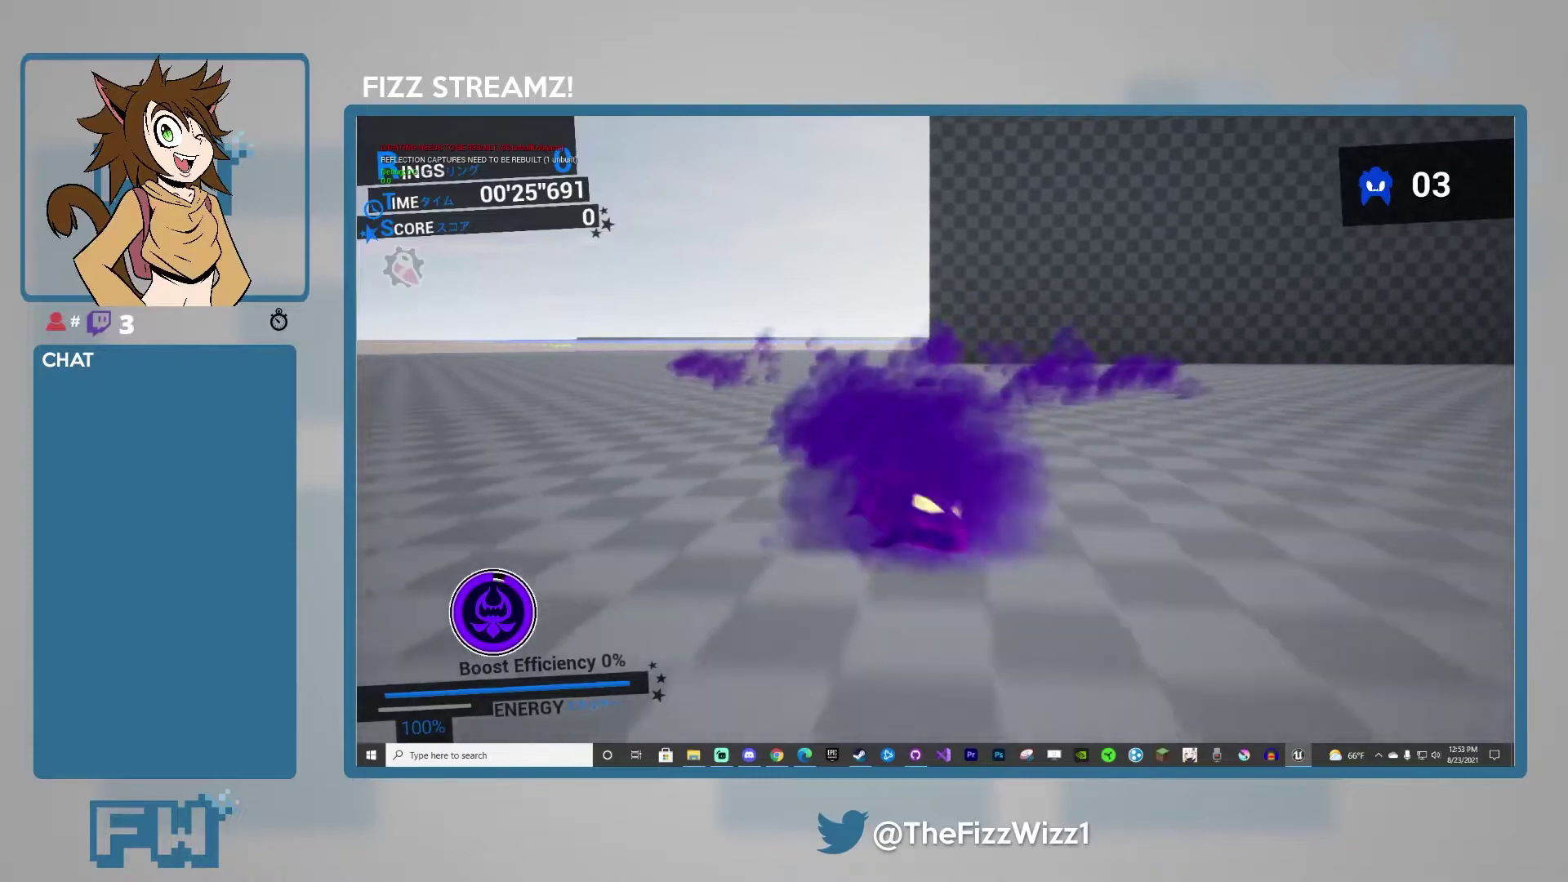
Step: Cycle the wisp cheat to the violet wisp, activate it, and steer the dark orb along the wall
key("1")
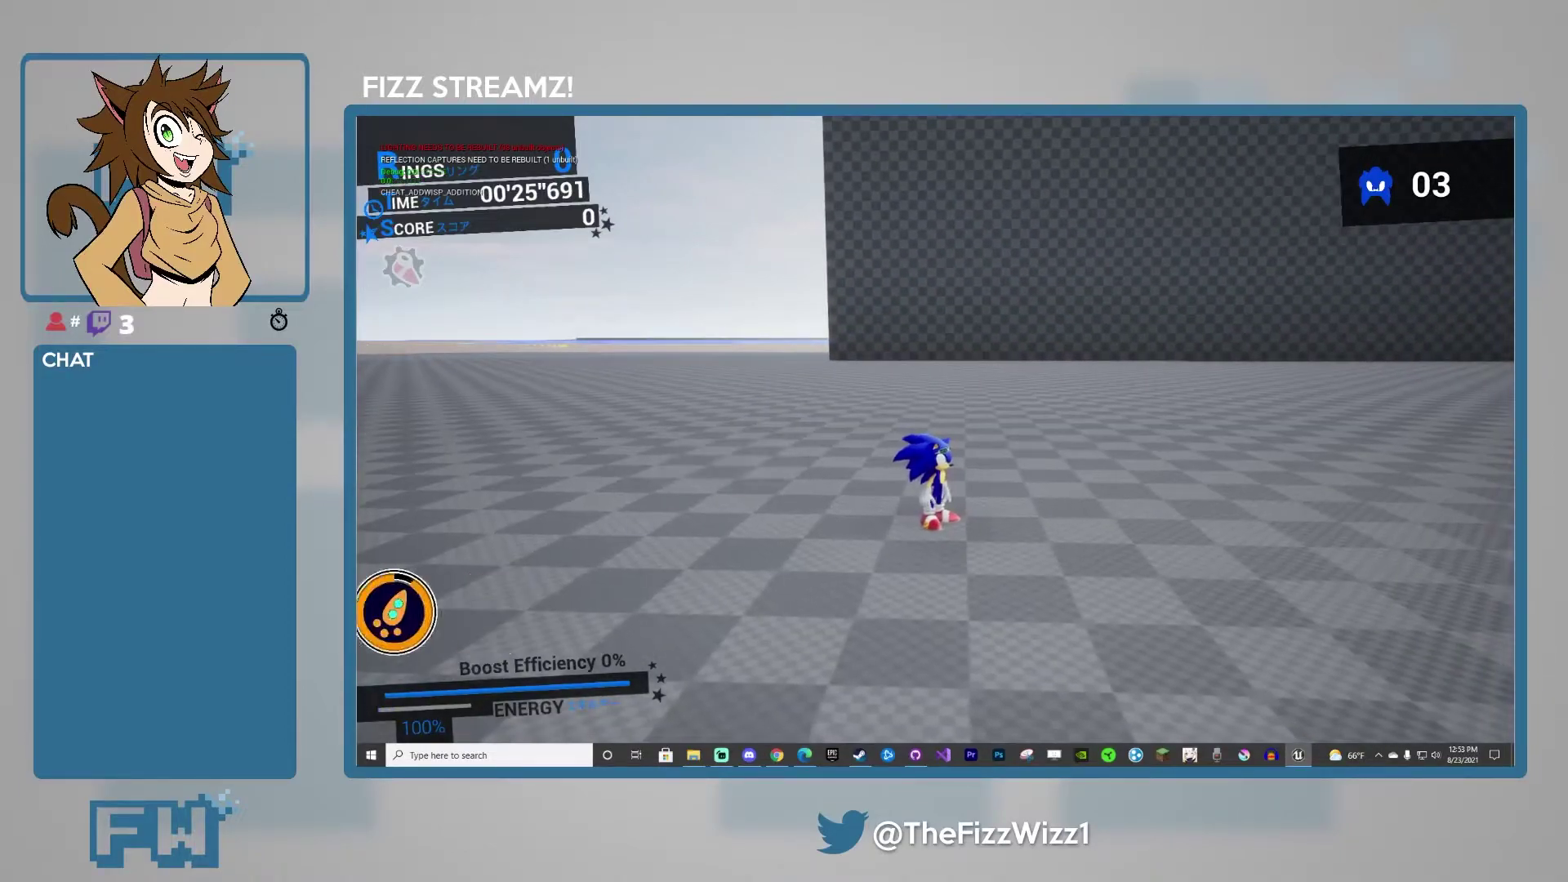
key("2")
key("2")
key("2")
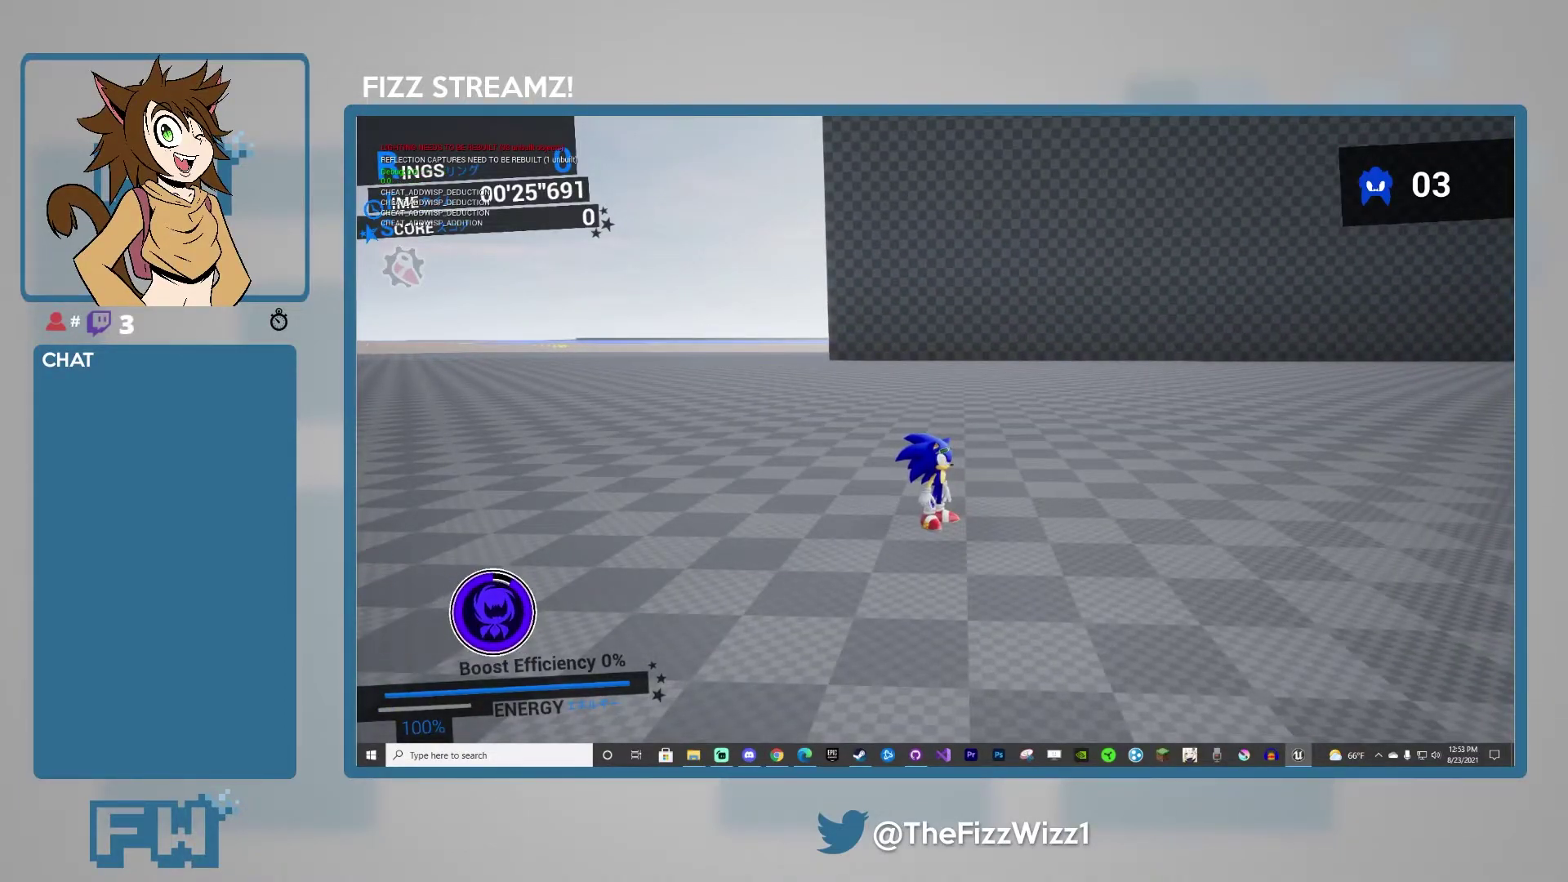
key("e")
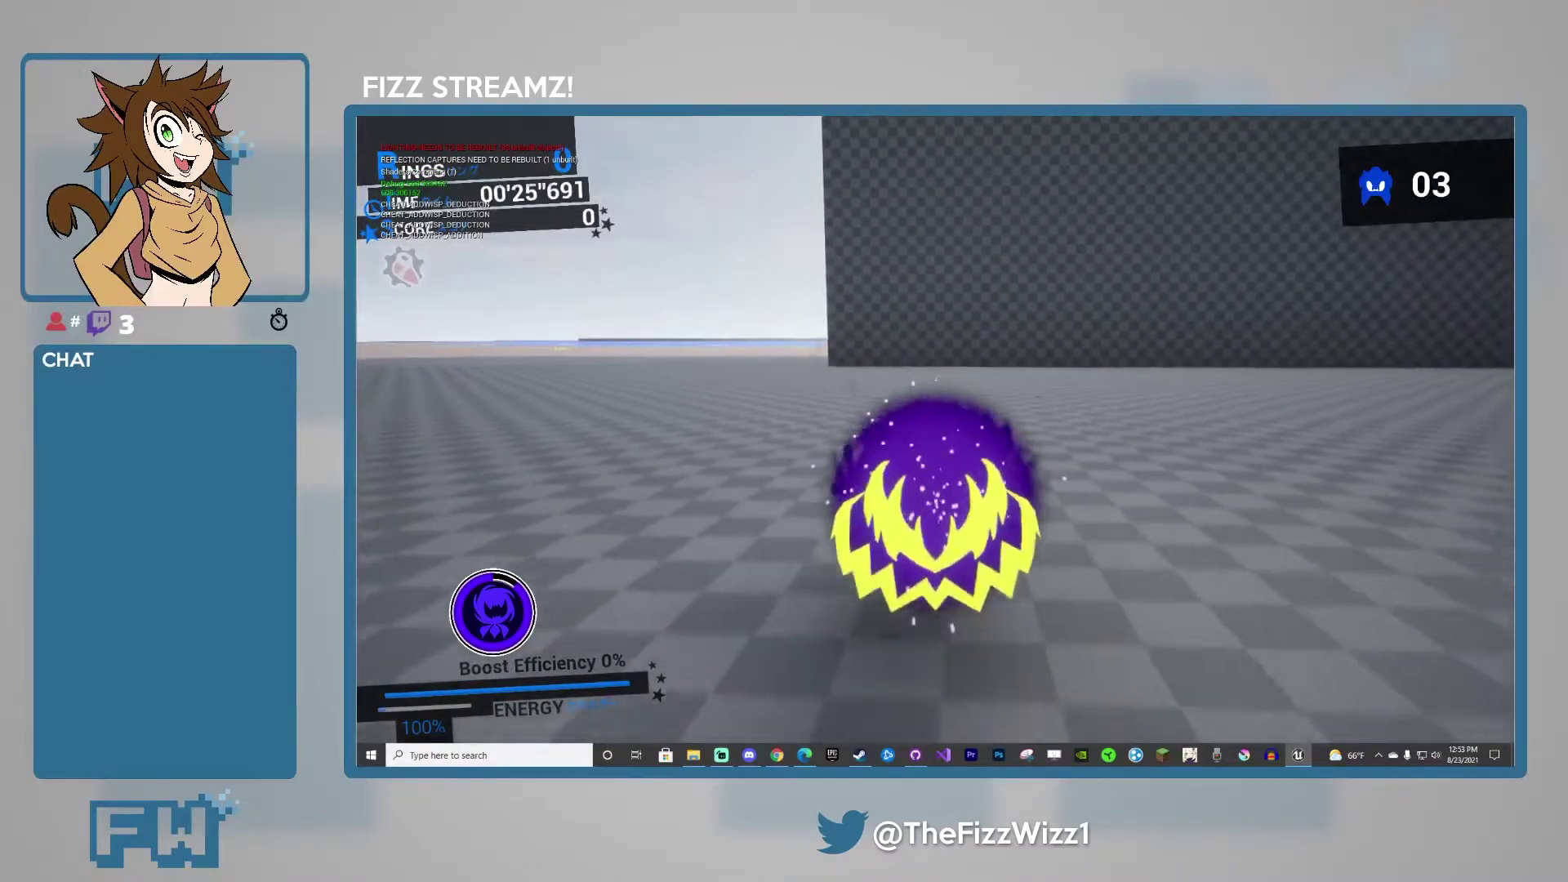
key("d")
key("w")
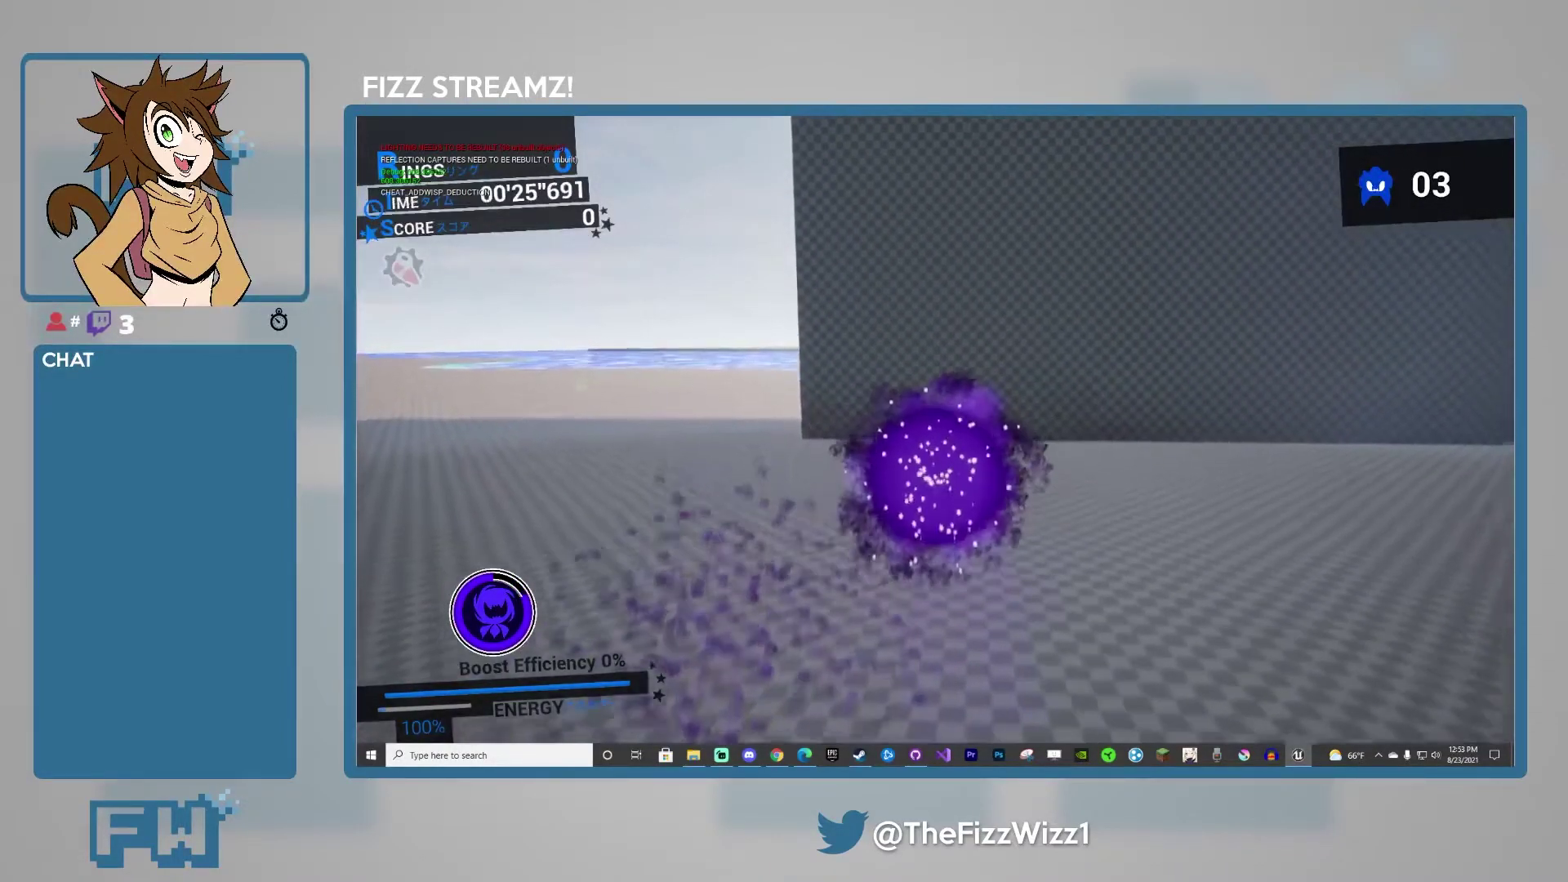
key("a")
key("a")
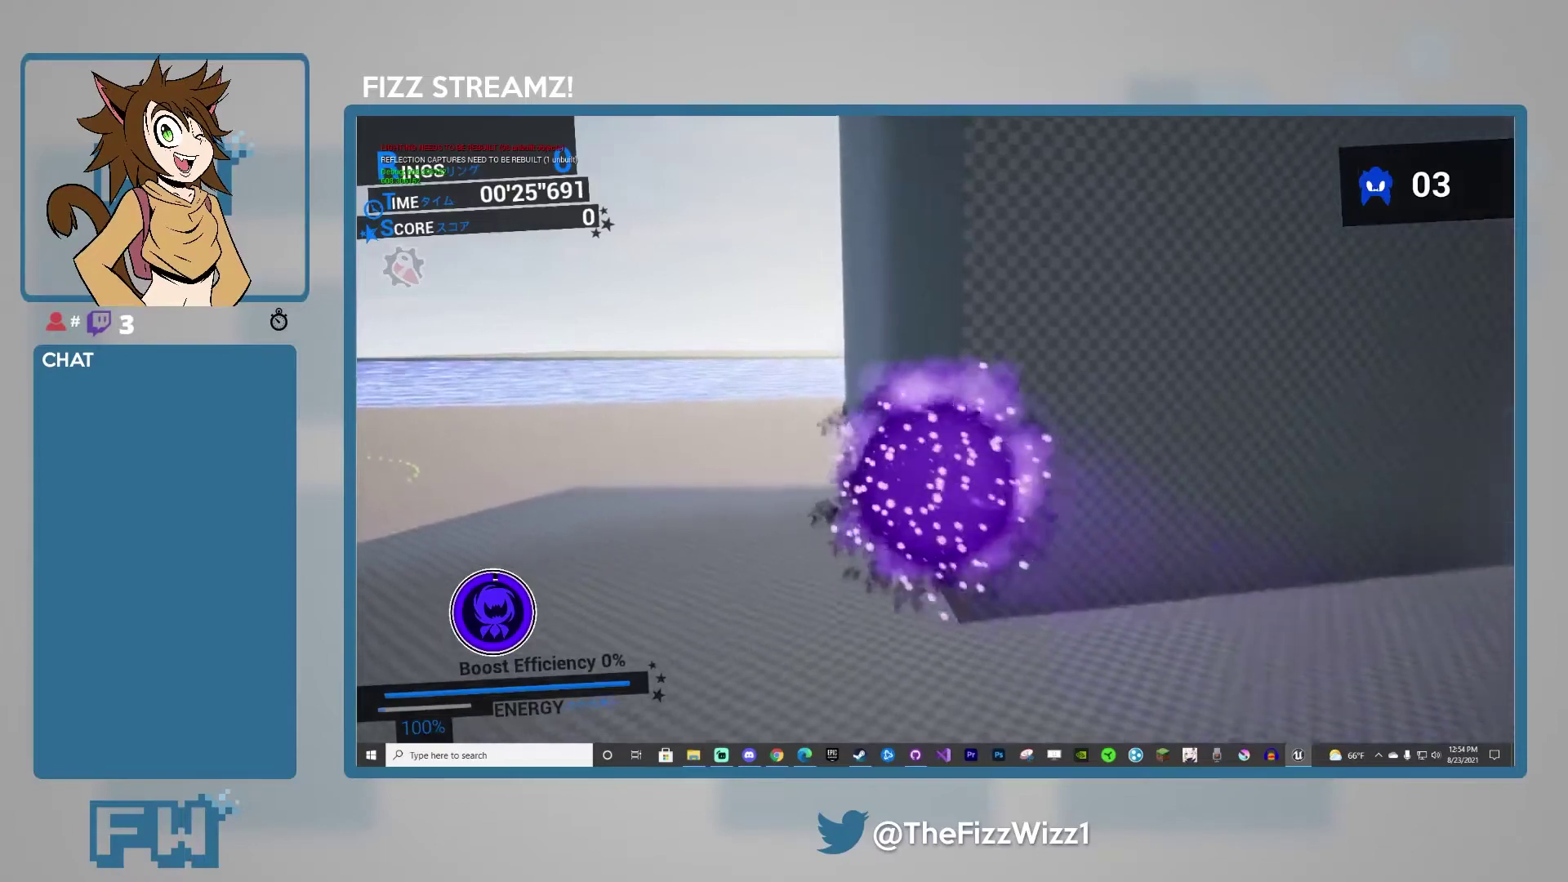
key("a")
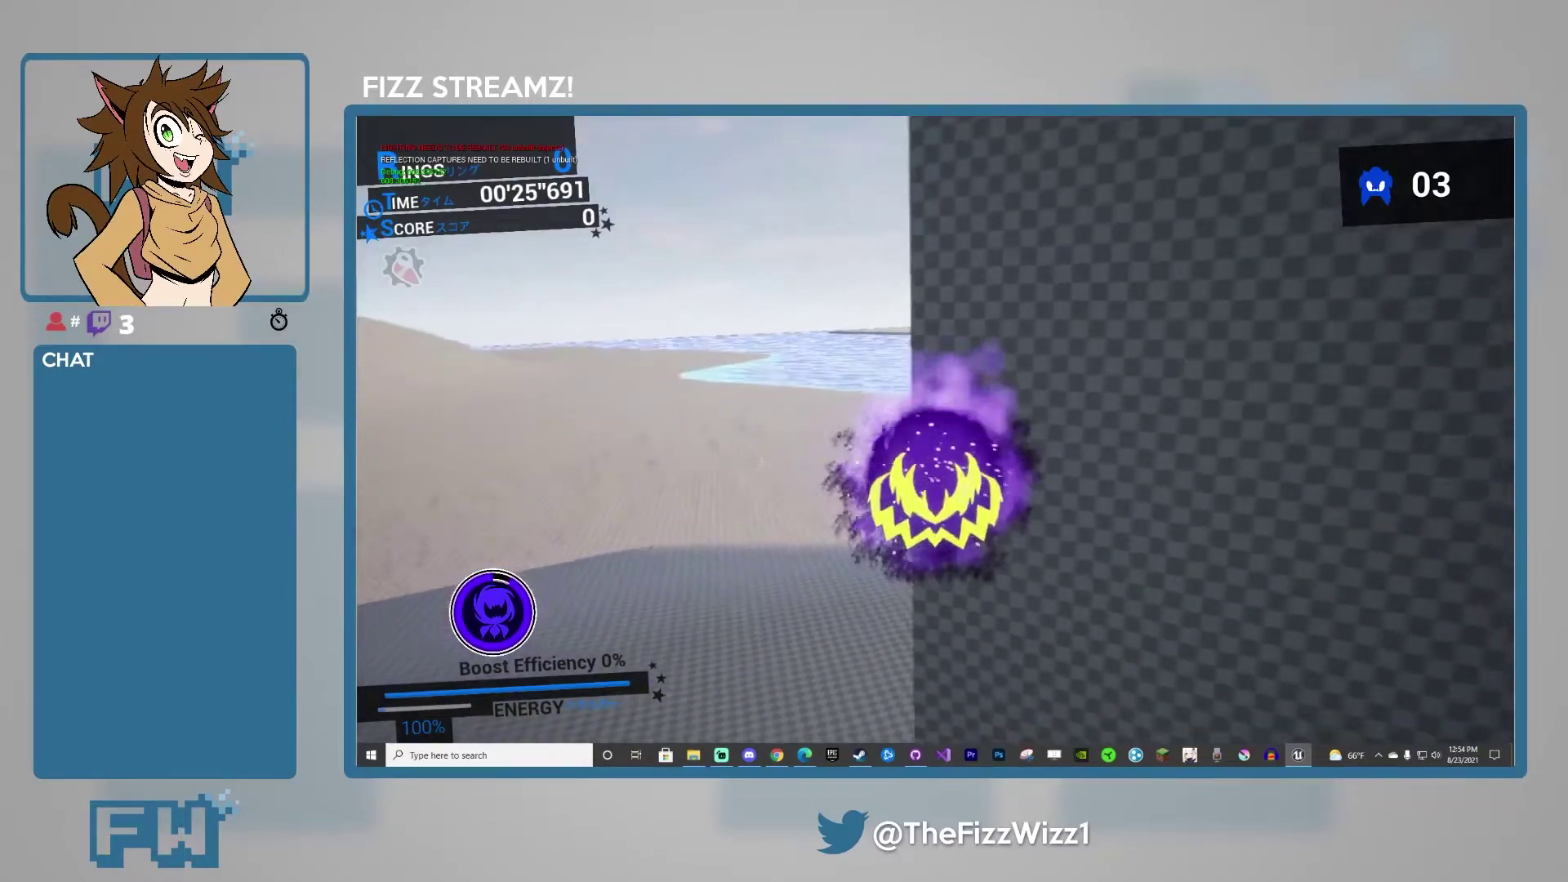